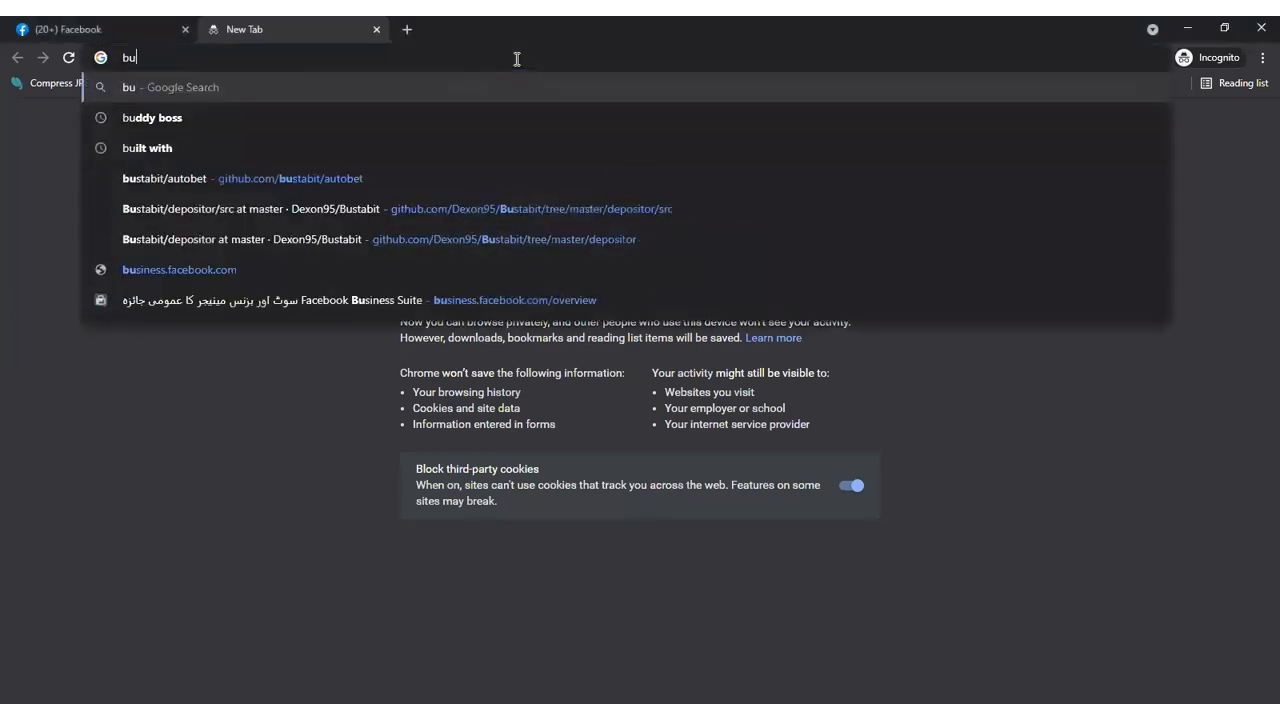
- Go to business.facebook.com/overview
type(".")
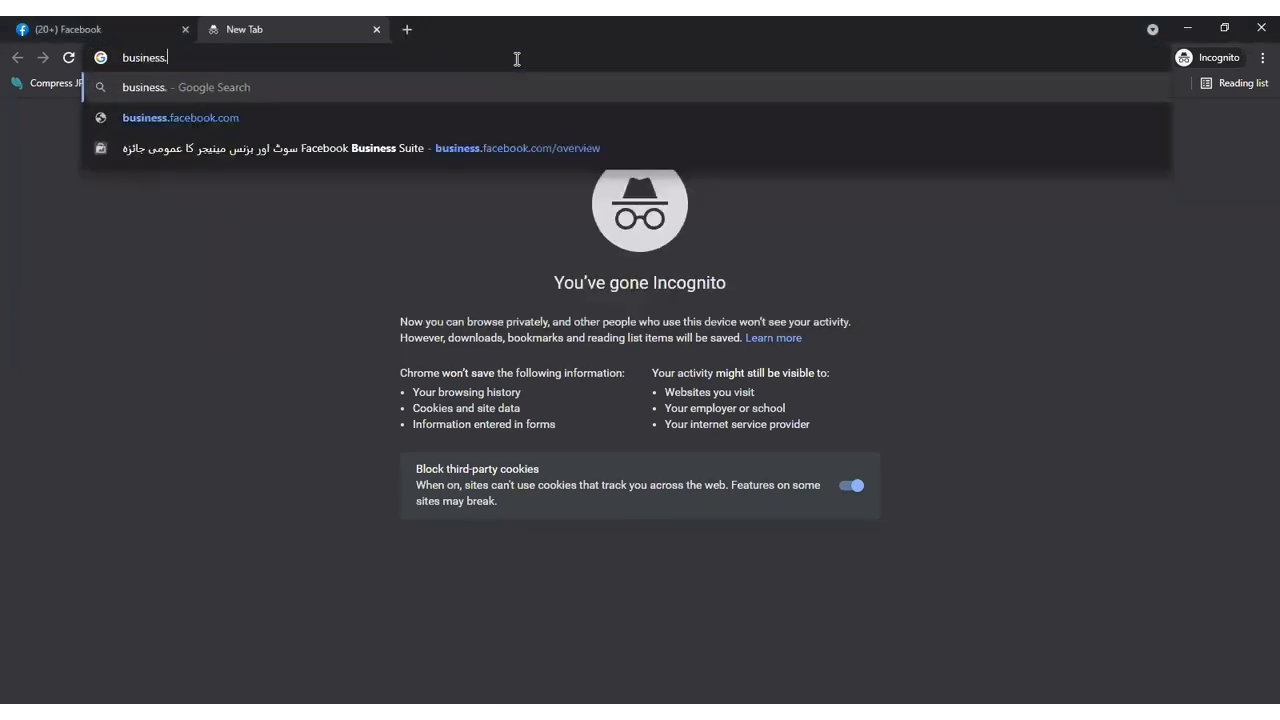
type("faceb")
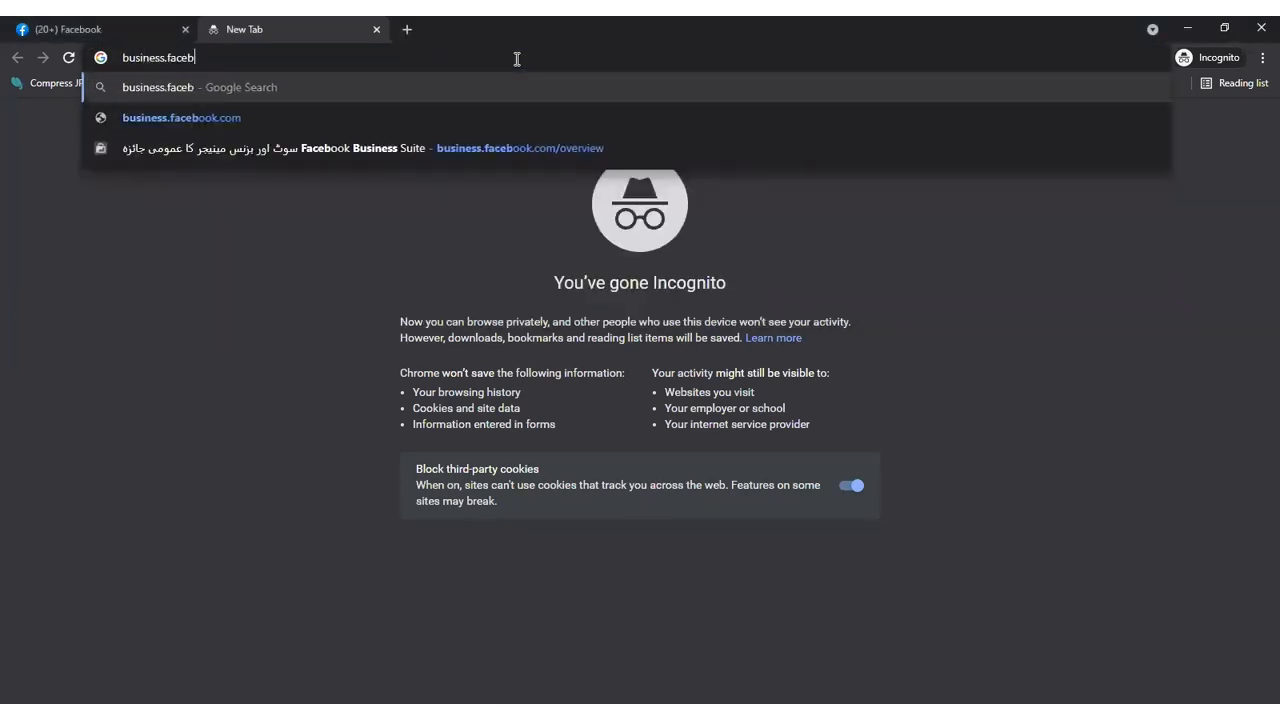
type("ook.co")
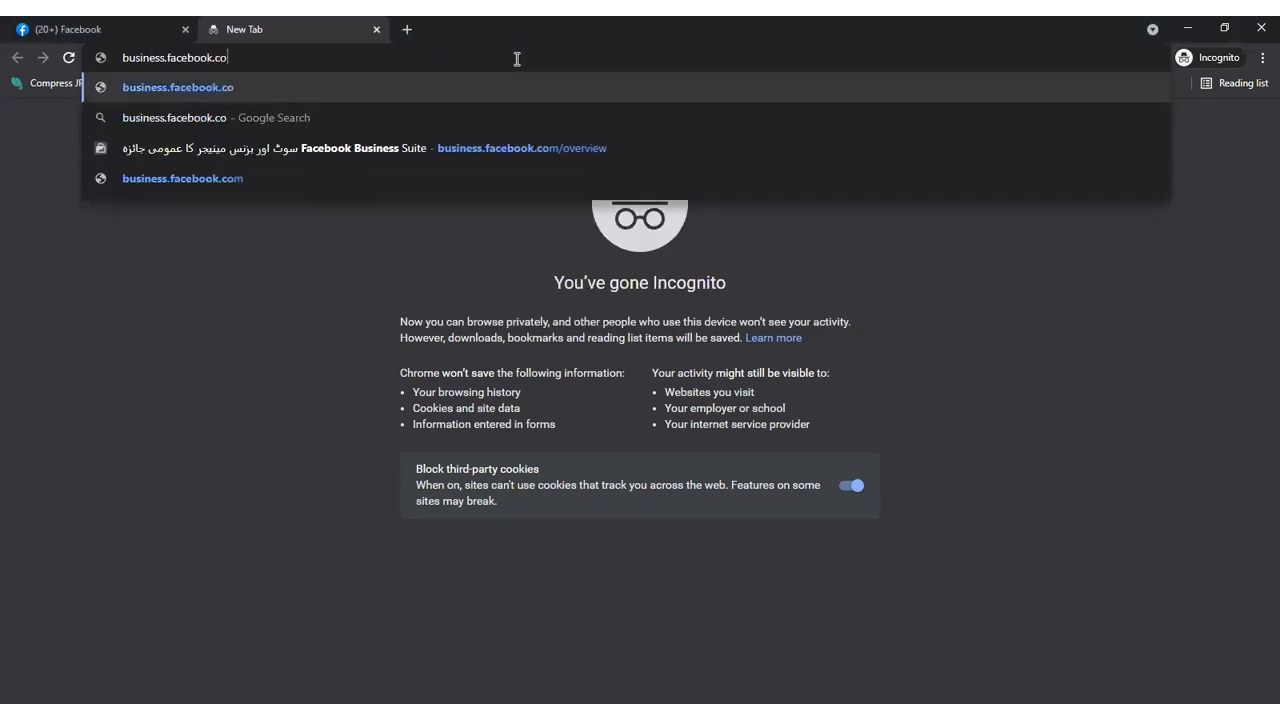
type("m/overview")
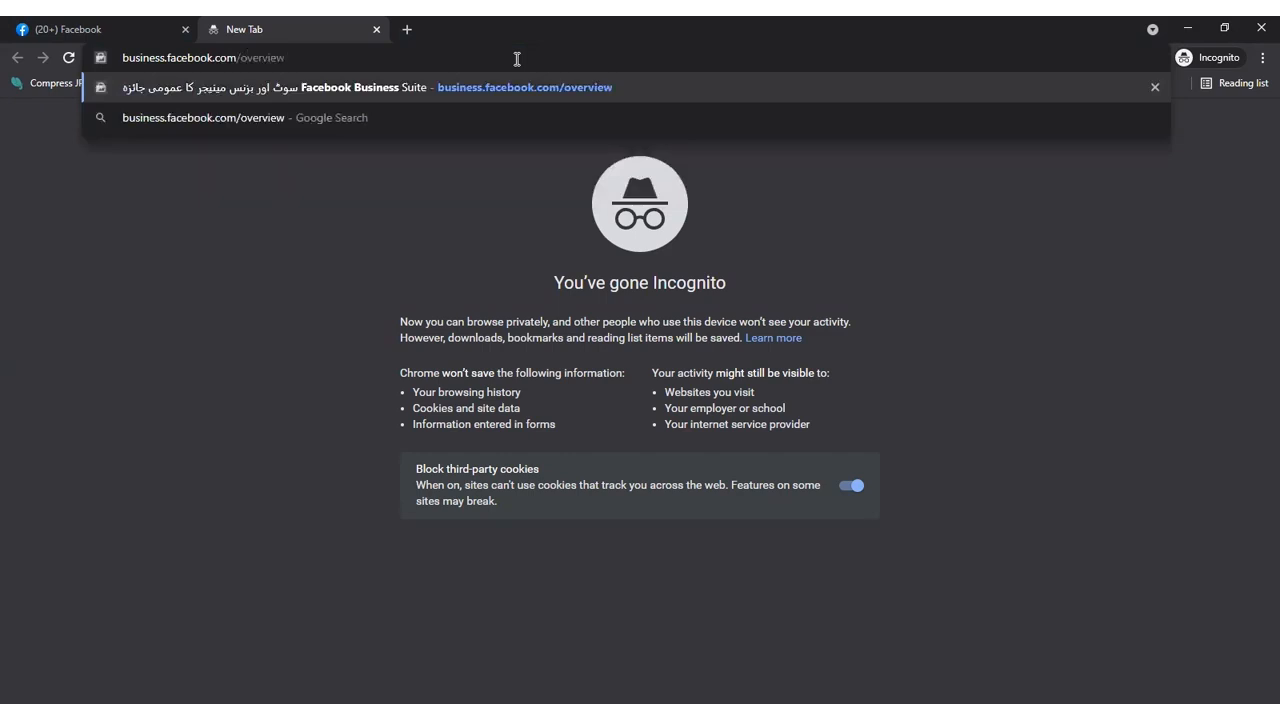
key("Return")
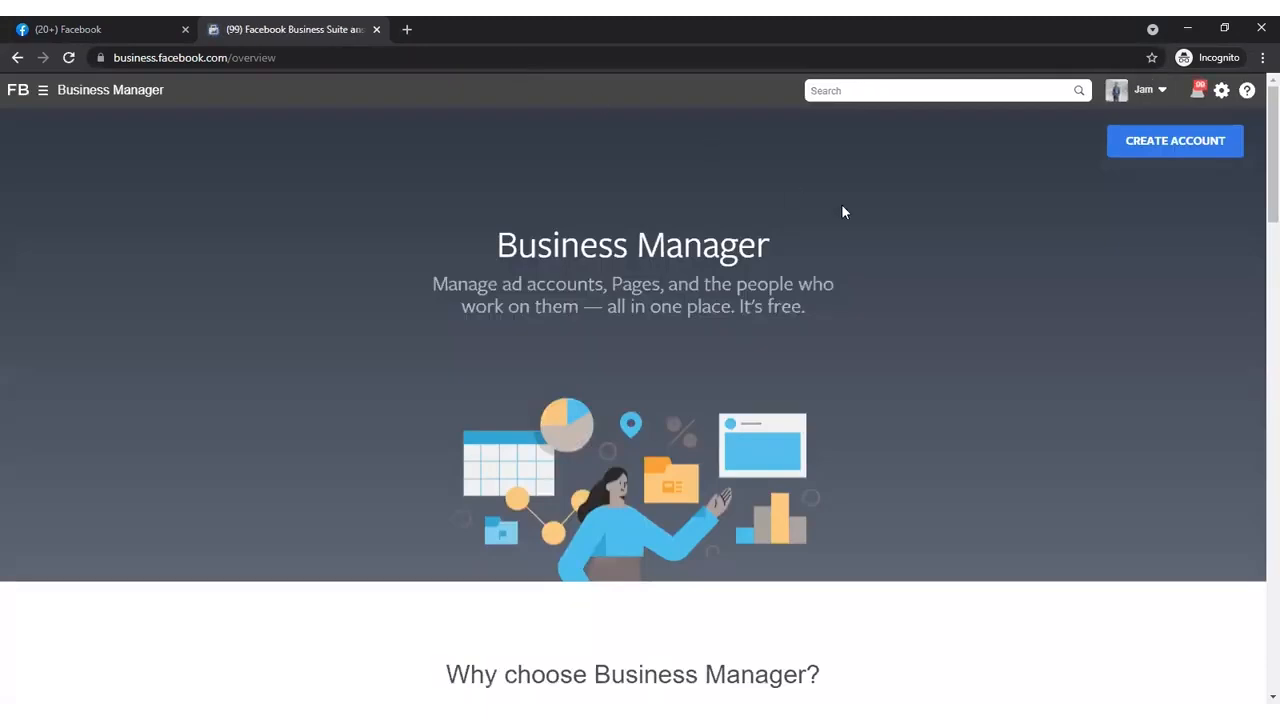
- Start creating a Business Manager account and enter "Marketing Slick" as the business and account name
left_click(1150, 141)
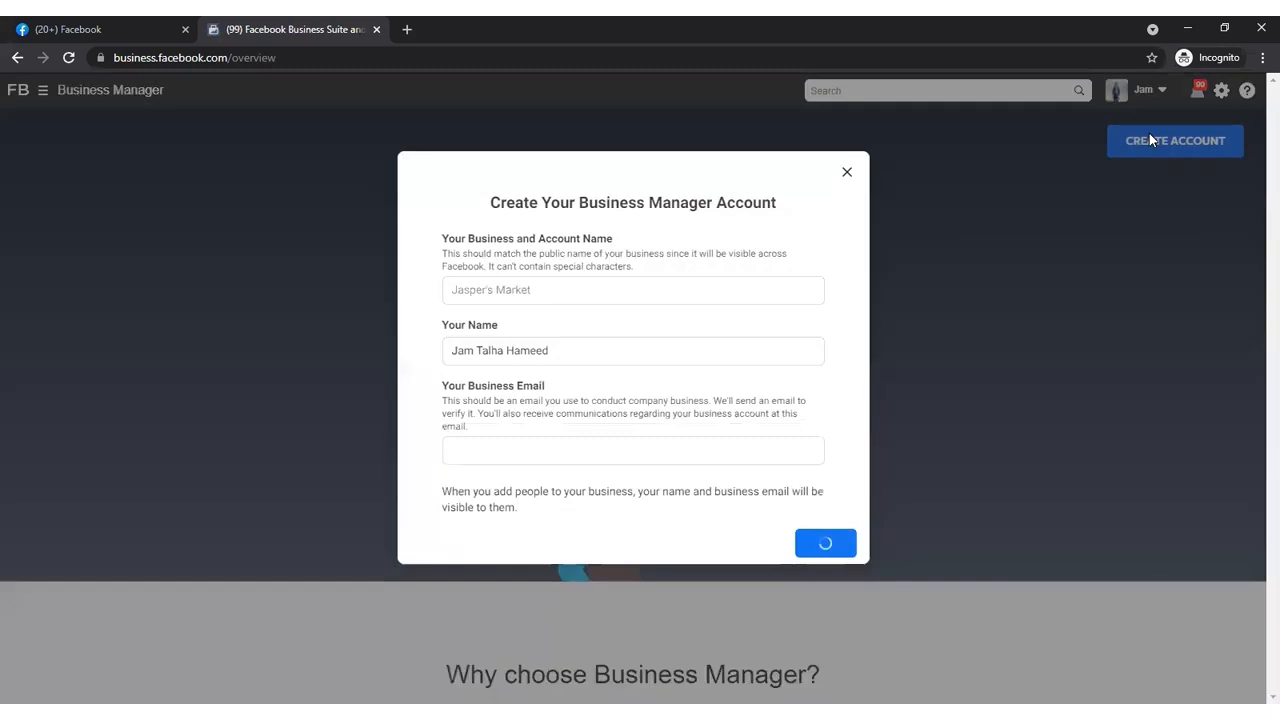
left_click(558, 288)
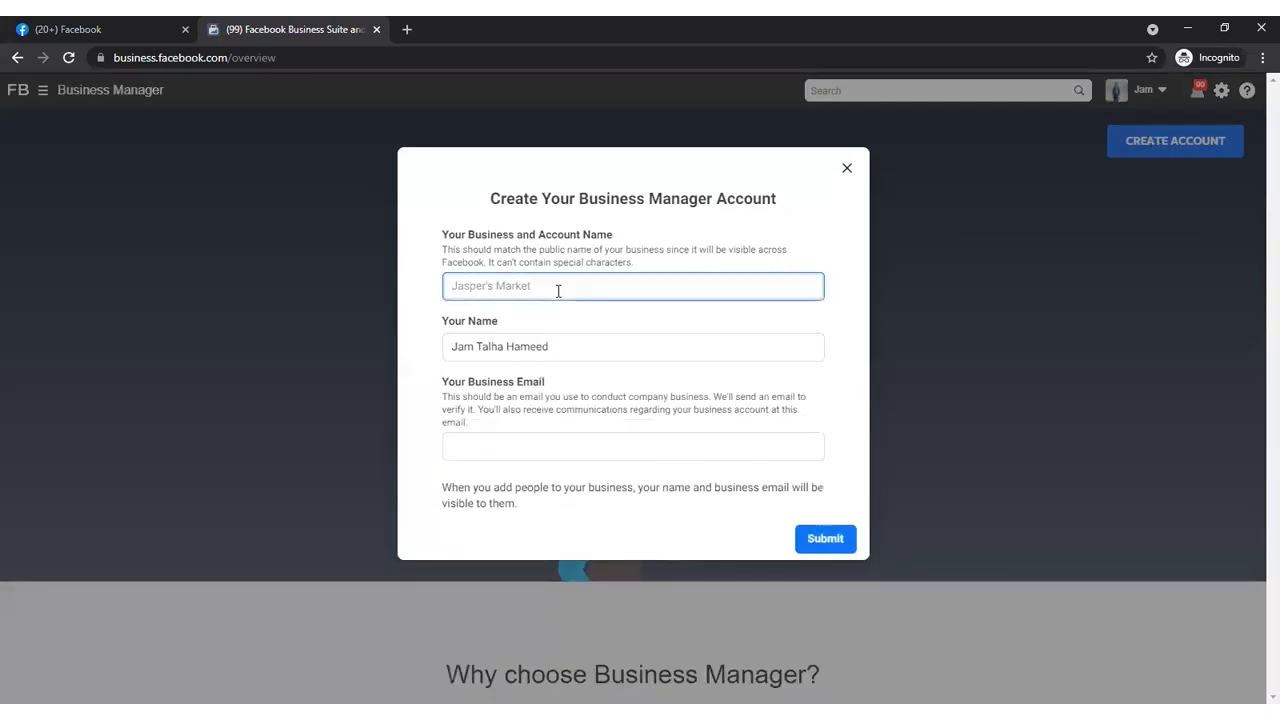
type("Marketing Slick")
left_click_drag(563, 342, 436, 364)
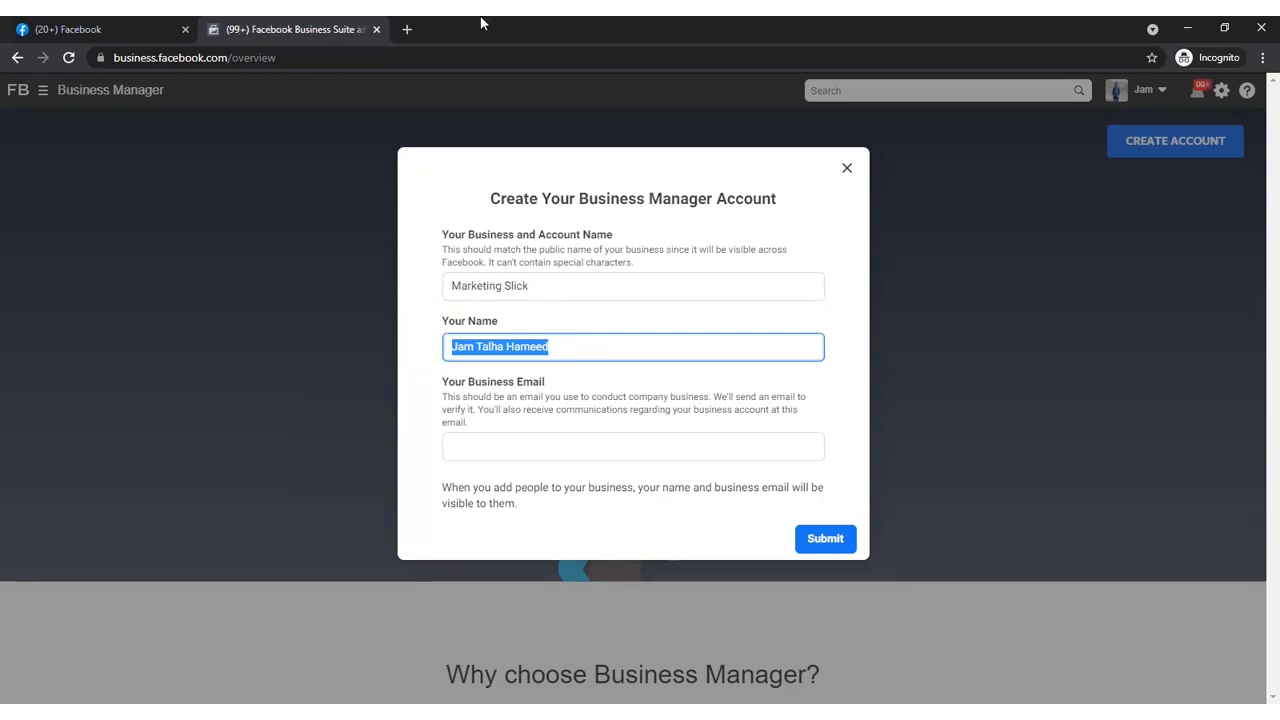
left_click_drag(557, 286, 437, 290)
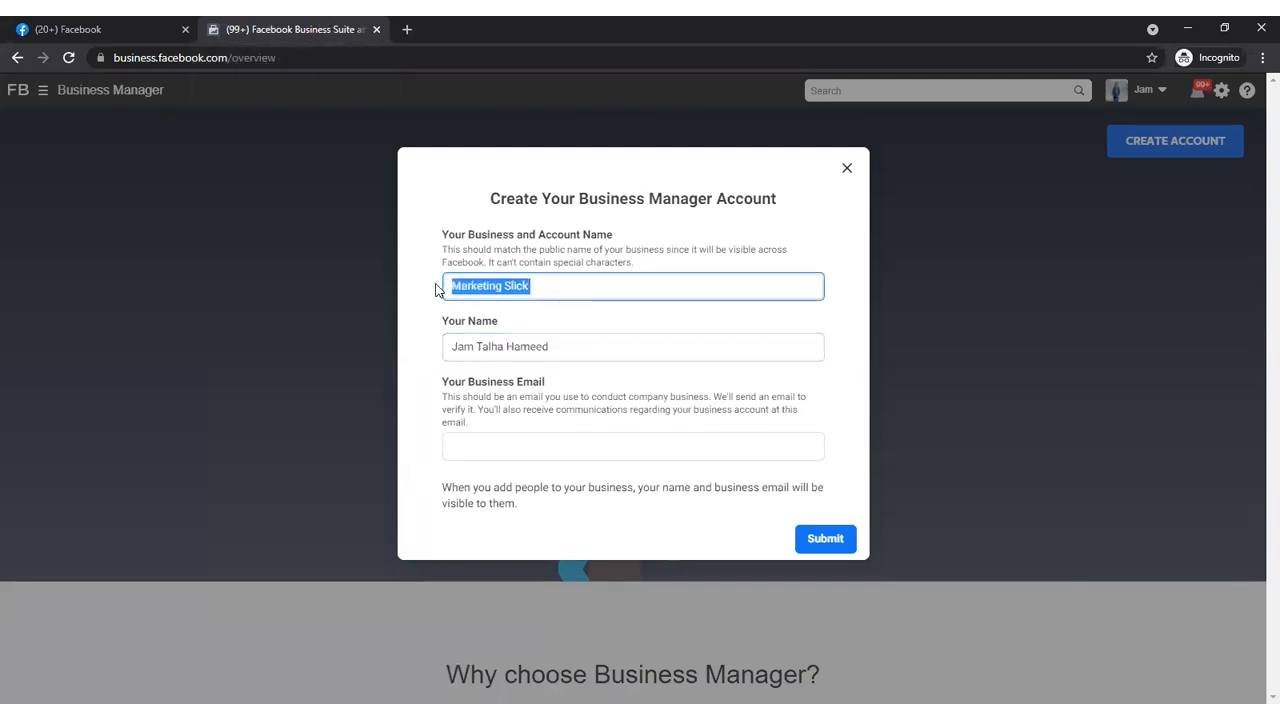
left_click(565, 352)
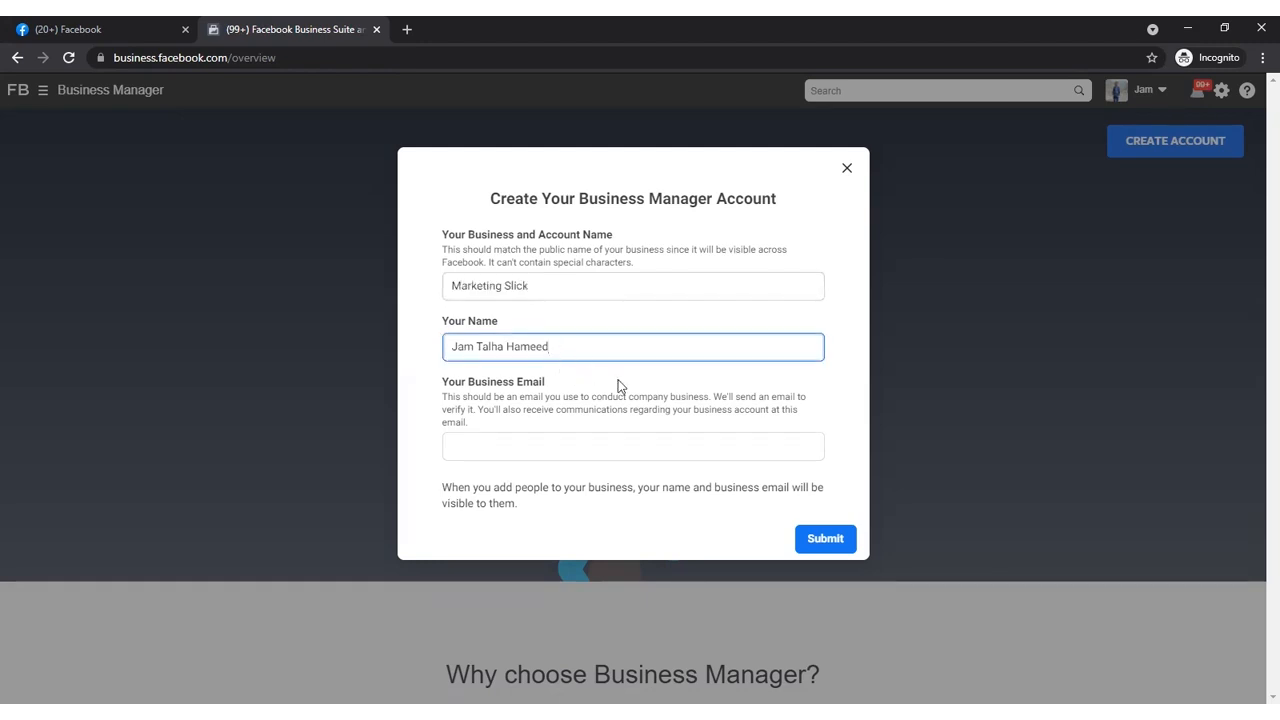
- Fill in the business email address in the account creation form
left_click(524, 440)
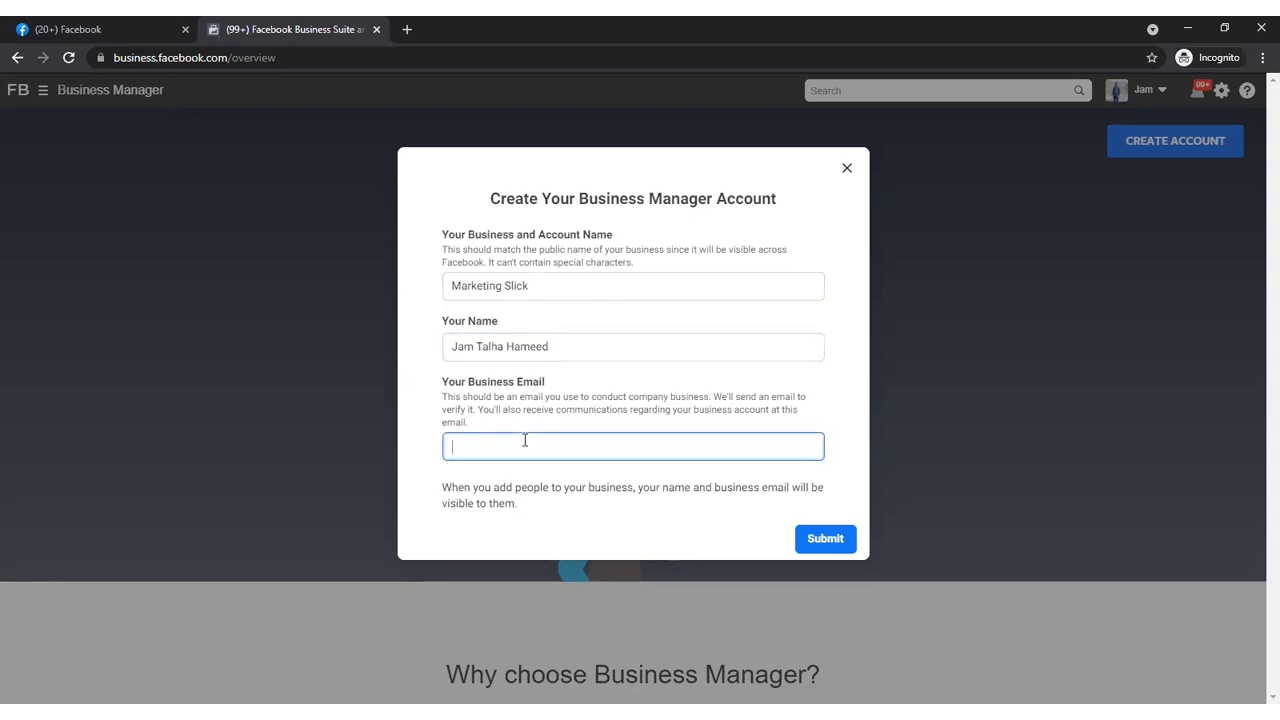
- Change the business and account name to "Humble Show" and remove the first word from the account holder's name
left_click_drag(585, 290, 408, 290)
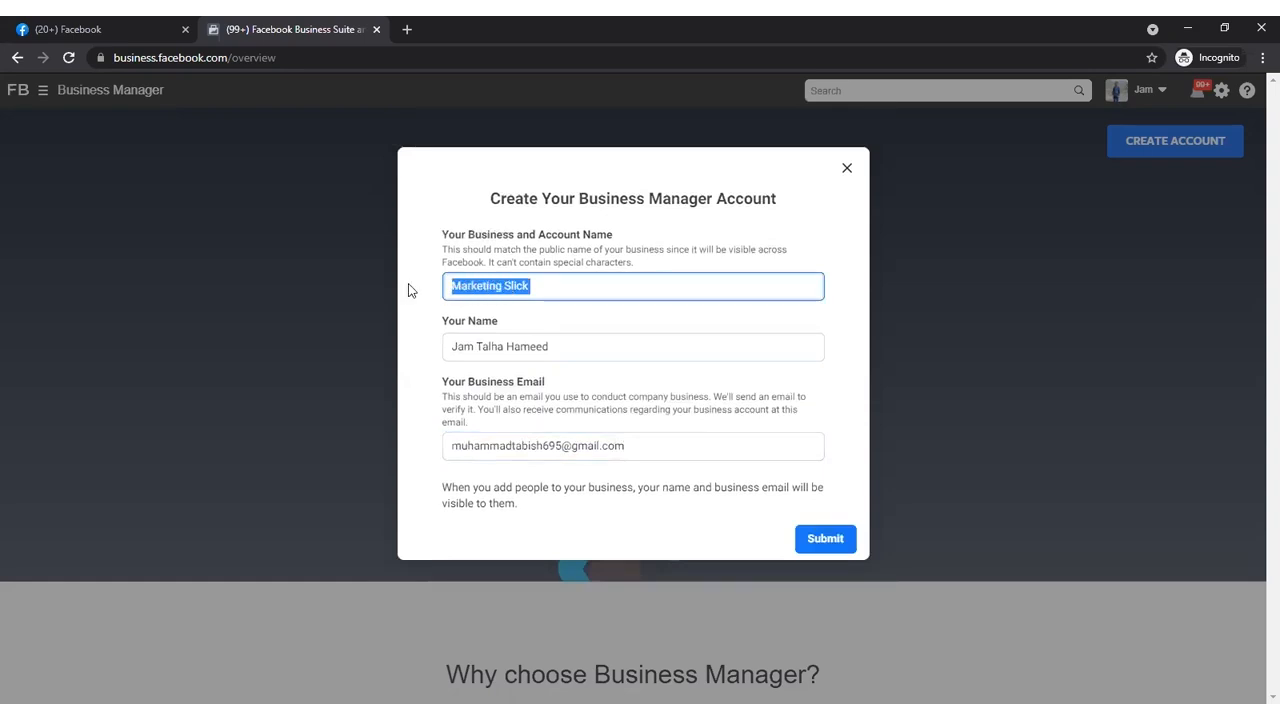
type("Humble Show")
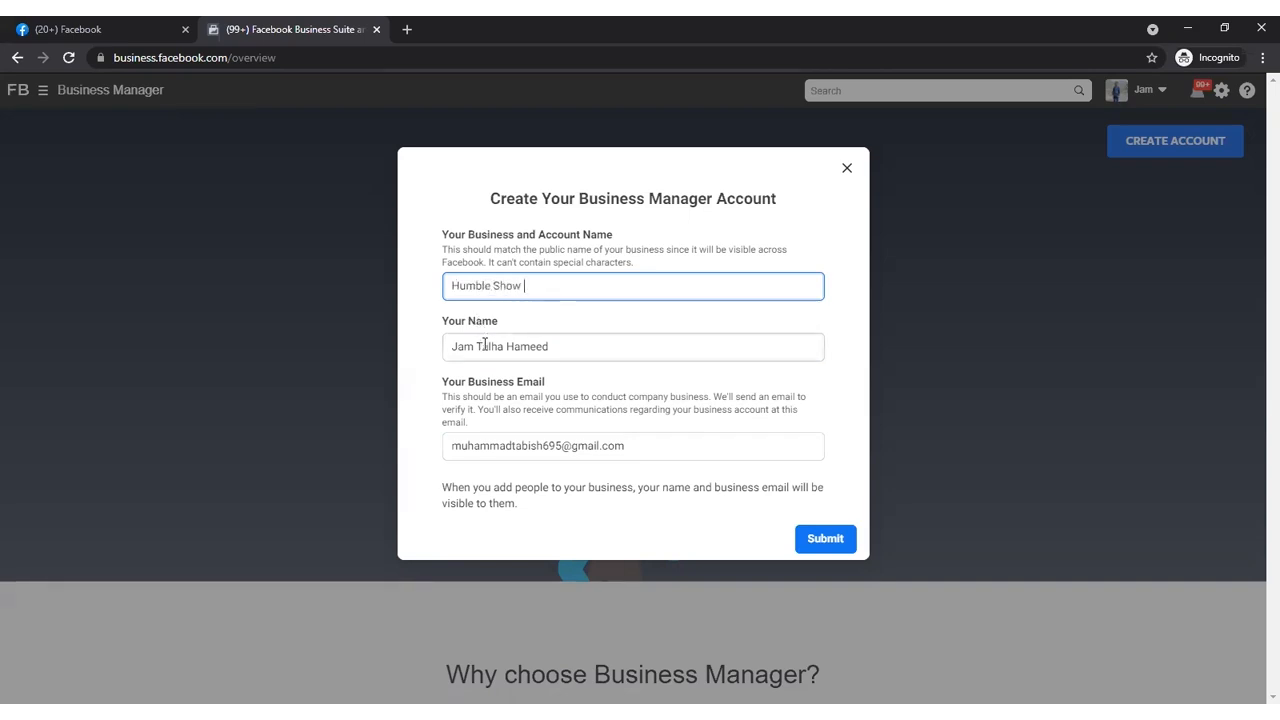
left_click_drag(477, 346, 405, 343)
key("BackSpace")
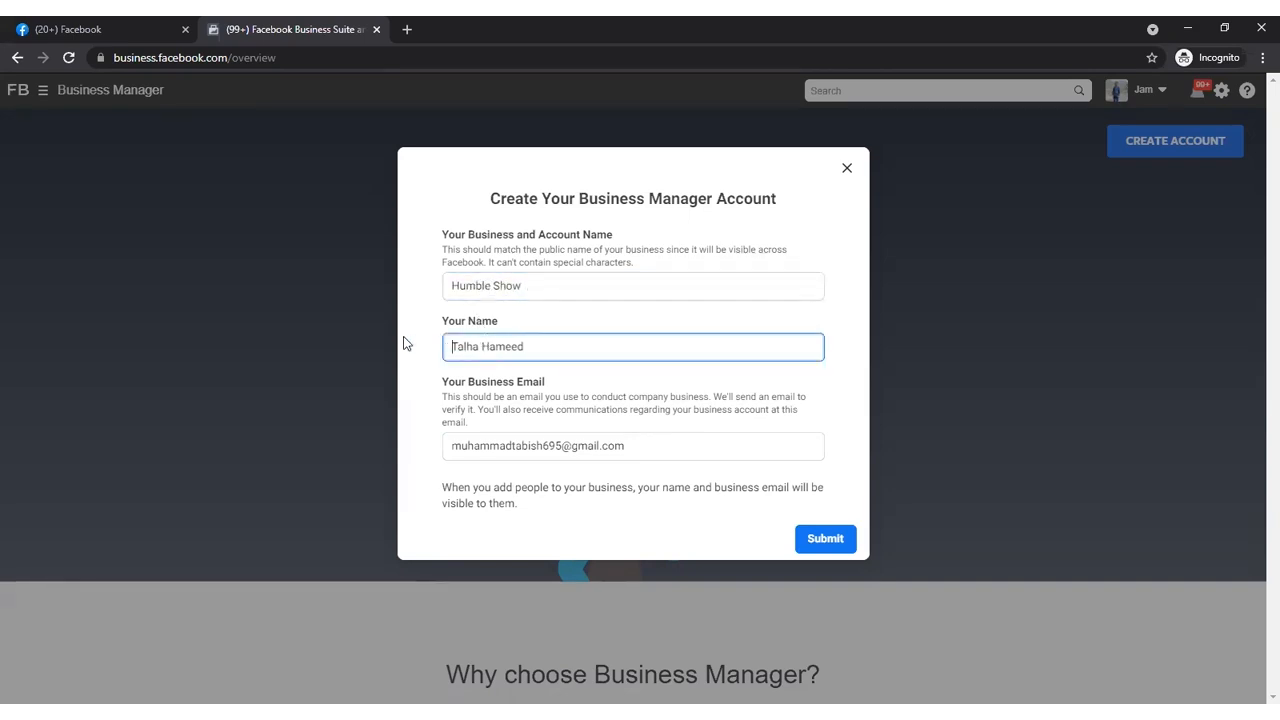
left_click(540, 281)
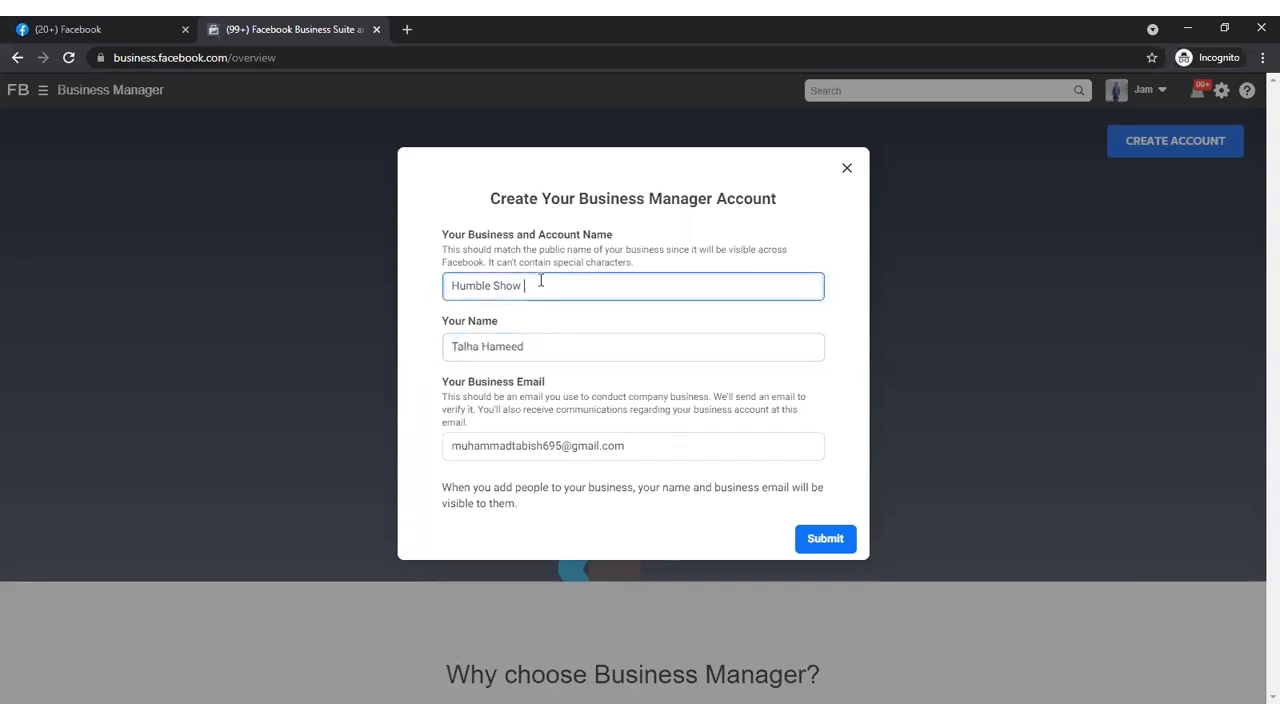
left_click(542, 343)
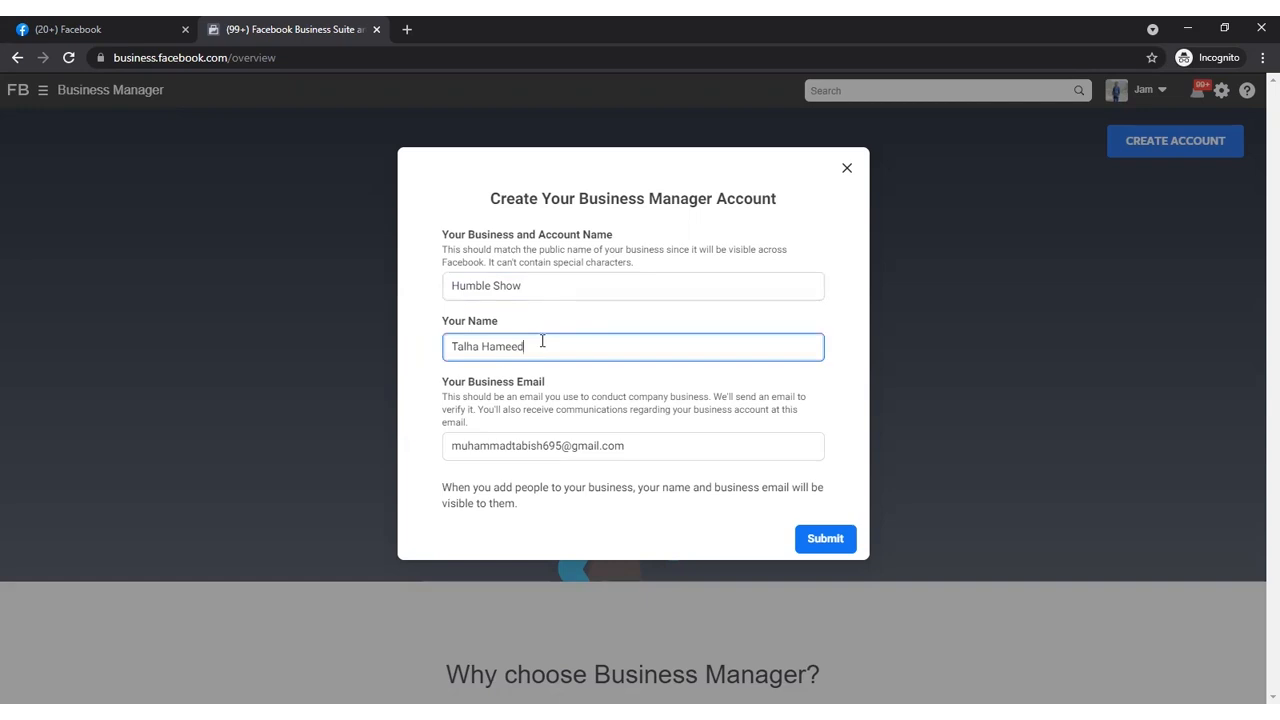
left_click(651, 446)
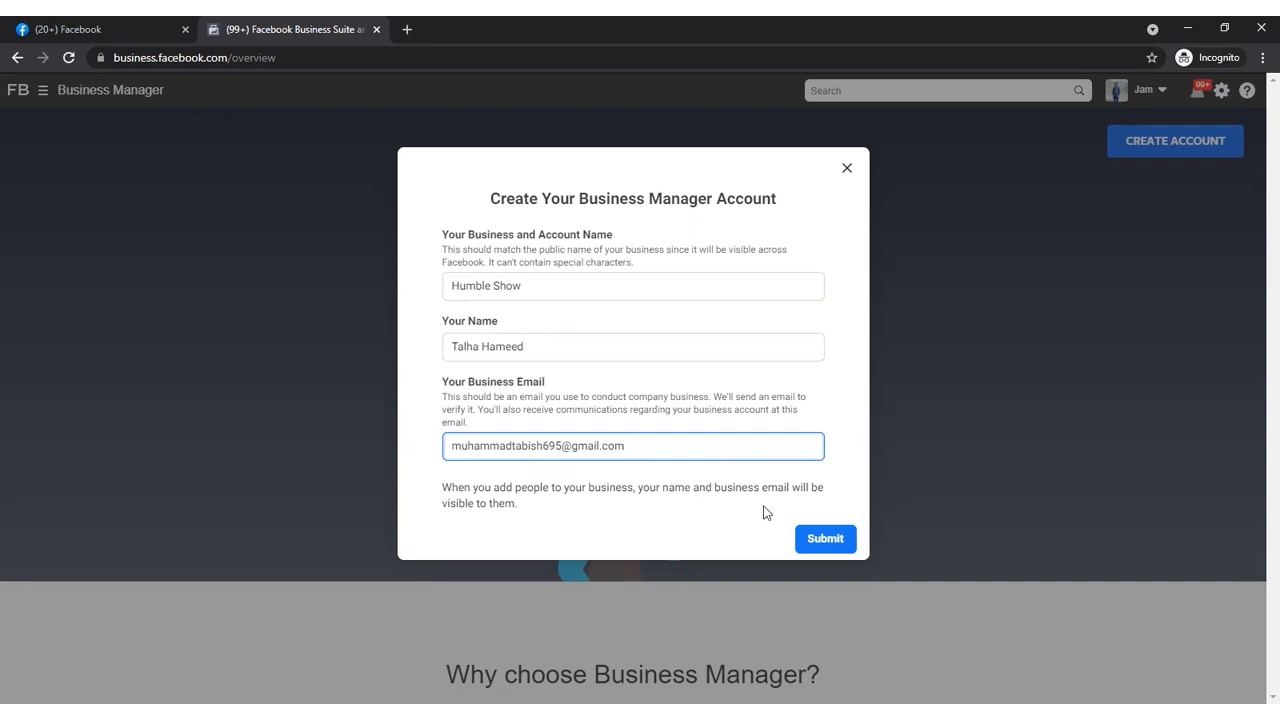
- Try to submit the new Business Manager account, and close the creation form
left_click(824, 537)
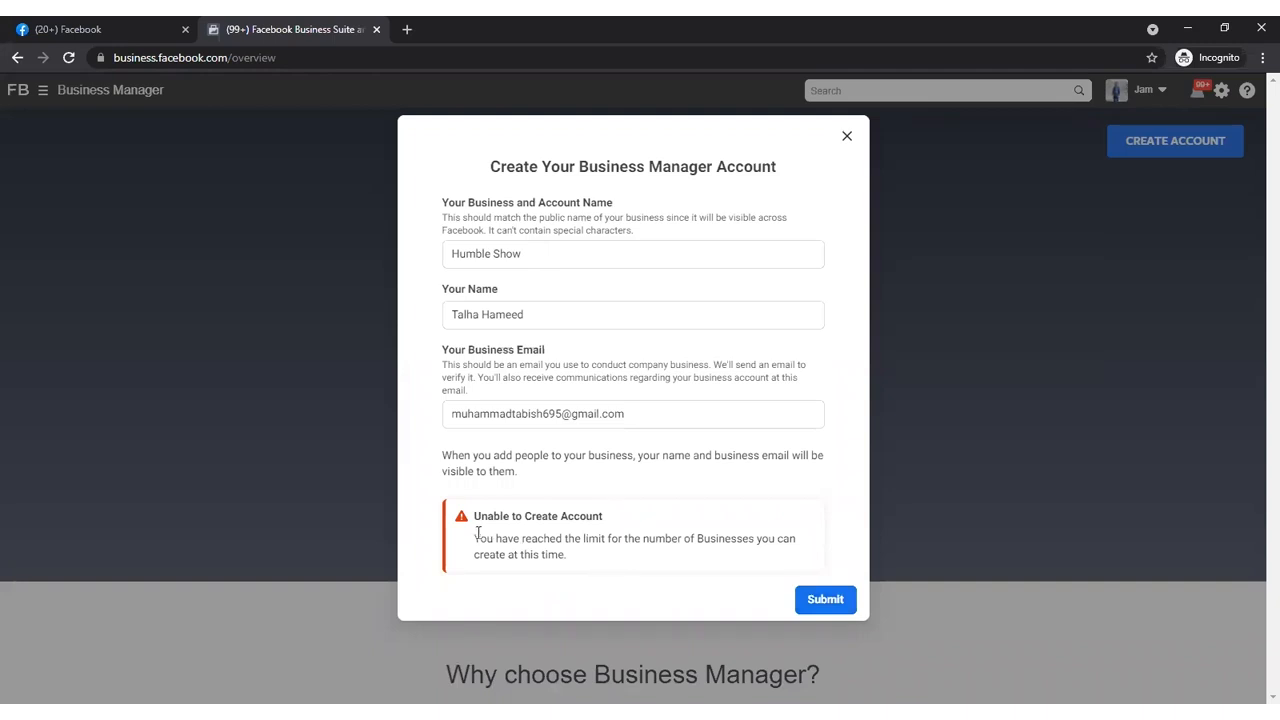
left_click_drag(475, 541, 572, 567)
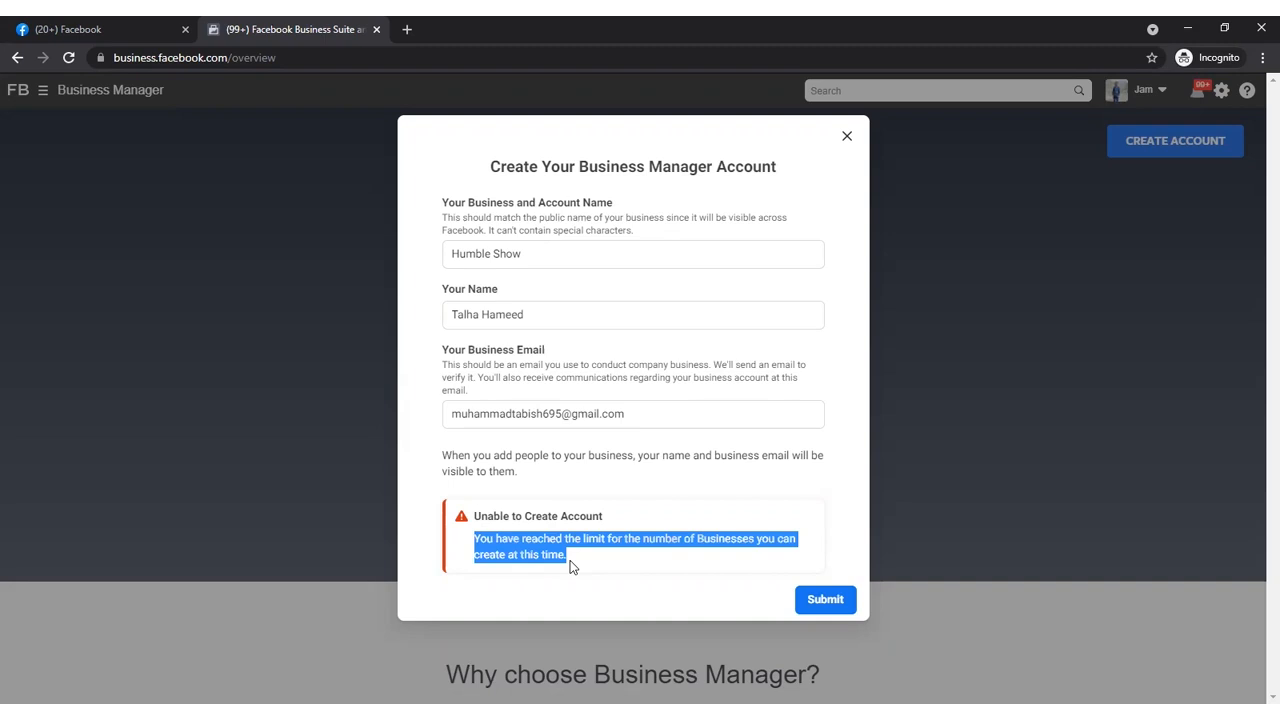
left_click(837, 322)
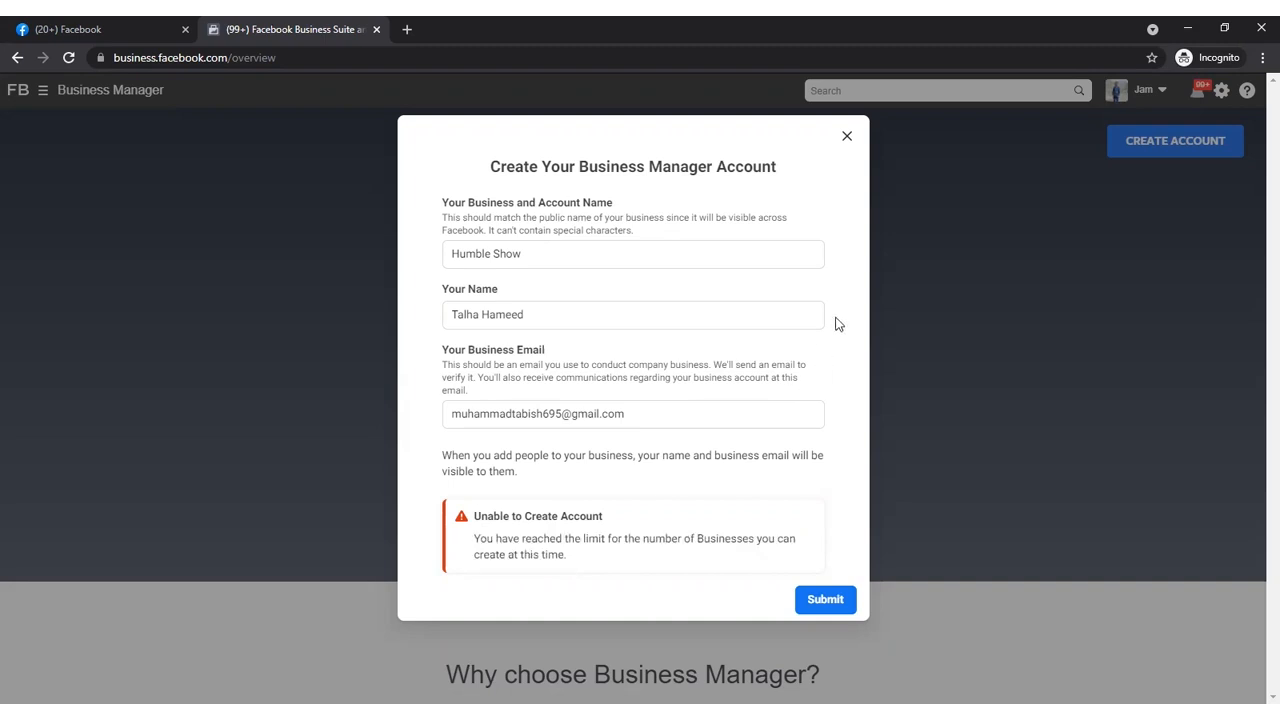
left_click(845, 140)
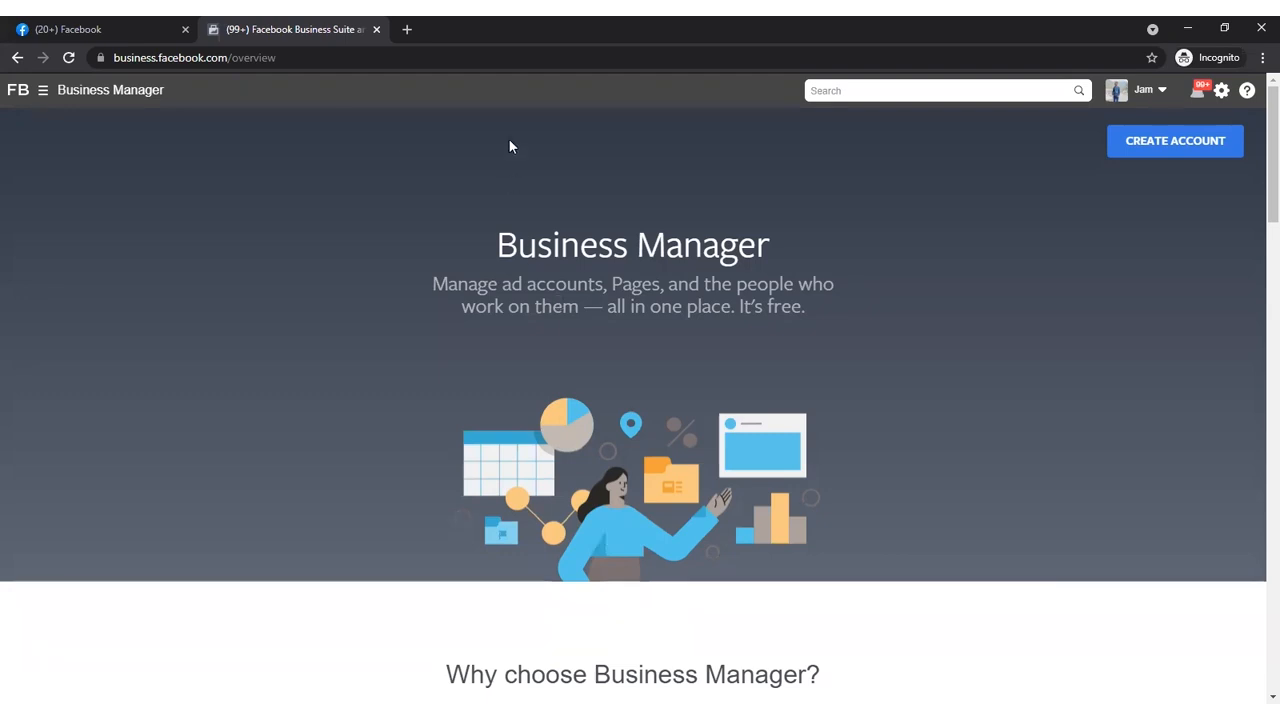
left_click(407, 29)
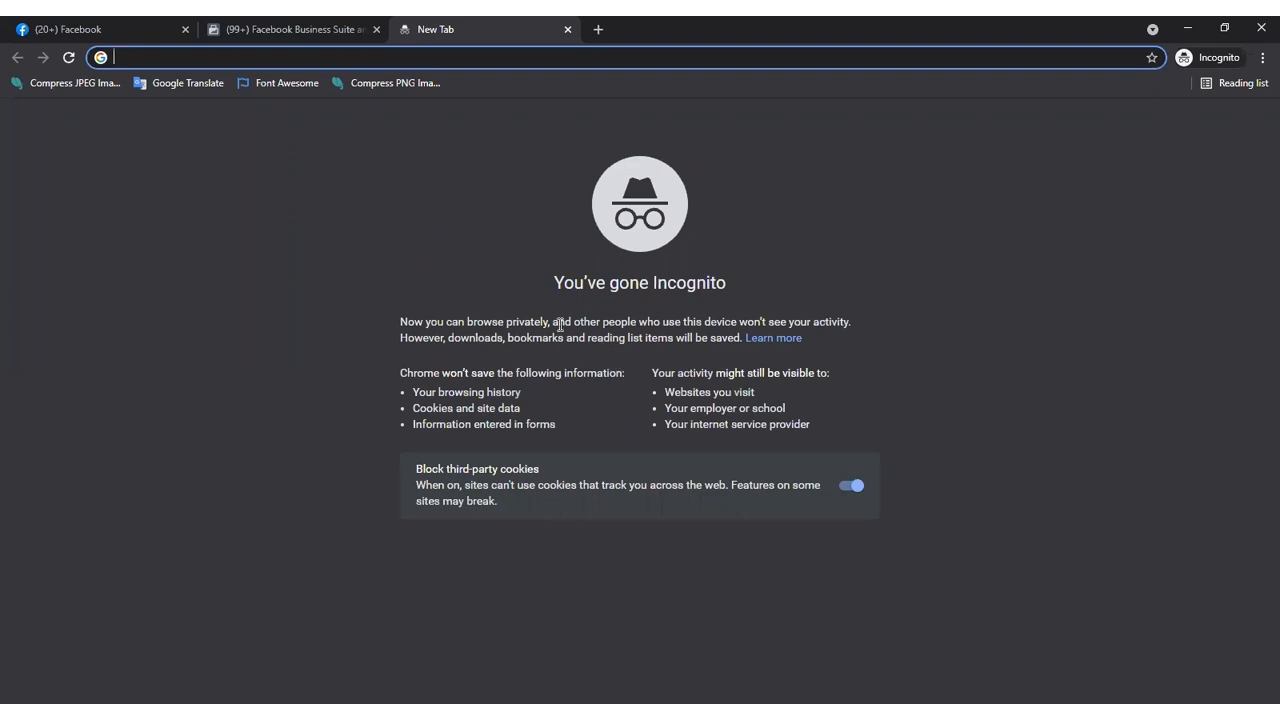
left_click(281, 32)
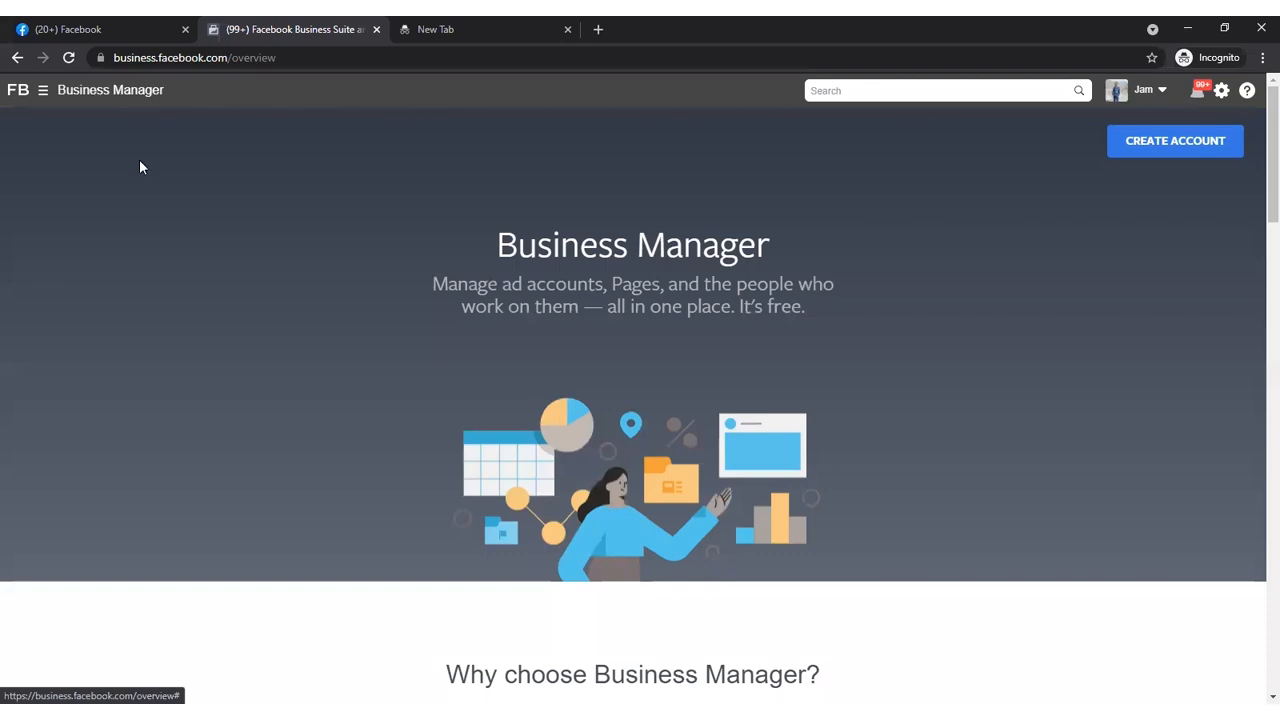
left_click(1150, 90)
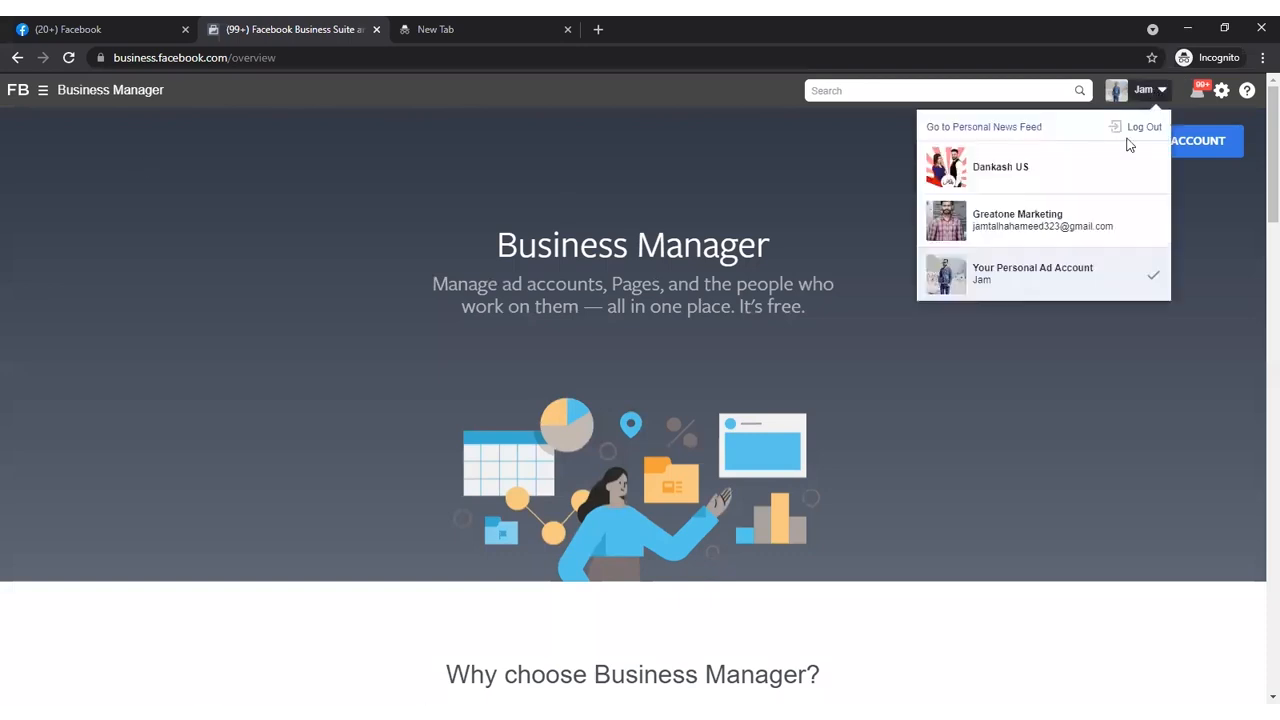
- Shorten the page address to business.facebook.com and load the Business Suite home page
left_click(397, 60)
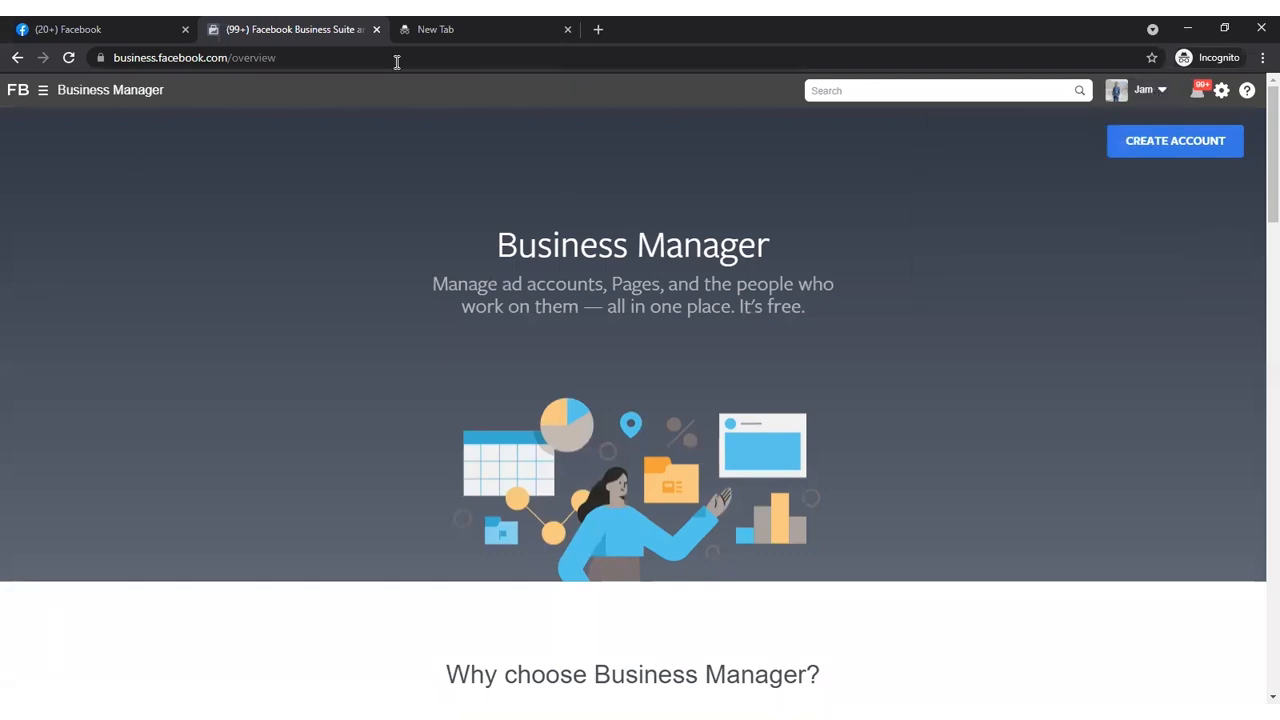
double_click(377, 61)
key("BackSpace")
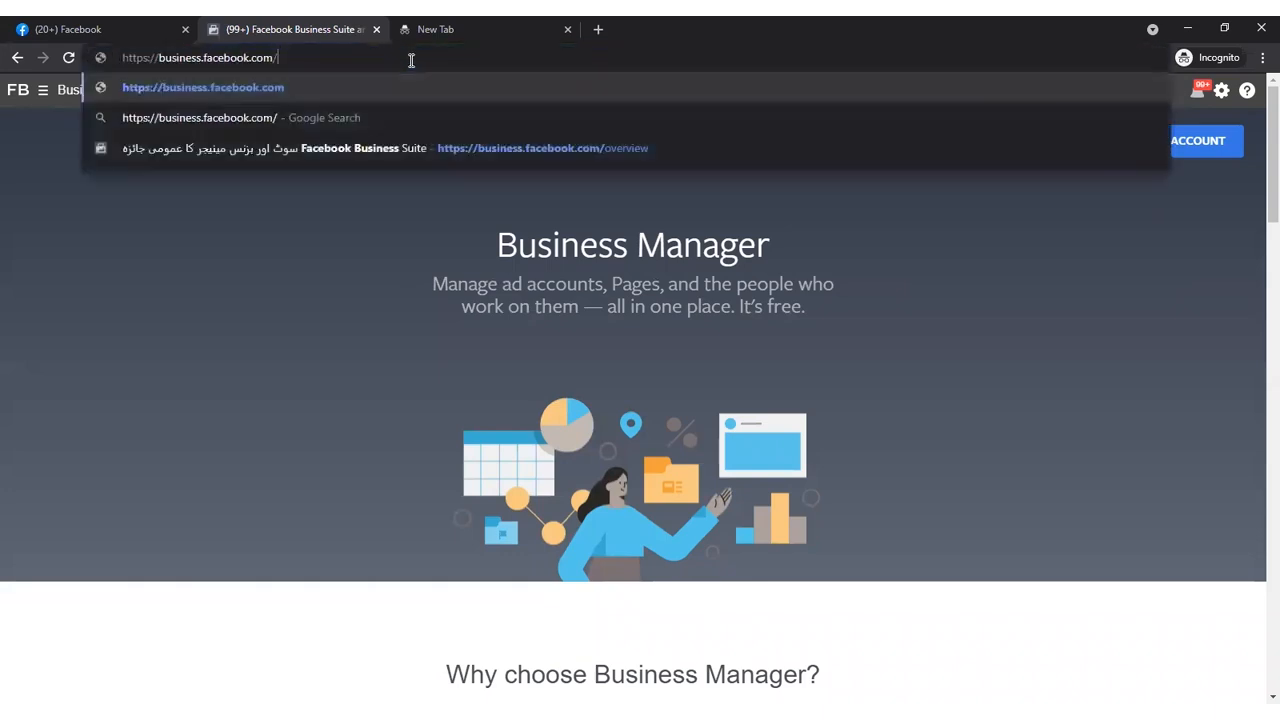
key("Return")
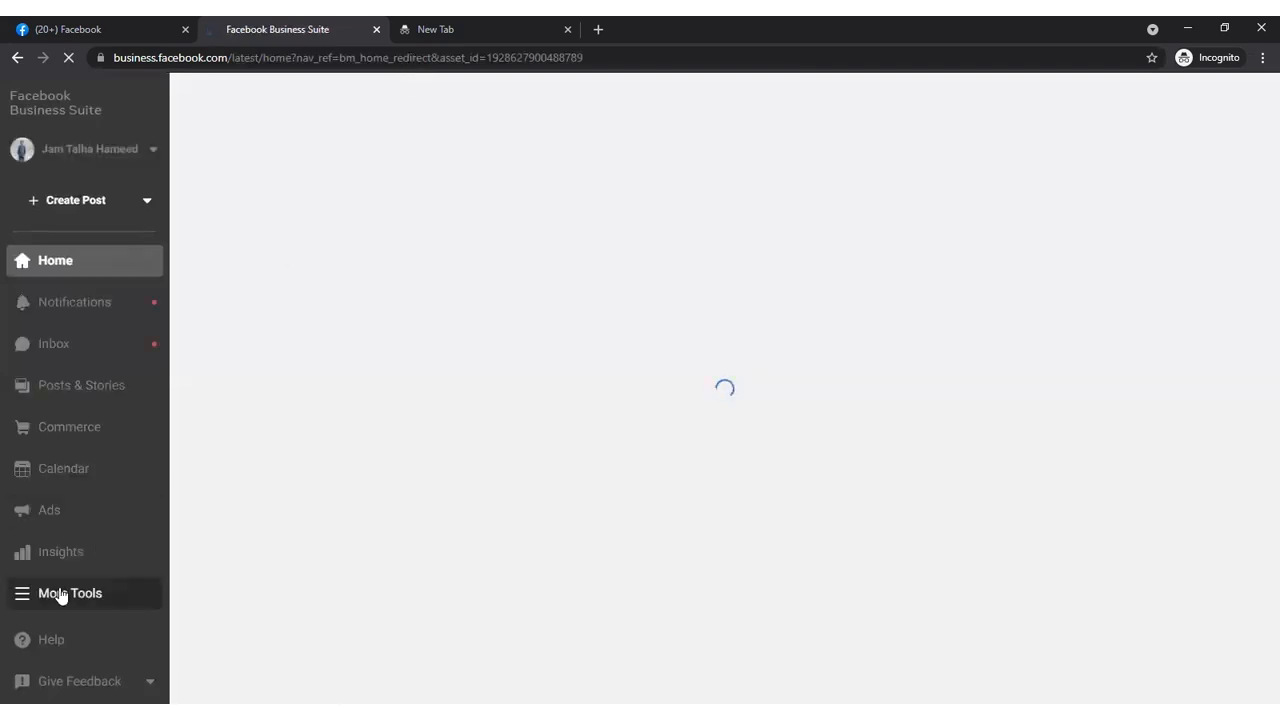
- Open Ads Manager from the additional Business Suite tools and close the Business Suite page
left_click(60, 592)
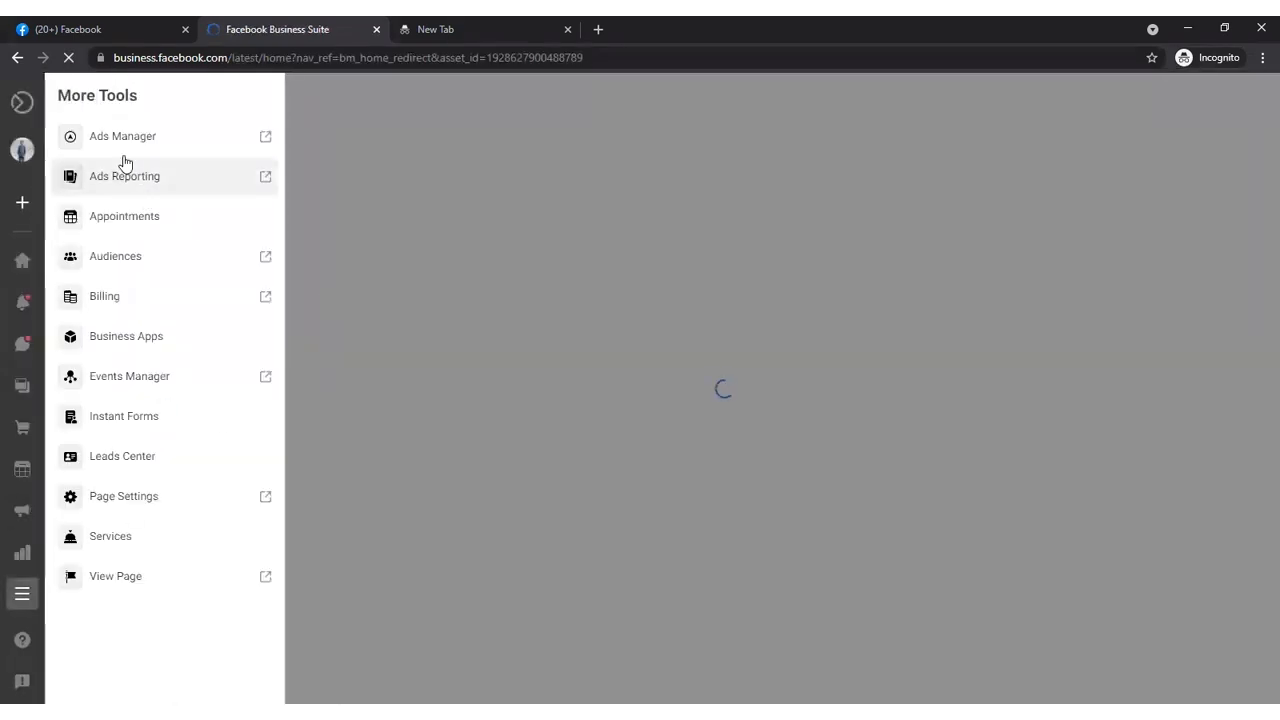
left_click(123, 166)
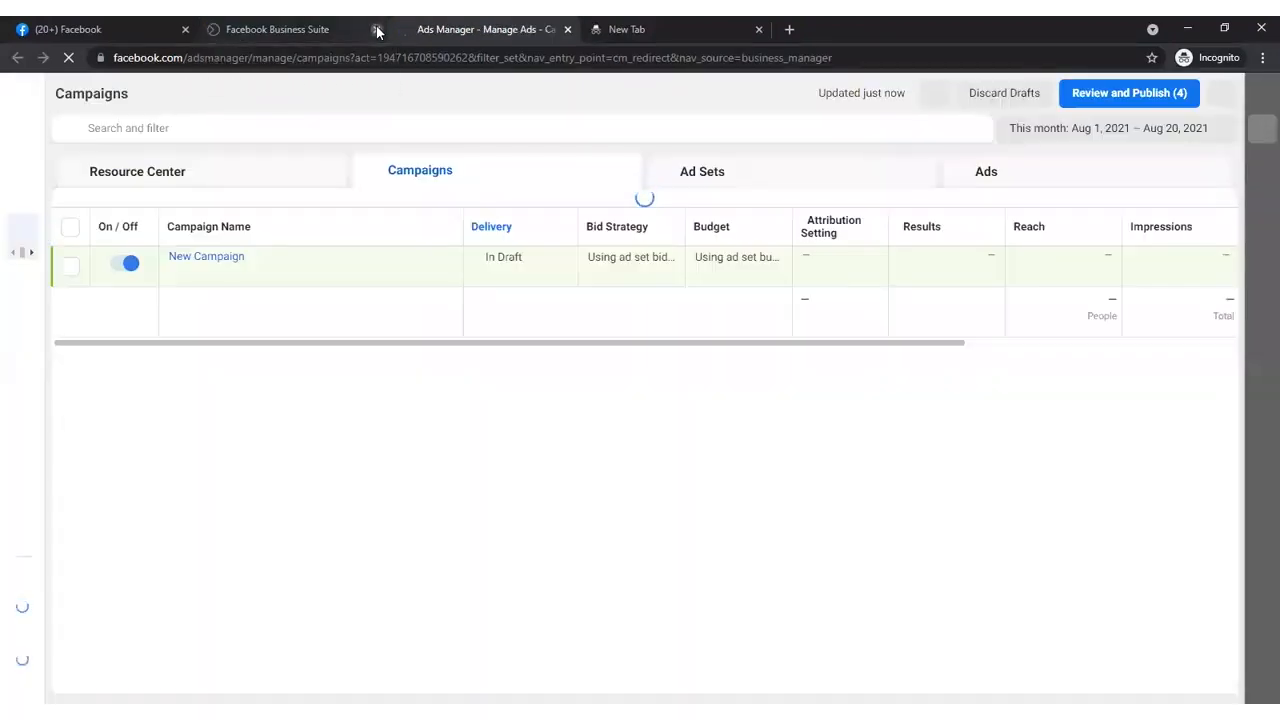
left_click(377, 31)
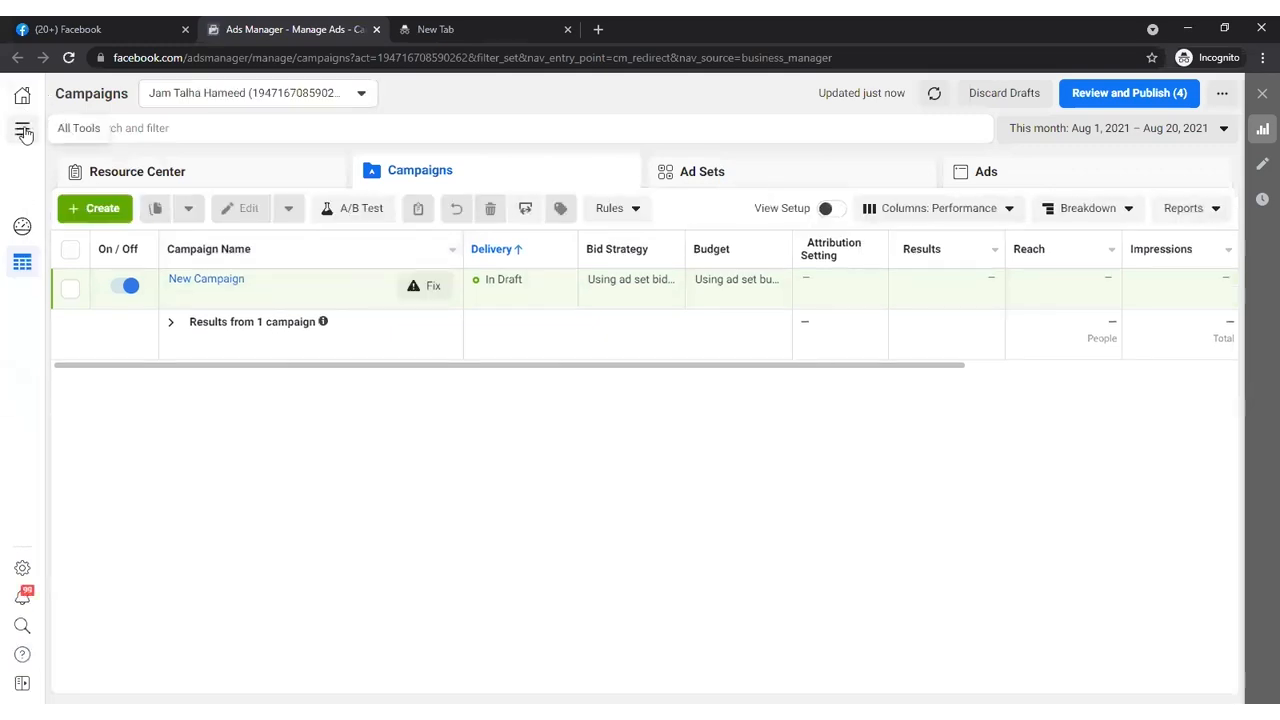
- Open Business Settings for the Dankash US business
left_click(23, 131)
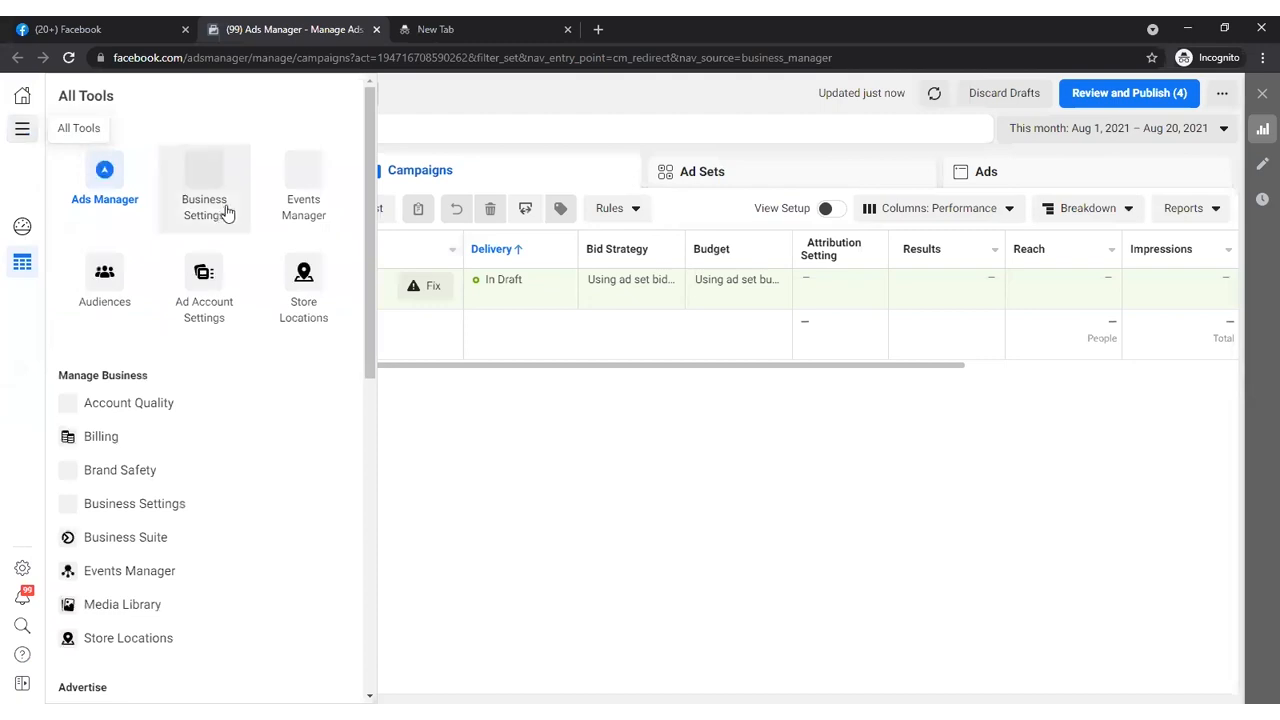
left_click(199, 193)
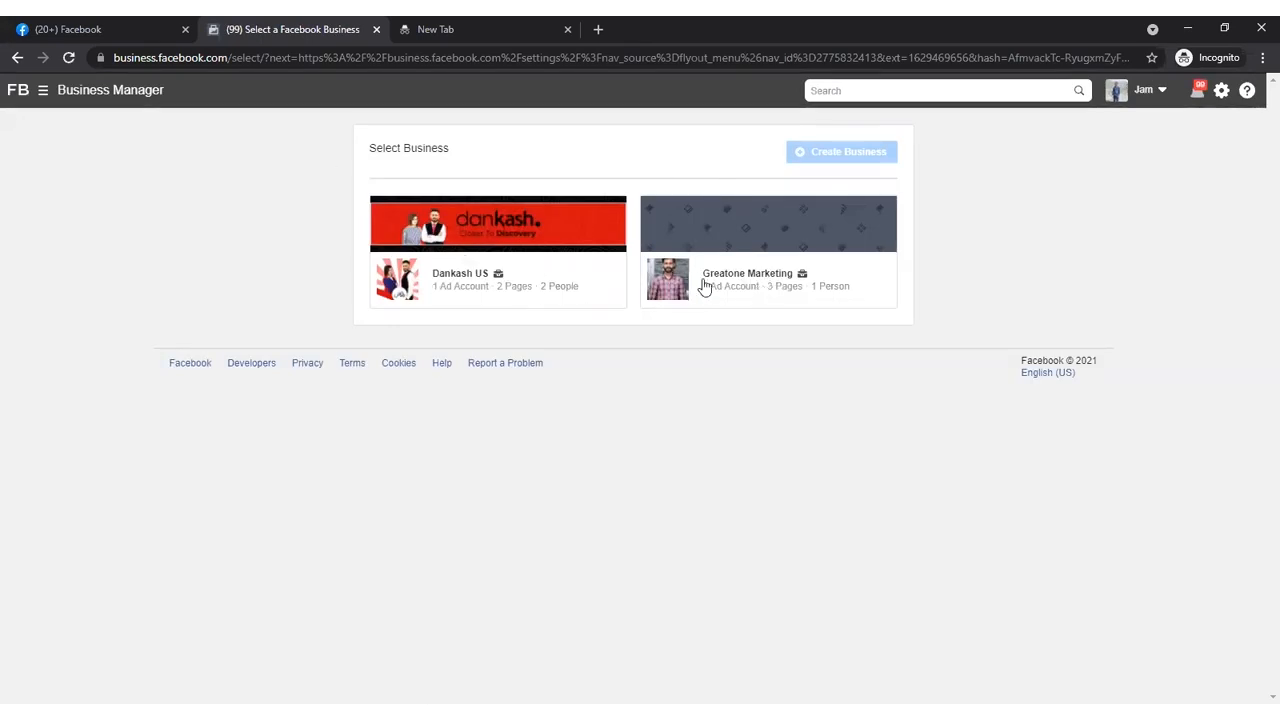
left_click(535, 268)
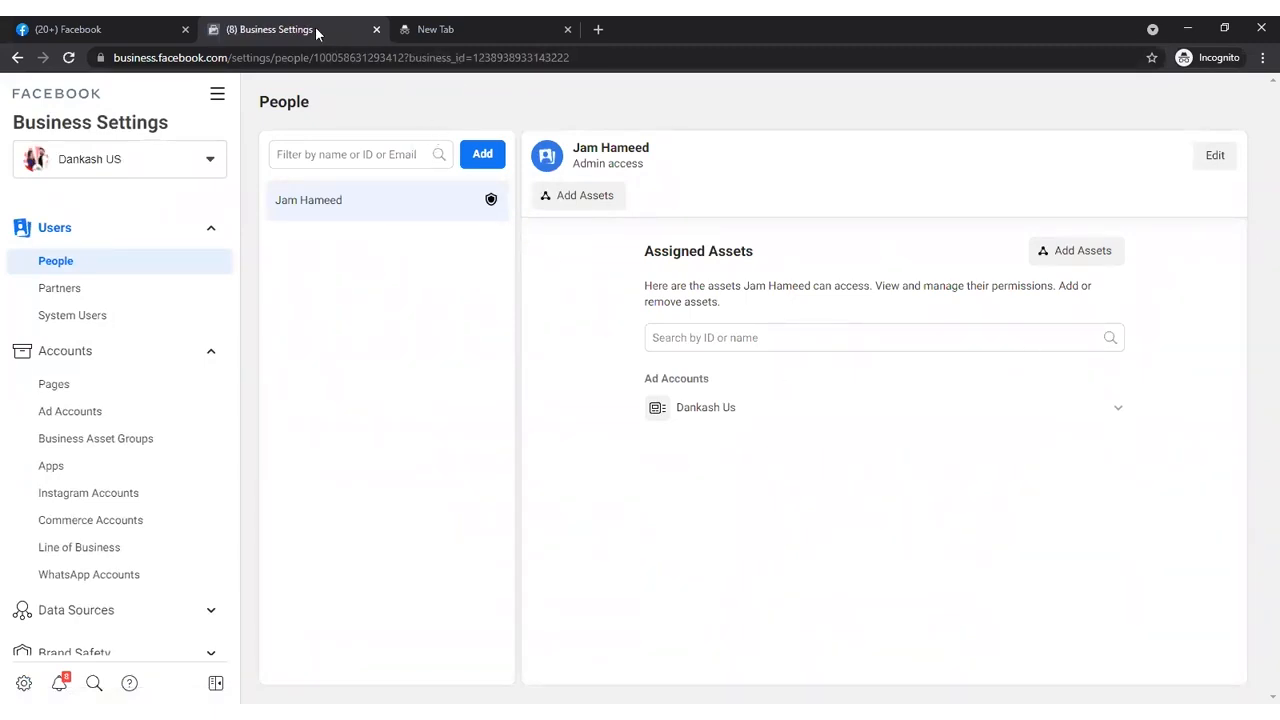
- View the edit form with the listed admin's contact details and roles, and close it without changes
left_click_drag(233, 264, 253, 232)
left_click(1226, 160)
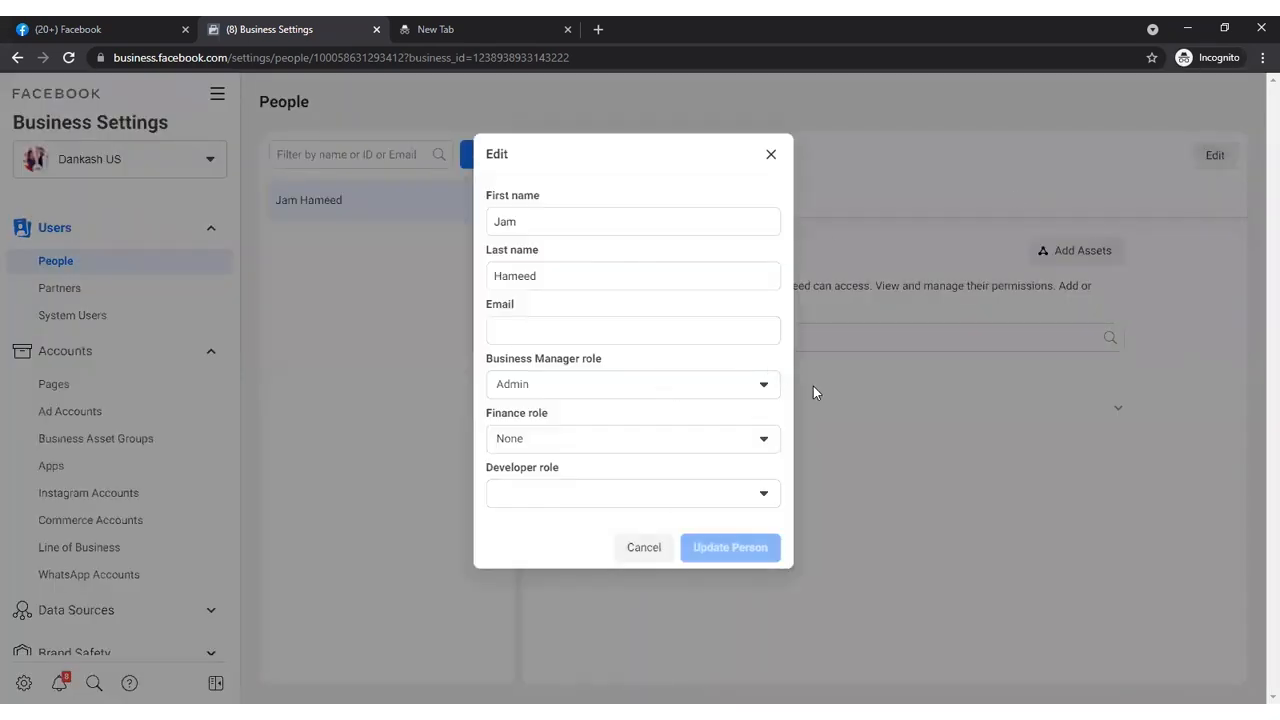
left_click(771, 155)
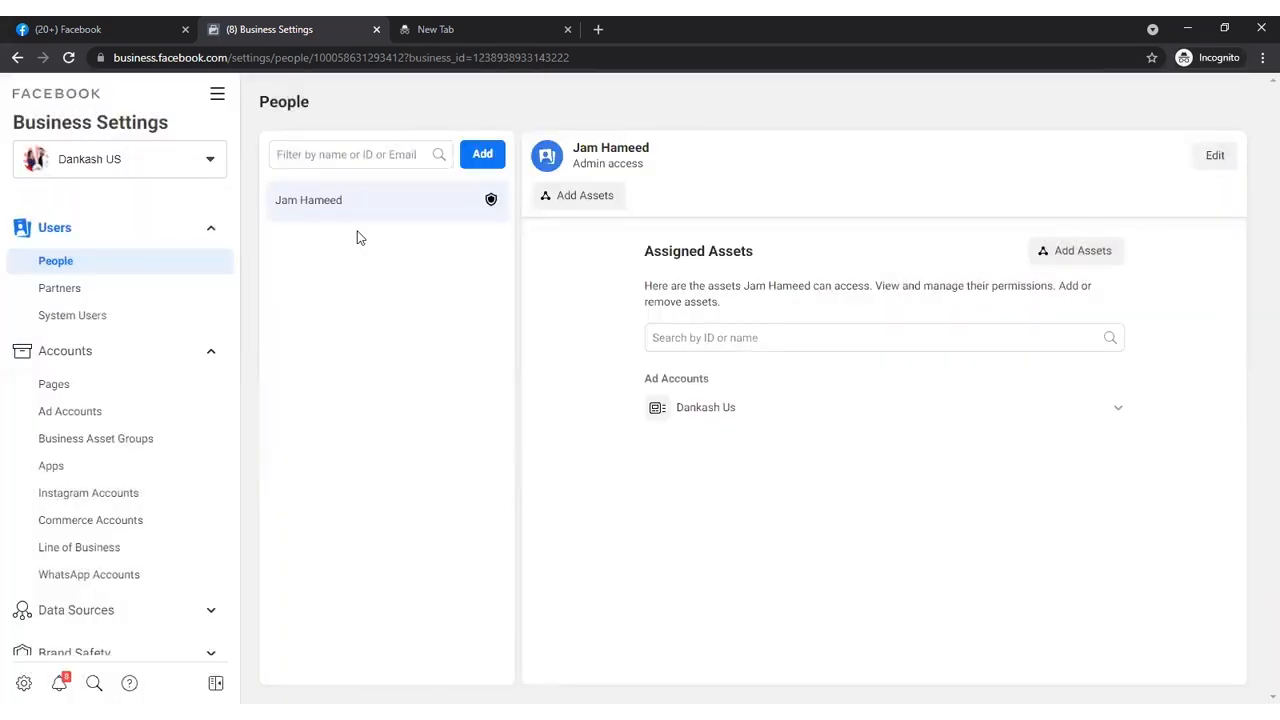
- Switch Business Settings to the Greatone Marketing business and open its Business Info
scroll(231, 274, "down", 1)
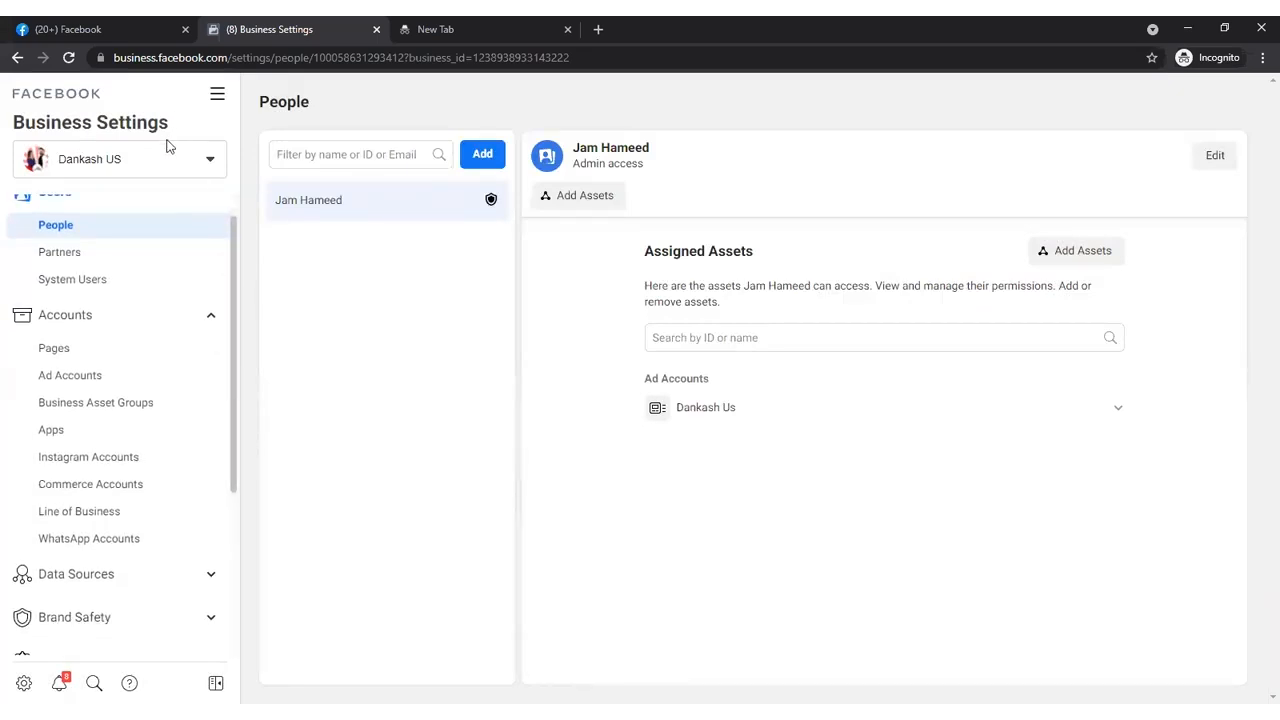
left_click(166, 153)
left_click(109, 339)
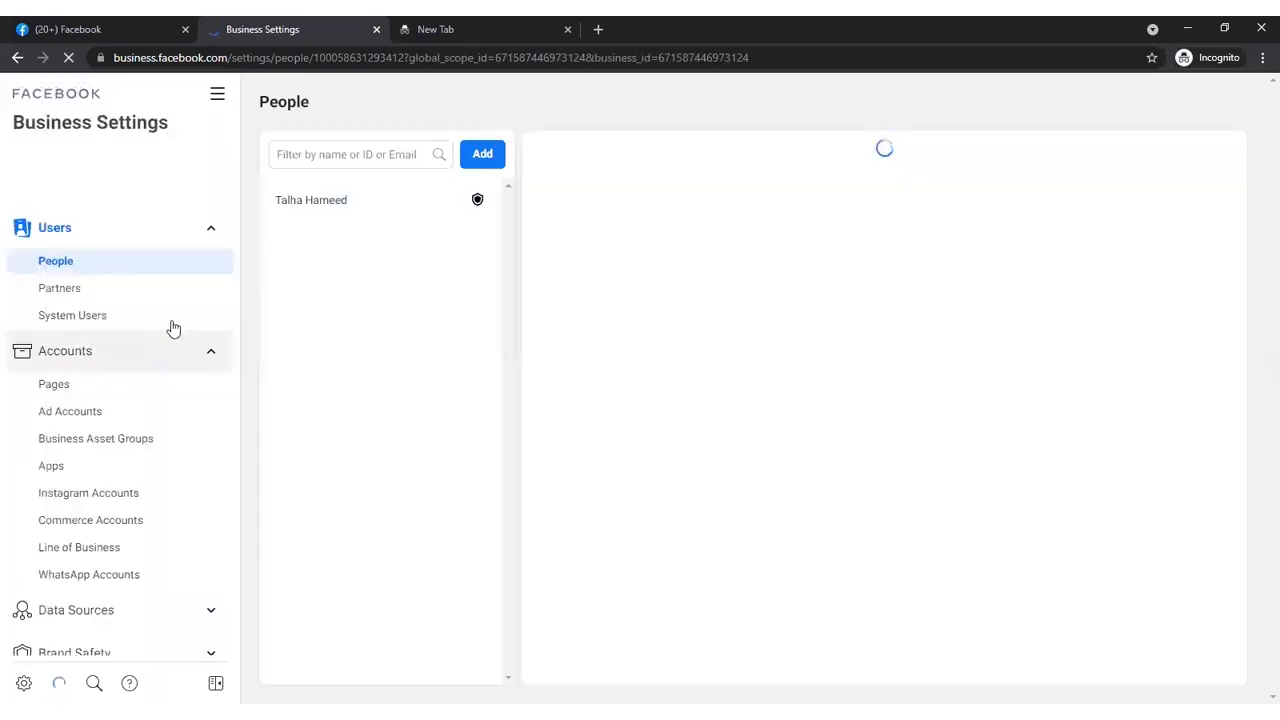
left_click_drag(234, 294, 251, 557)
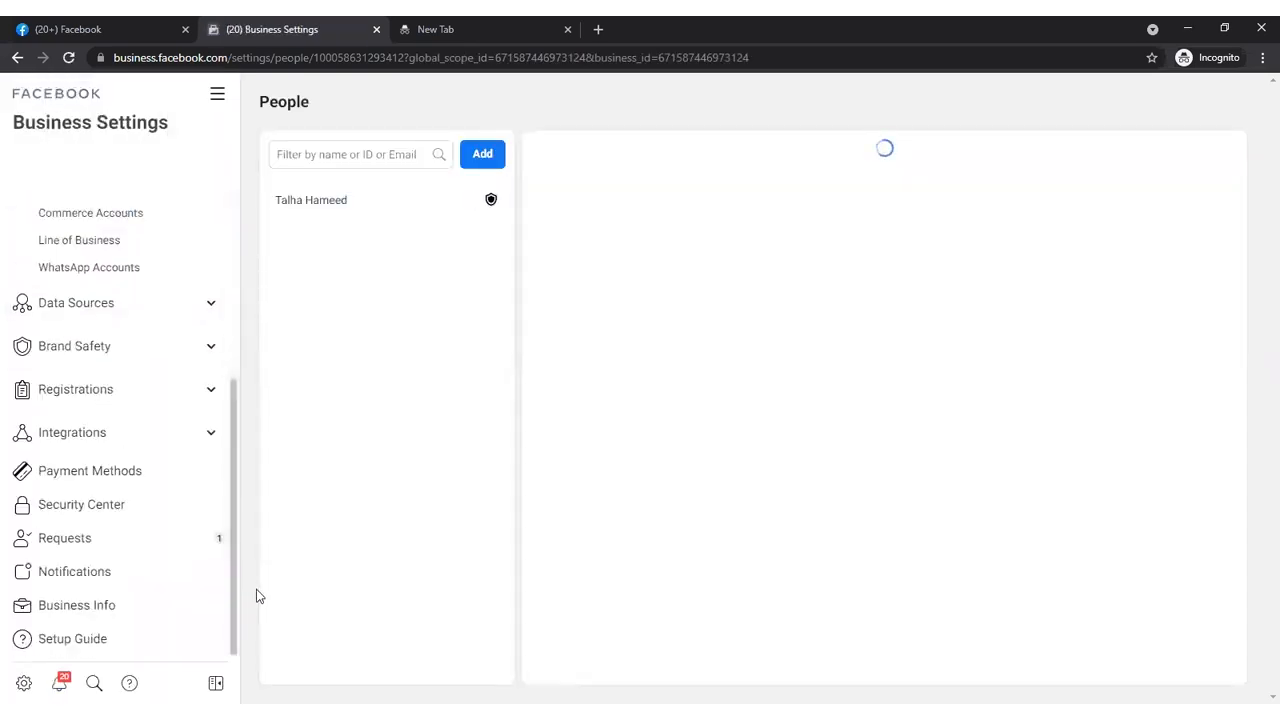
left_click(91, 617)
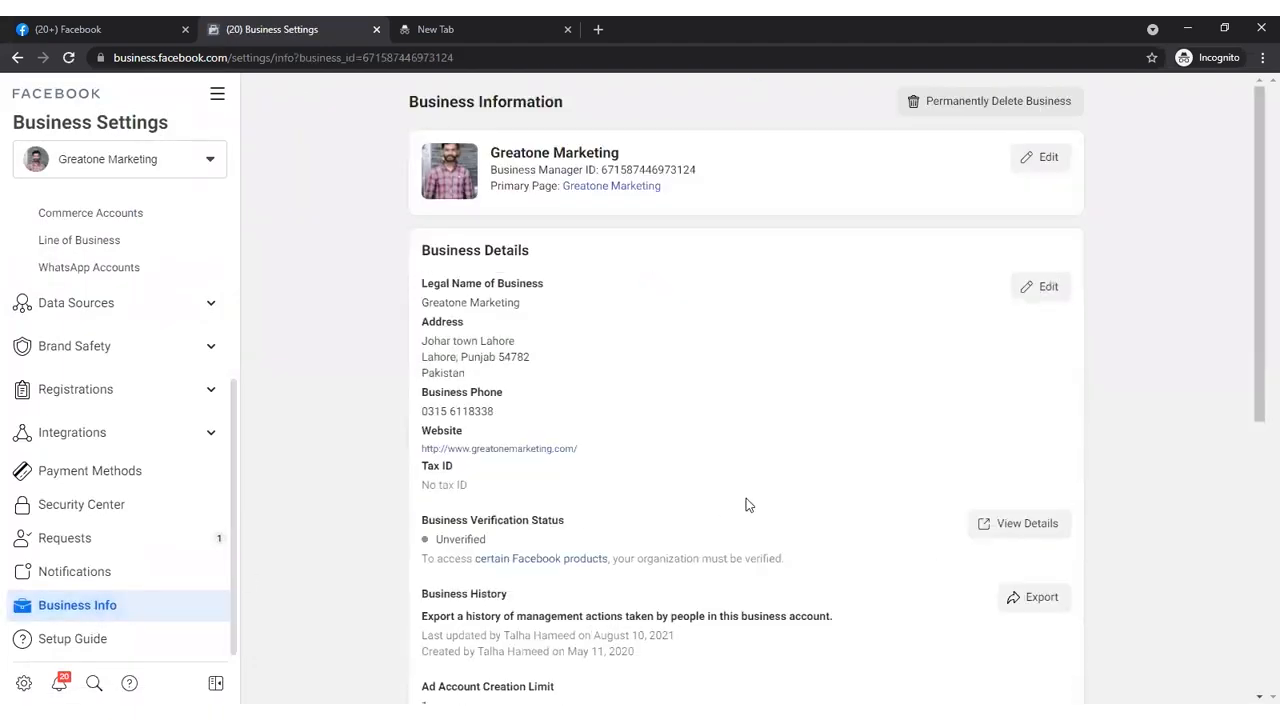
- Review the My Info section of Greatone Marketing and open its name and email details for editing
left_click_drag(1257, 291, 1257, 651)
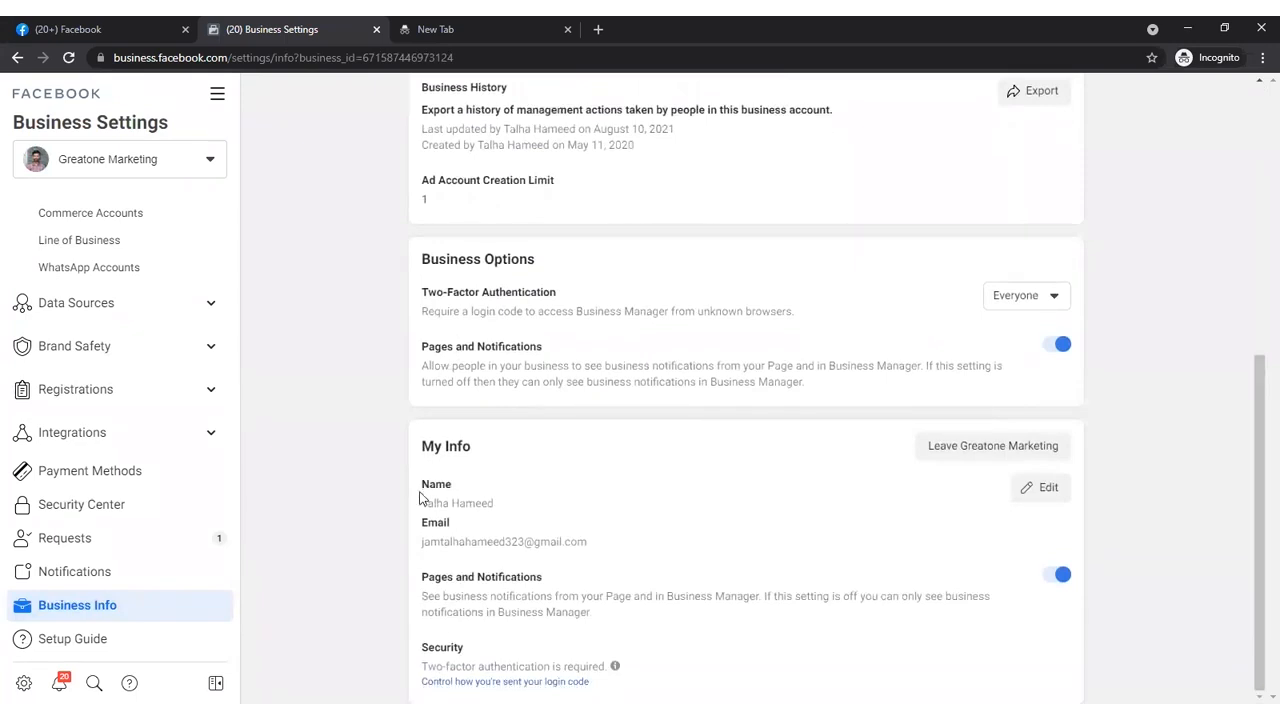
left_click_drag(421, 500, 458, 522)
left_click(464, 530)
left_click(1042, 490)
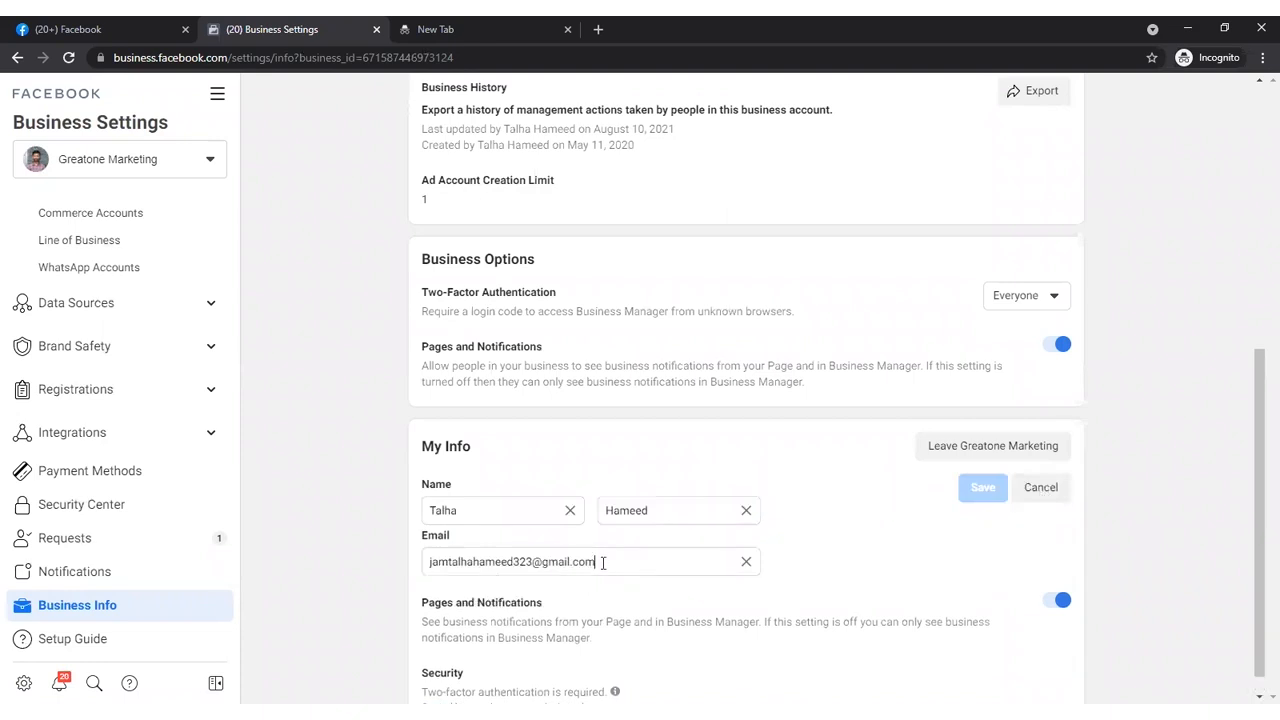
left_click_drag(603, 562, 392, 535)
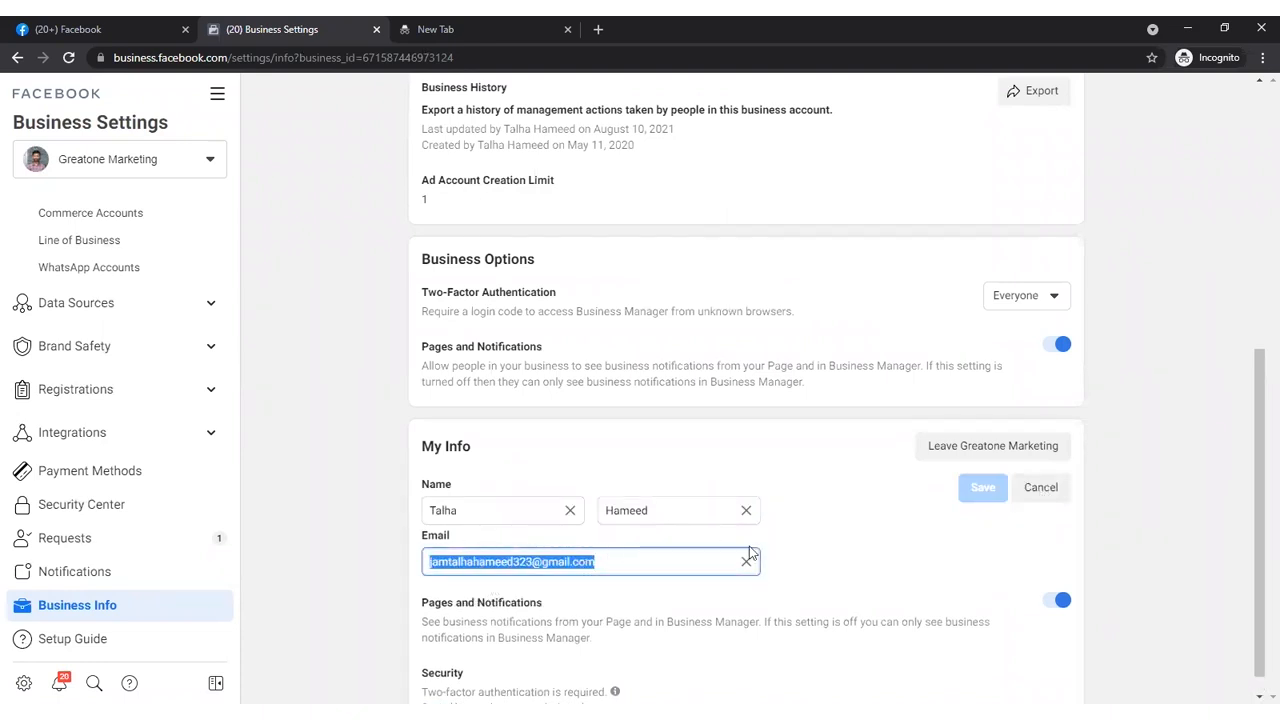
left_click(805, 568)
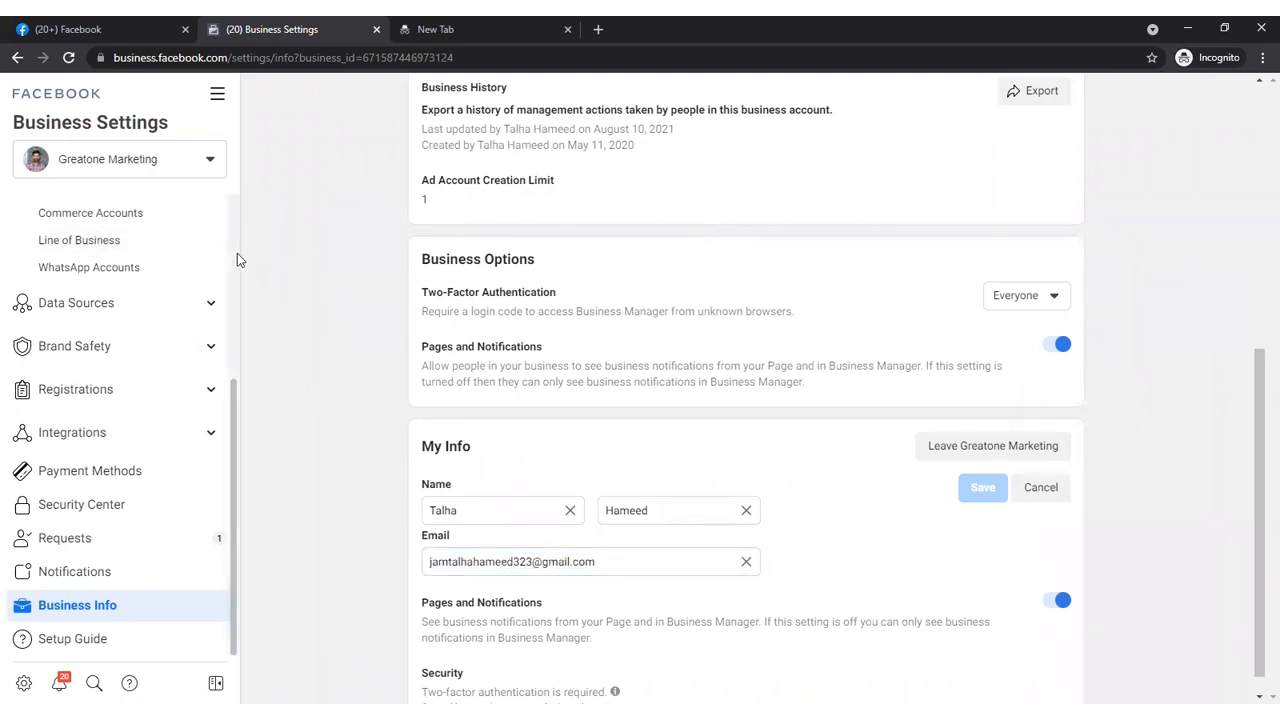
- Start a new invitation under People for Greatone Marketing and enter the invitee's email address
scroll(231, 260, "up", 3)
scroll(232, 230, "up", 1)
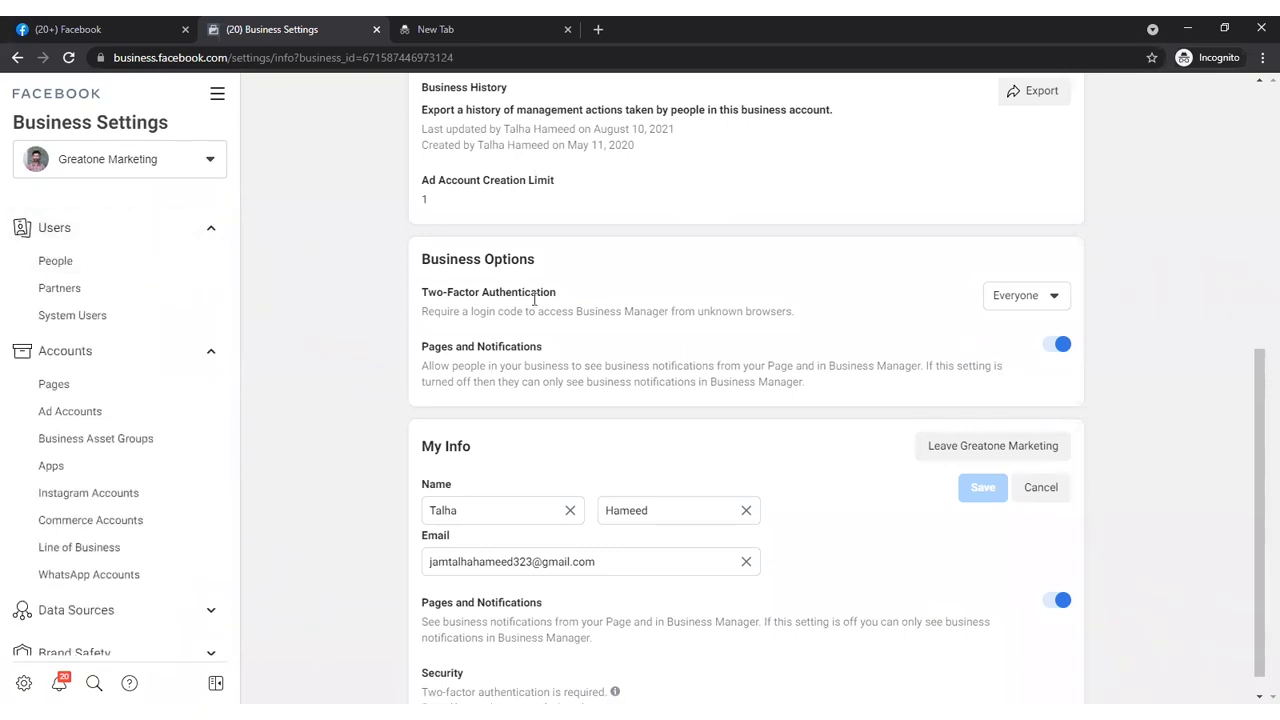
left_click(56, 262)
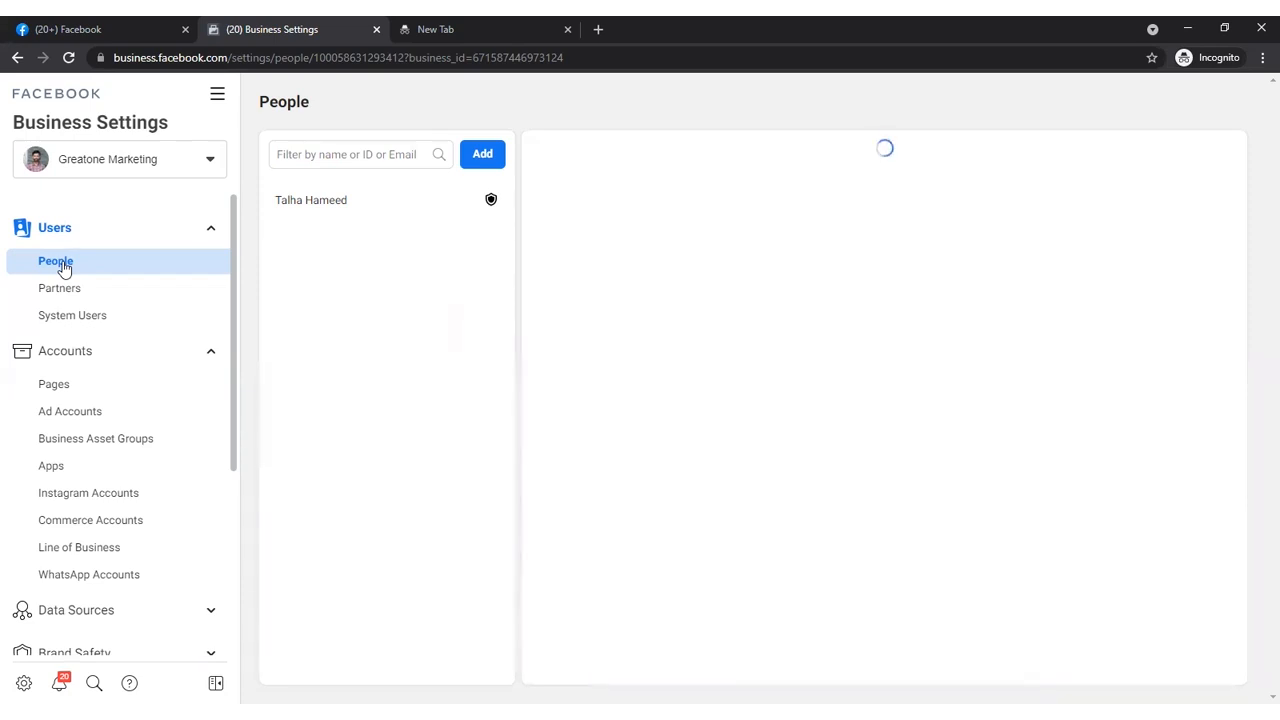
left_click(480, 160)
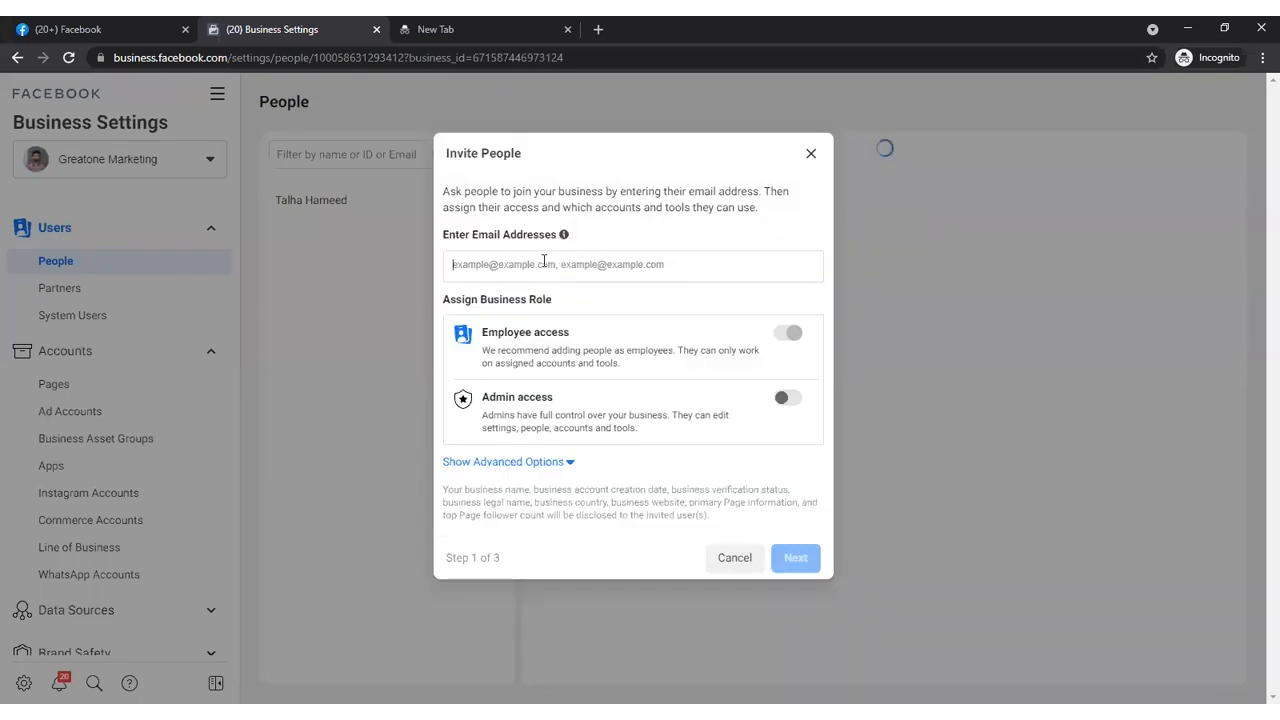
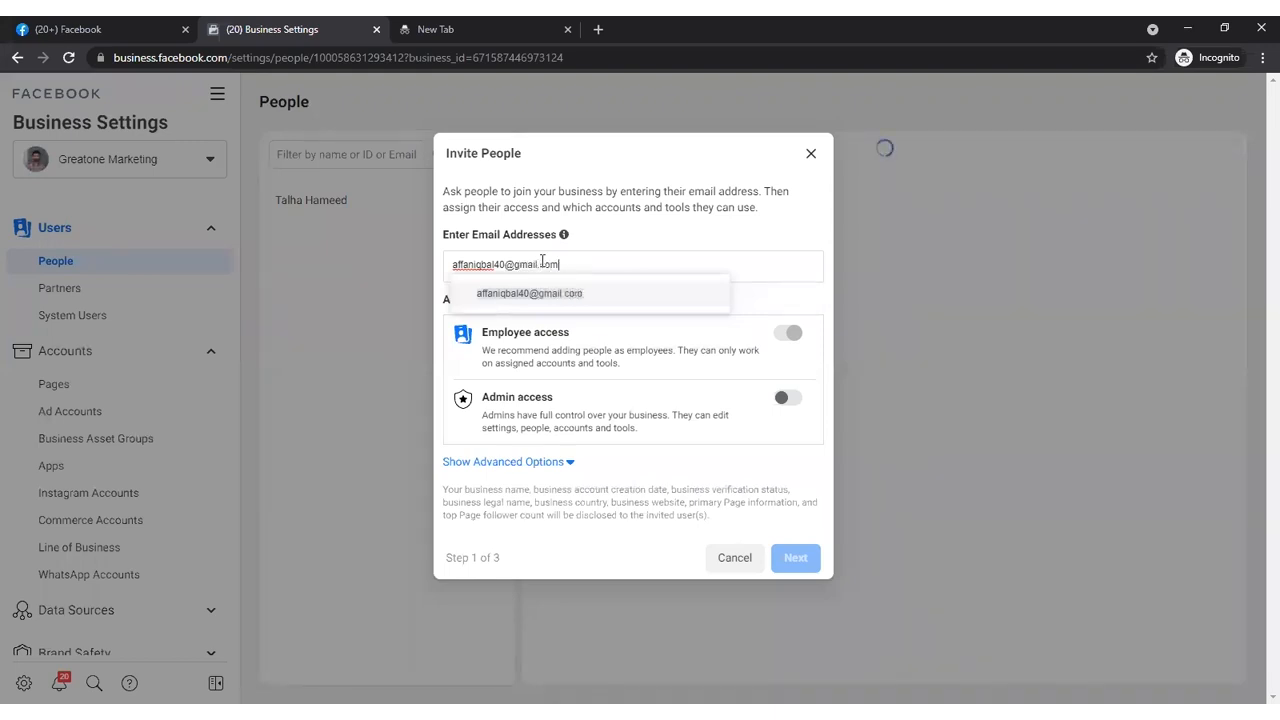
left_click(560, 294)
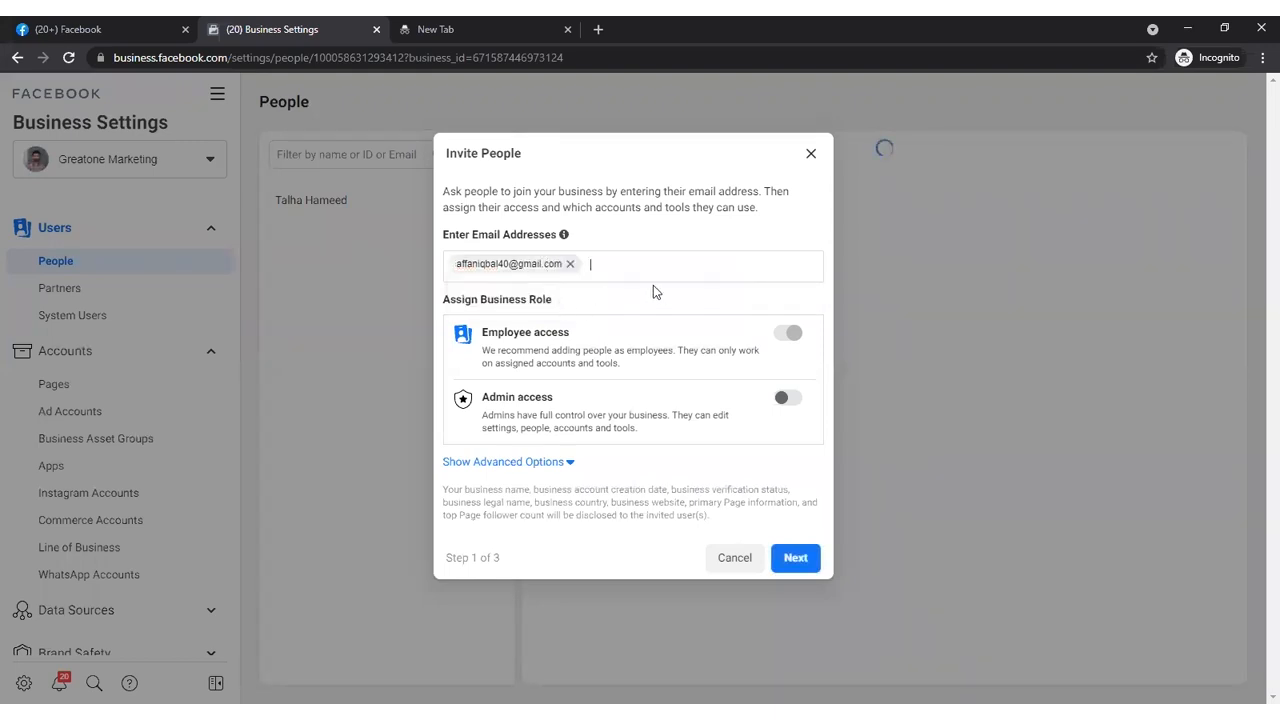
- Assign the invitee the Admin access role and continue to the asset assignment
left_click(786, 333)
left_click(787, 399)
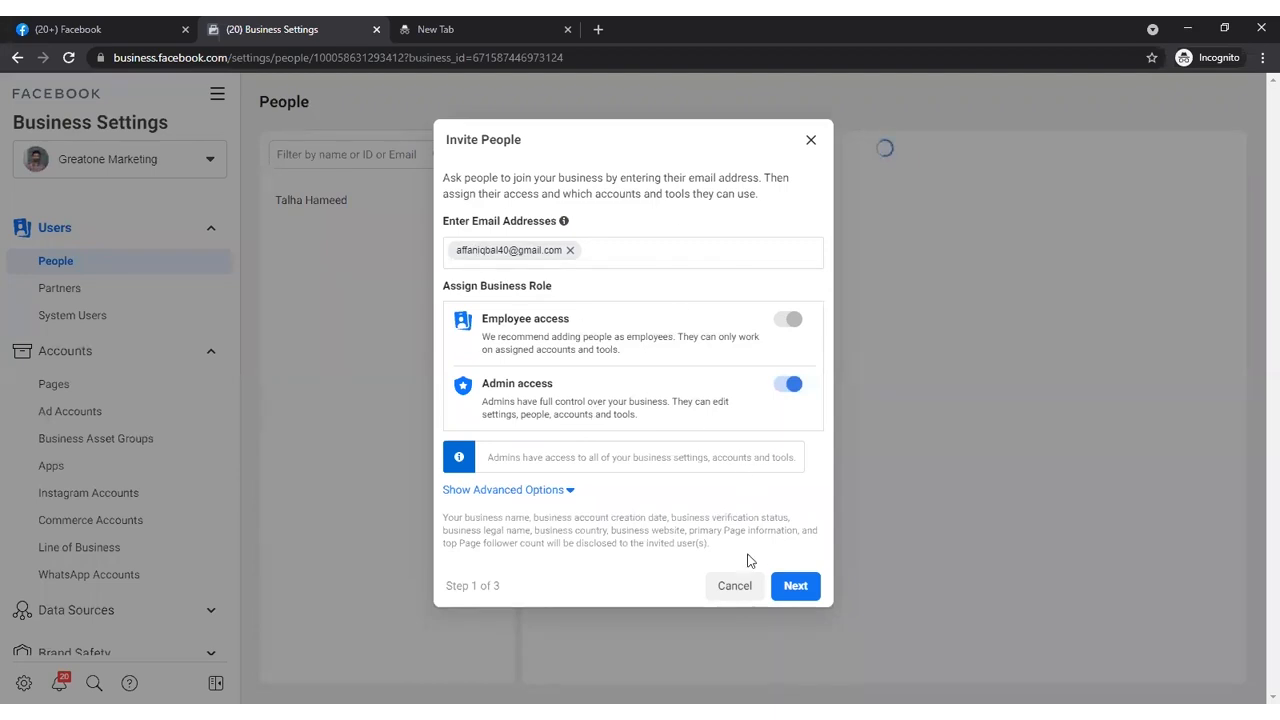
left_click(814, 589)
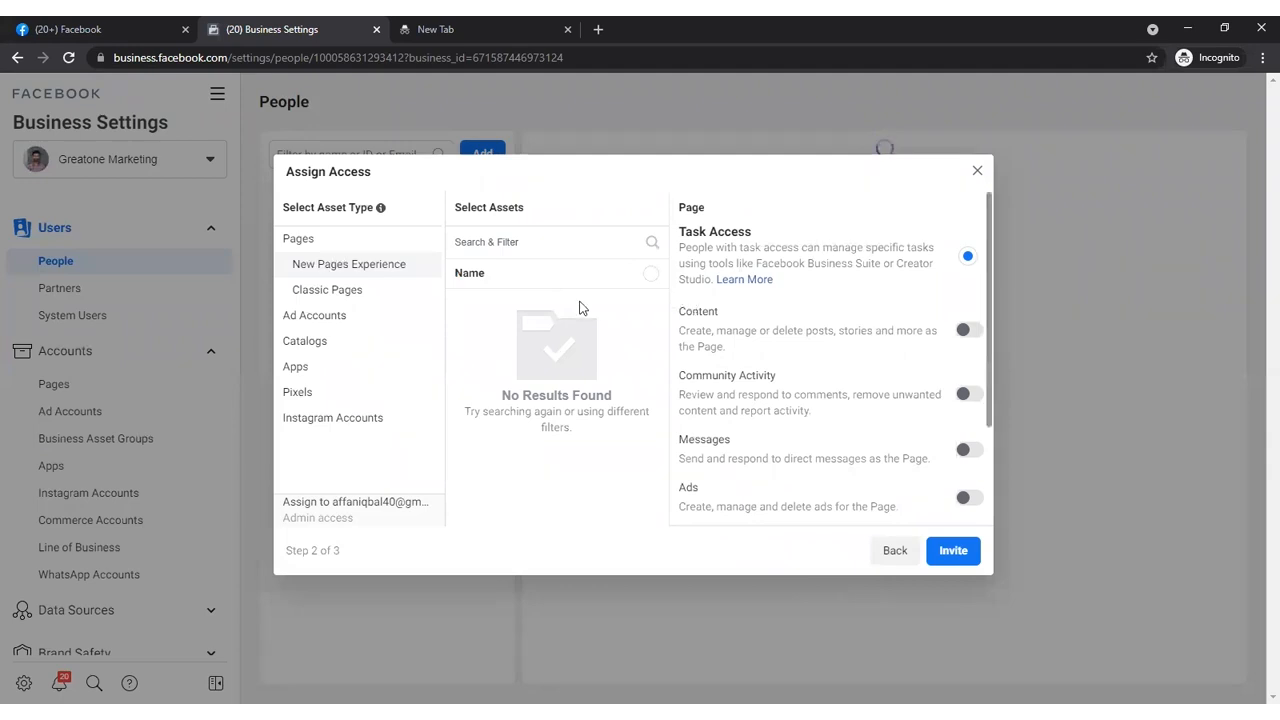
- Look through the Classic Pages assets and select the Greatone Marketing ad account for the invitee
left_click(396, 292)
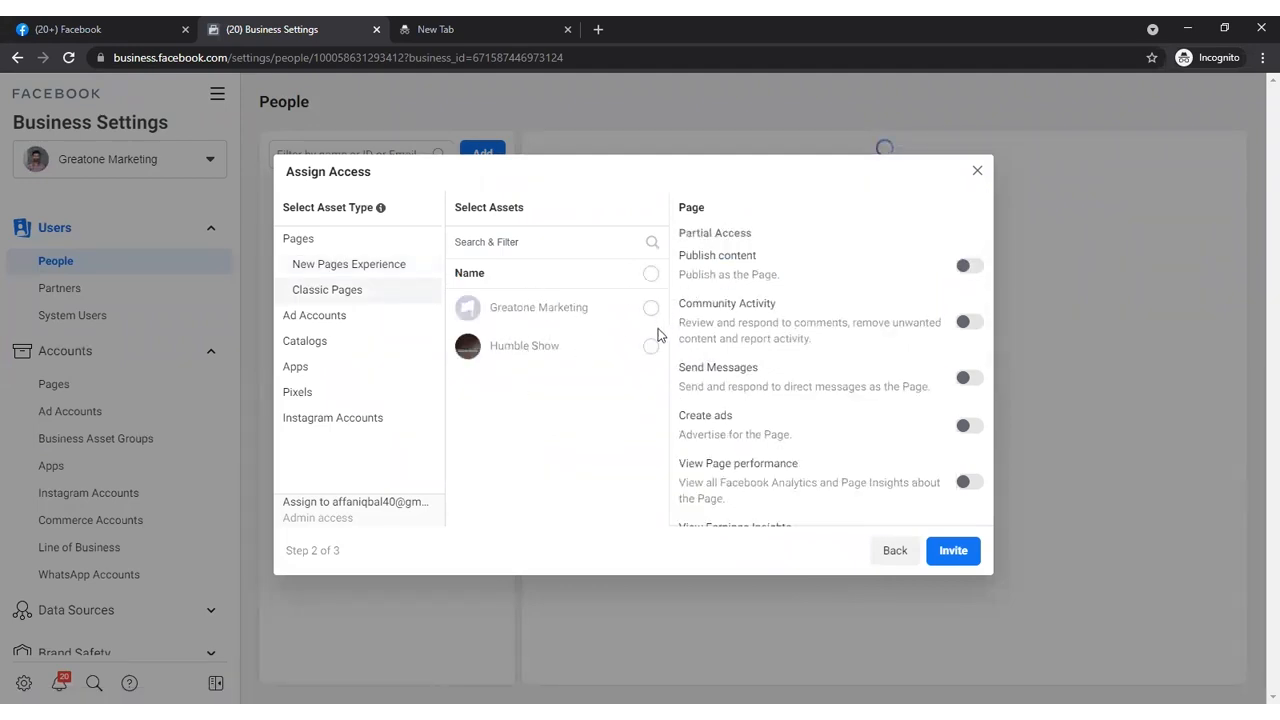
left_click(302, 322)
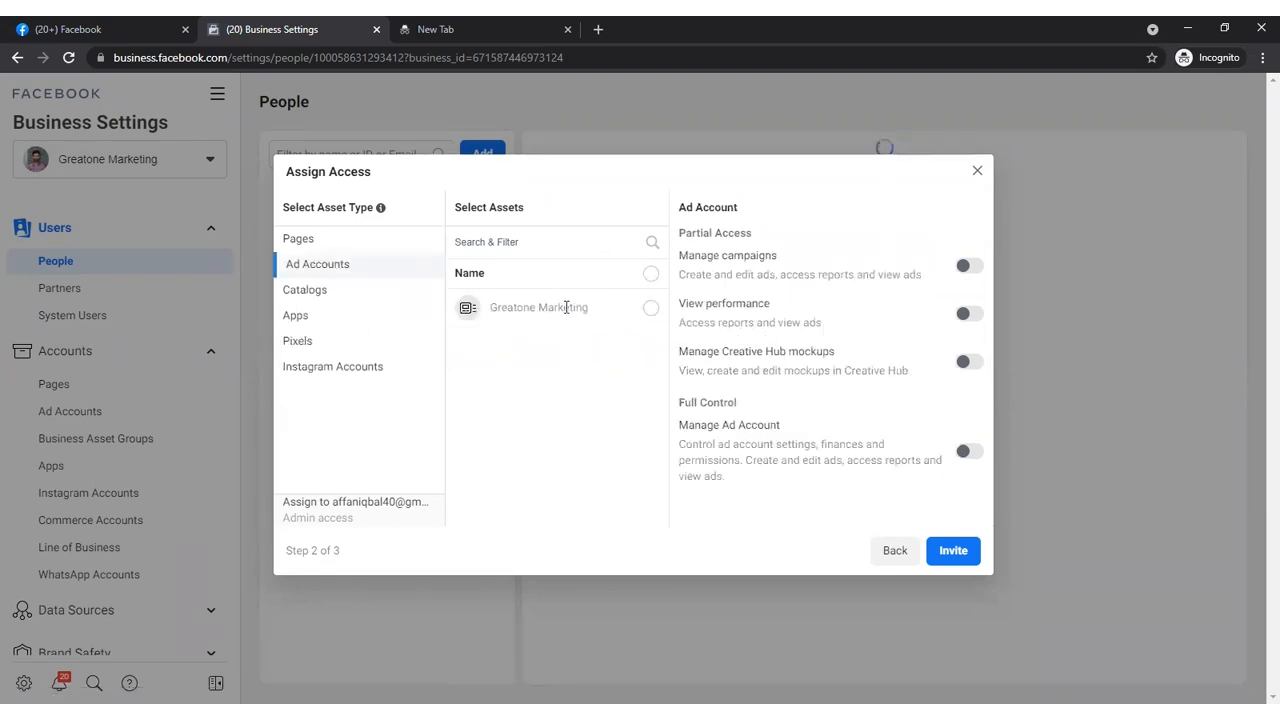
left_click(648, 309)
- Select the Garments catalog for the invitee and turn on the Manage catalog full-control permission
left_click(373, 292)
left_click(331, 341)
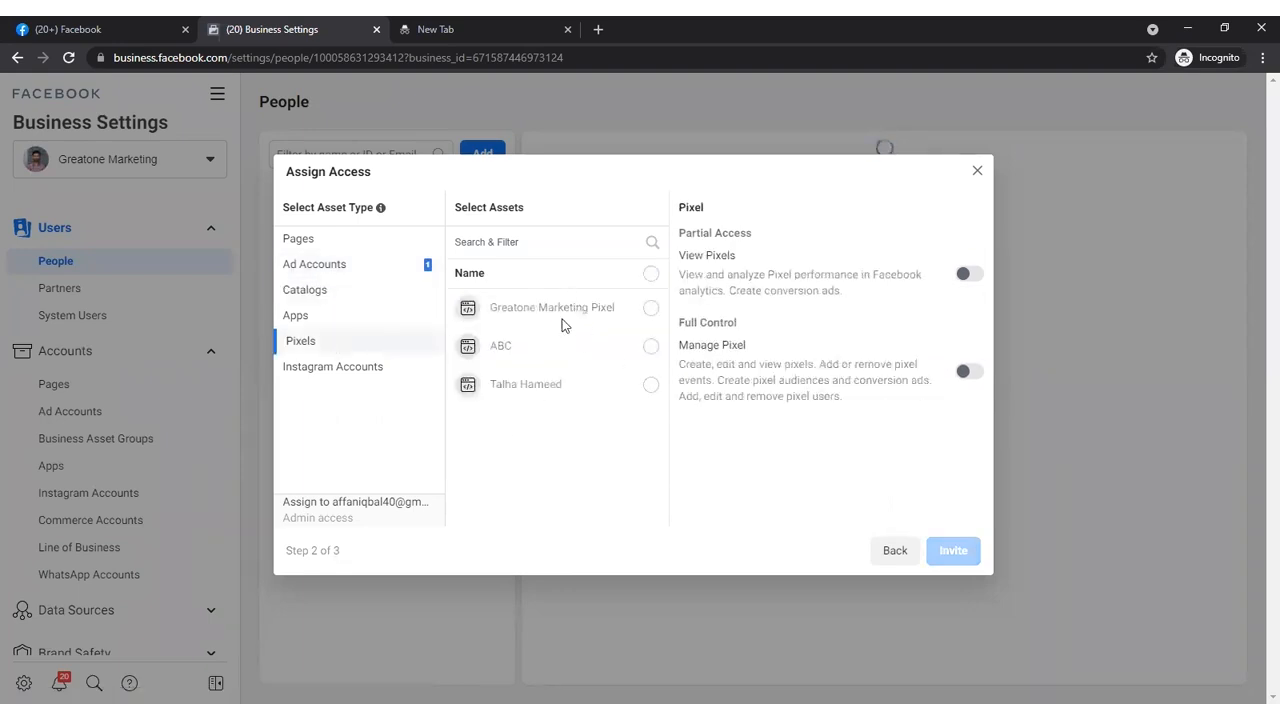
left_click(318, 294)
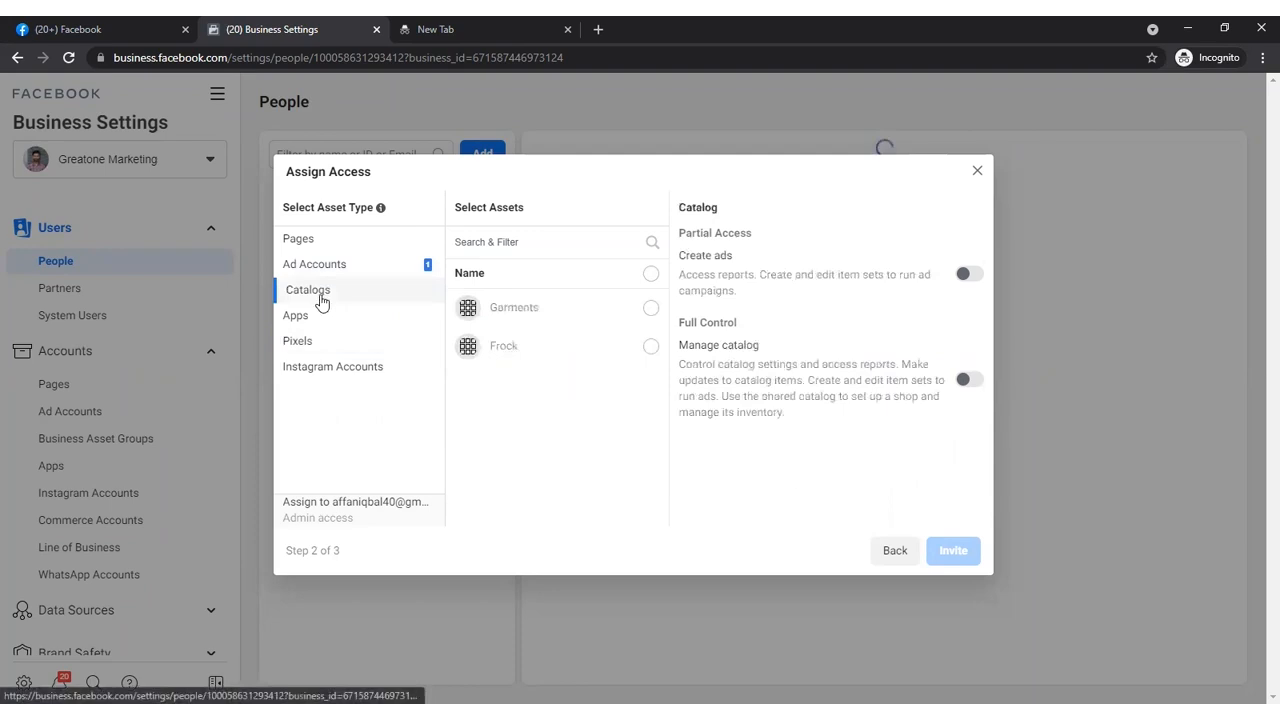
left_click(496, 308)
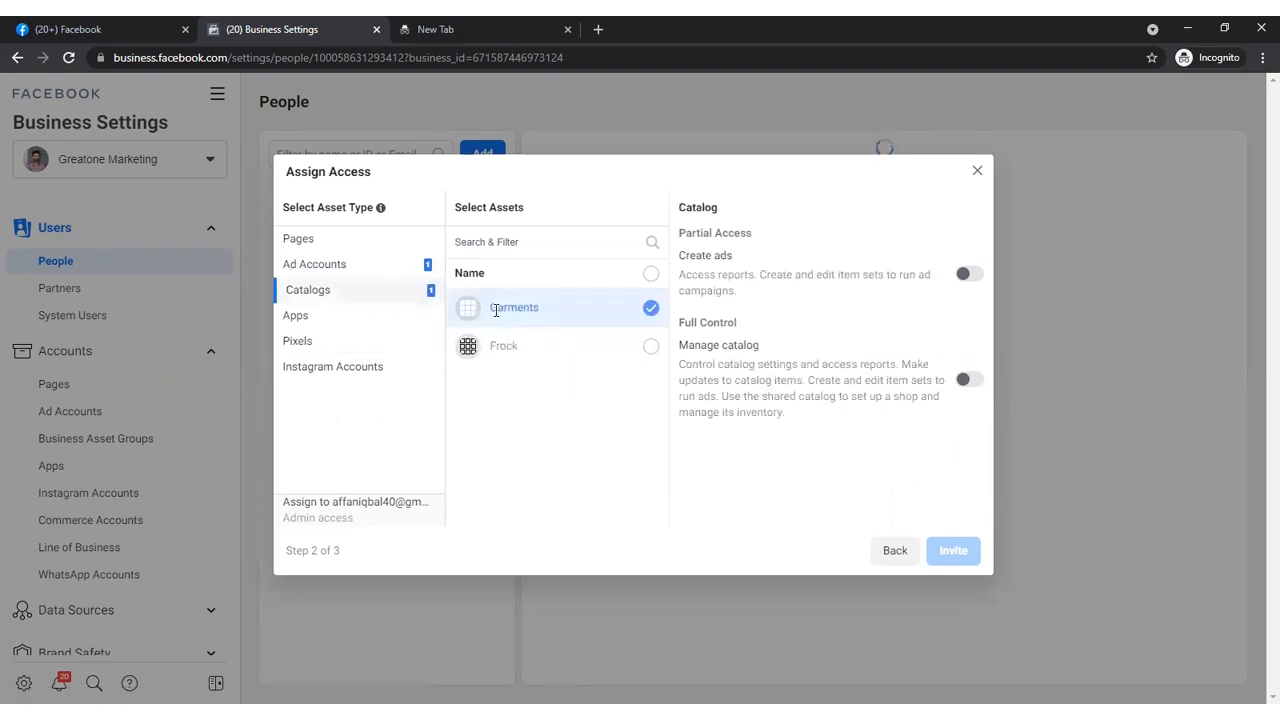
left_click(967, 382)
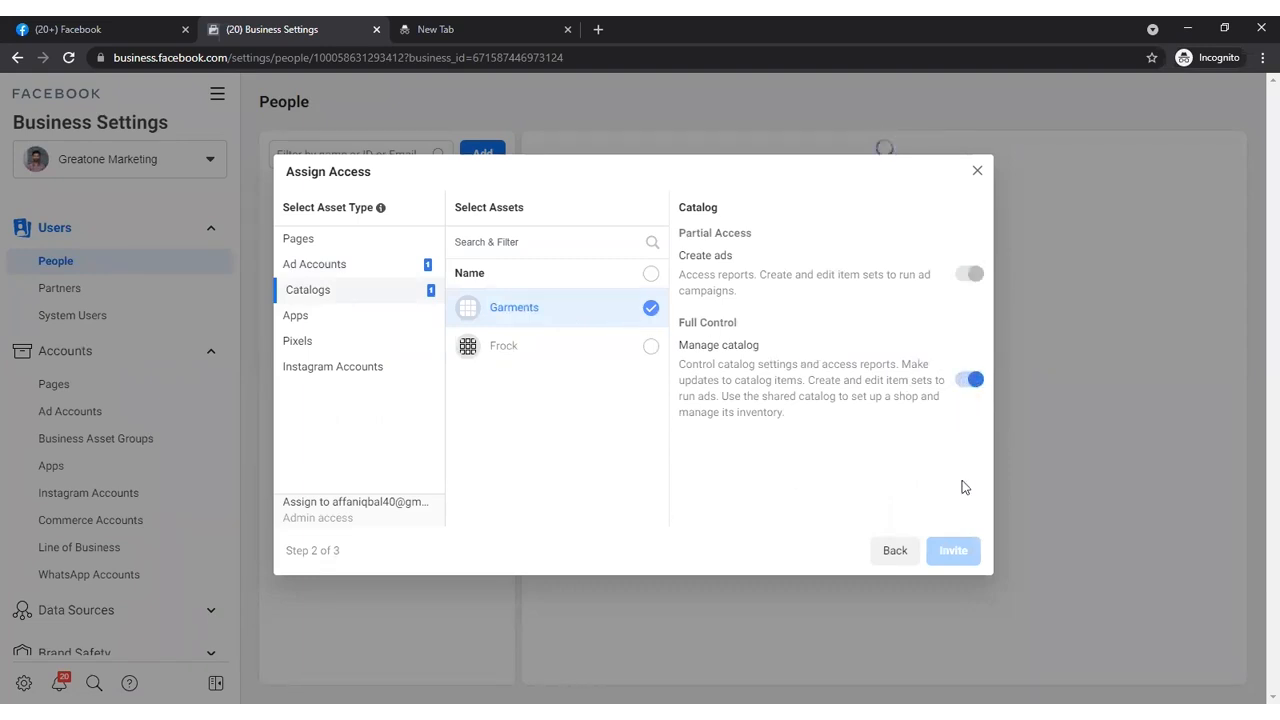
- Turn on Manage Ad Account for the Greatone Marketing ad account, send the invitation and finish
left_click(408, 268)
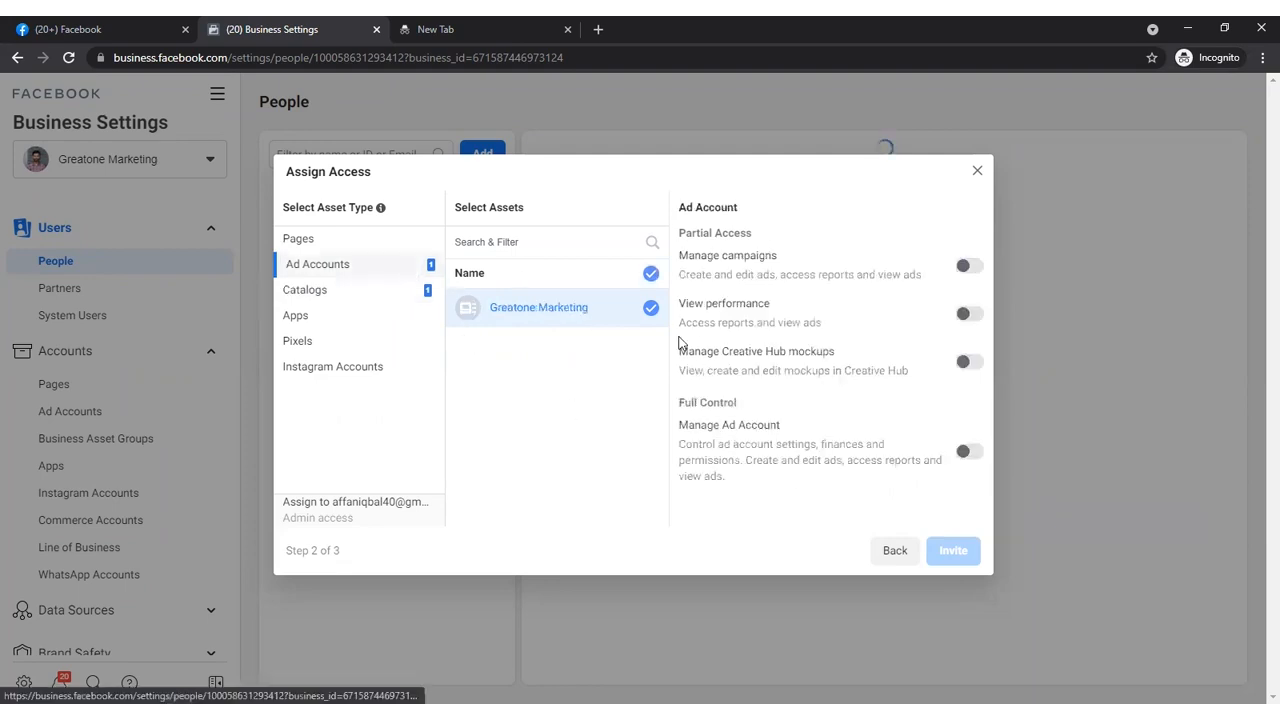
left_click(968, 451)
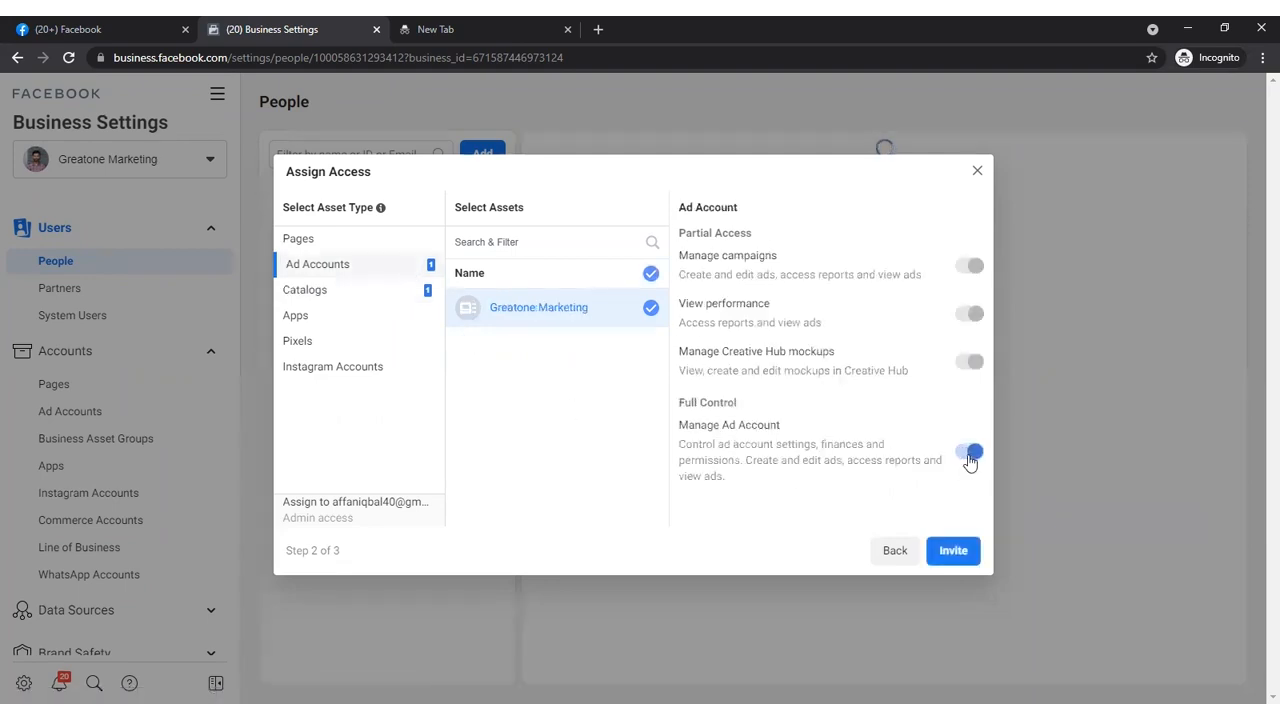
left_click(953, 551)
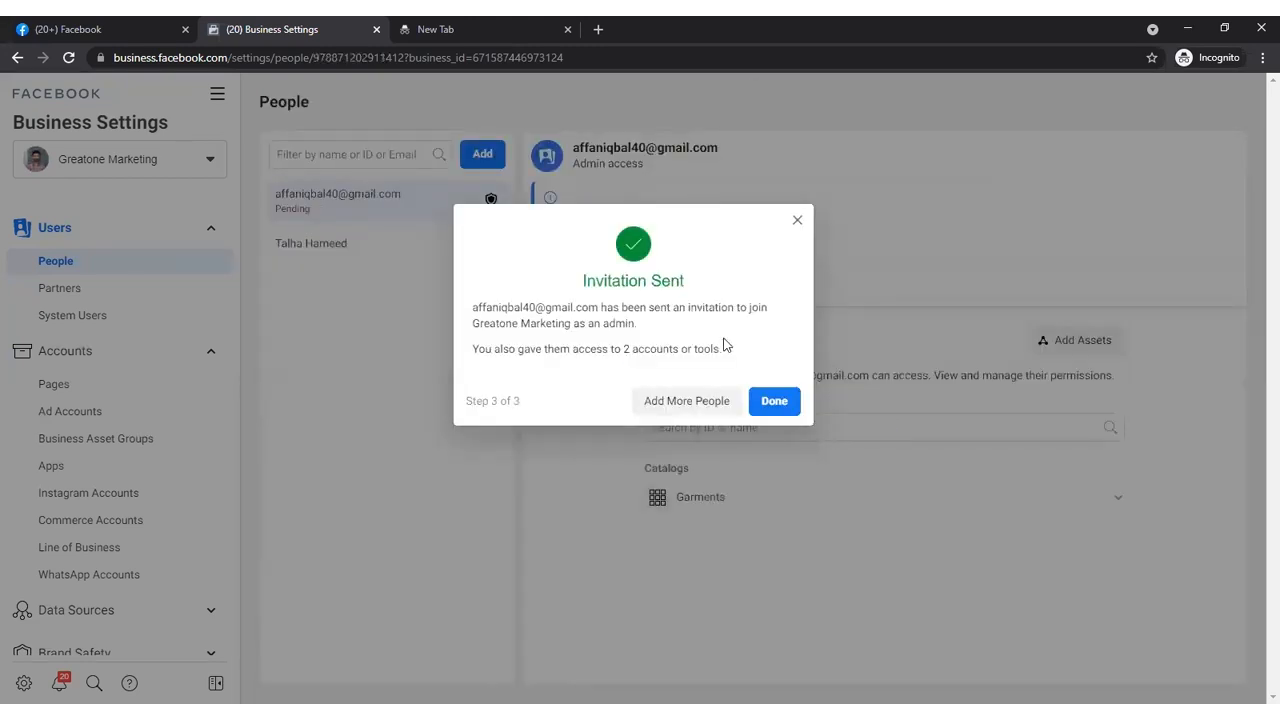
left_click(774, 401)
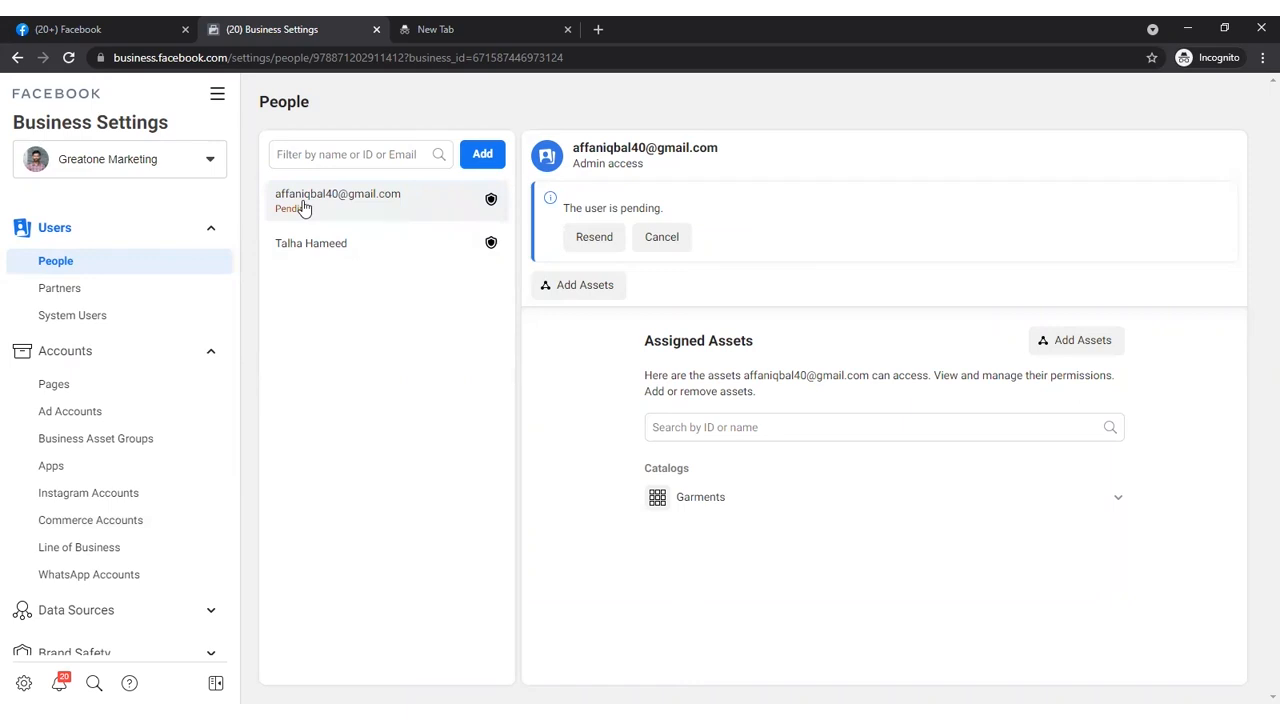
- Examine the pages and ad accounts of Greatone Marketing and the people assigned to them
left_click(150, 386)
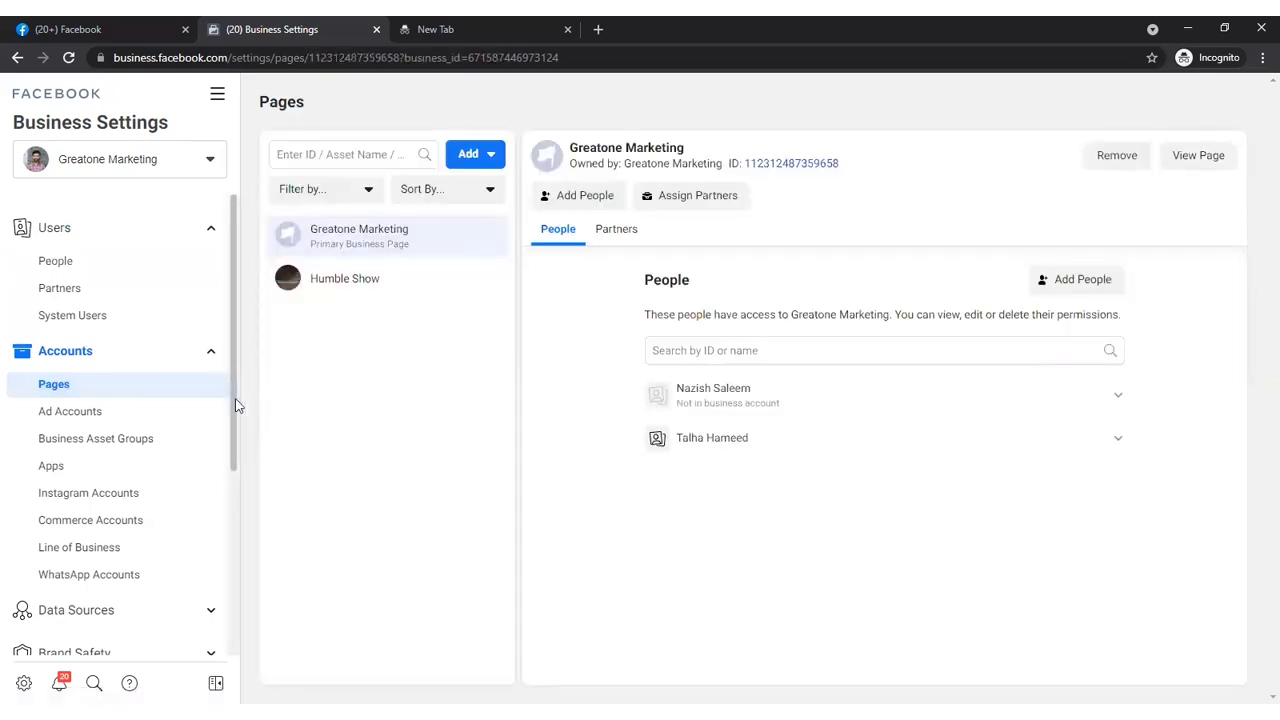
scroll(235, 398, "down", 1)
left_click(57, 300)
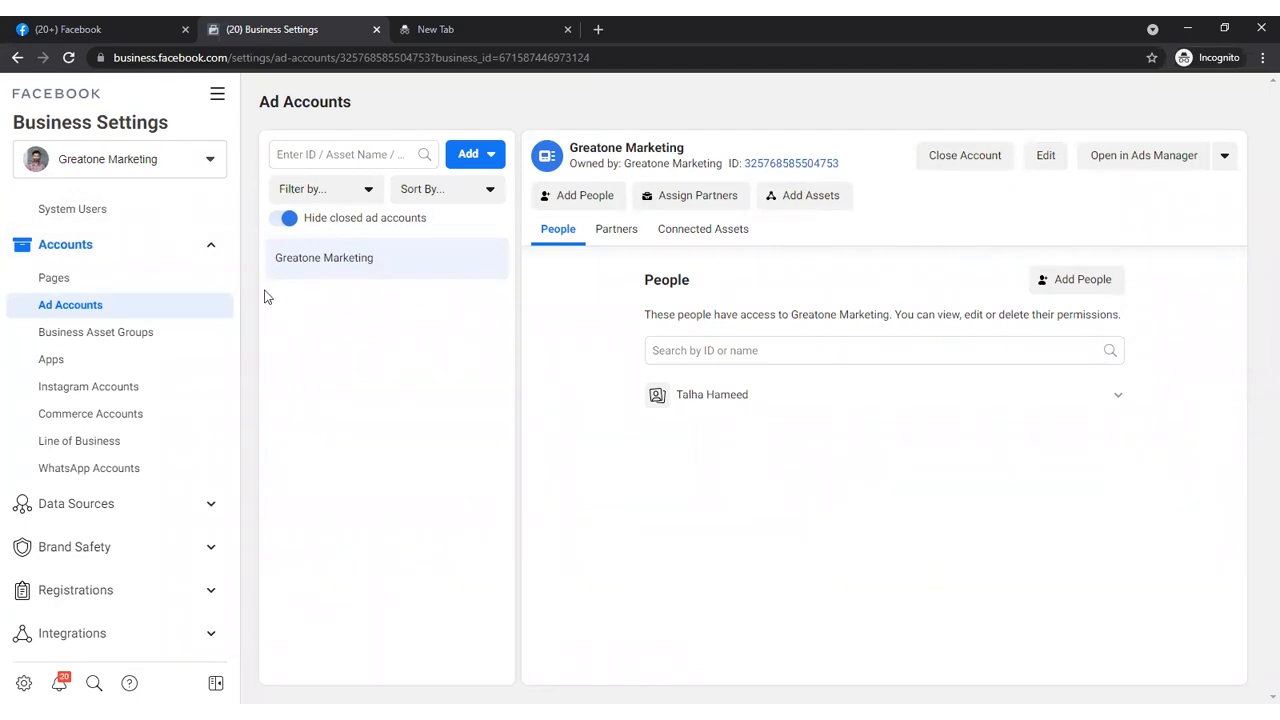
scroll(234, 366, "up", 2)
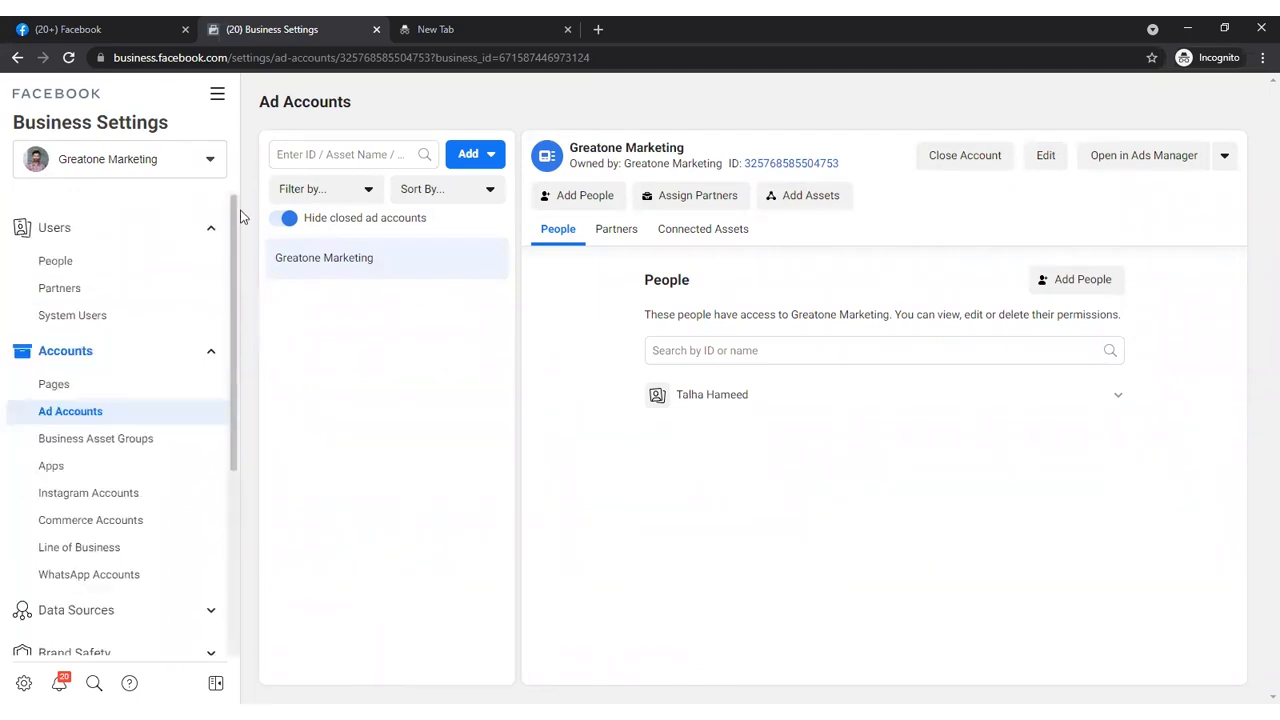
- Open the people list in Business Settings and review the pending invitee's access and assigned assets
left_click(123, 261)
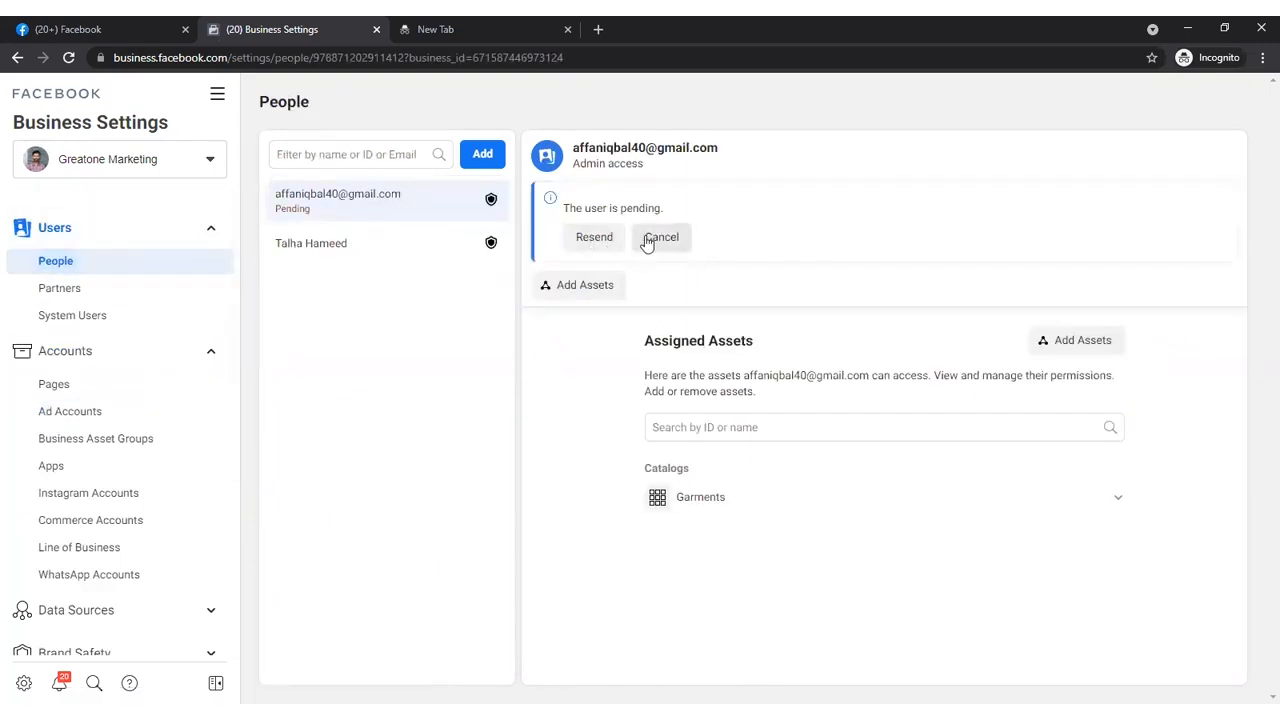
triple_click(582, 150)
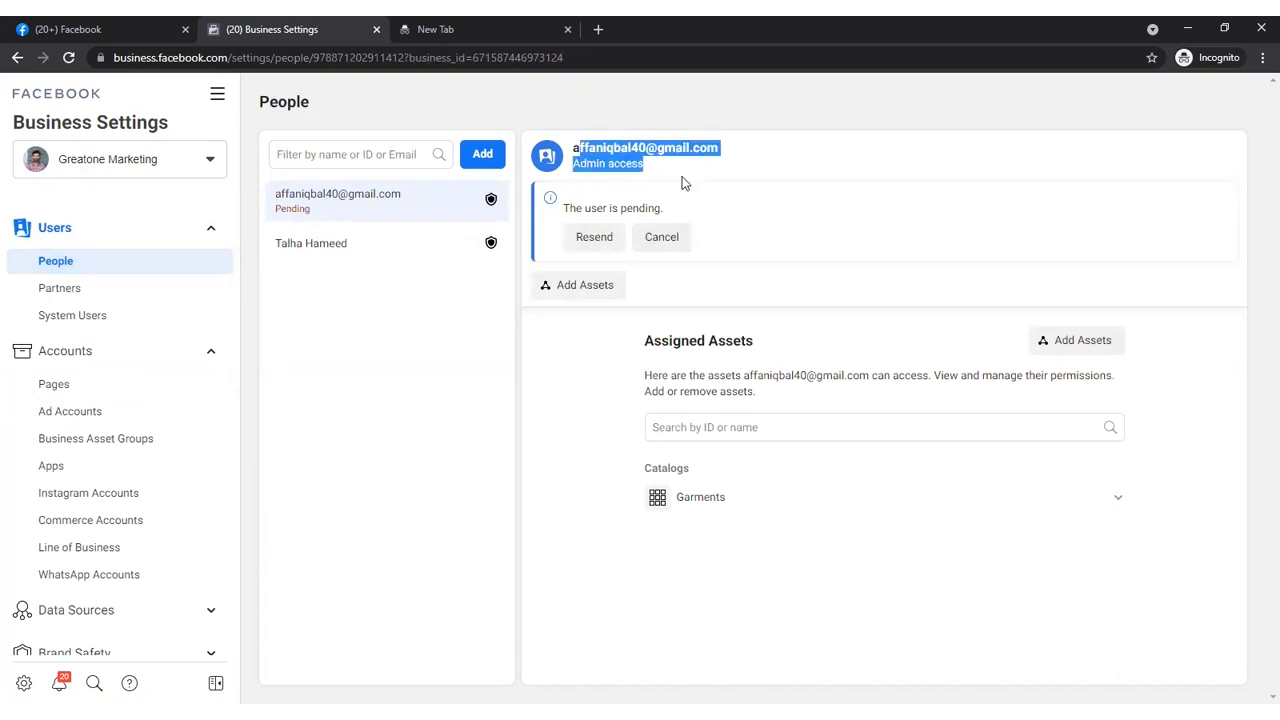
left_click(686, 181)
left_click(441, 32)
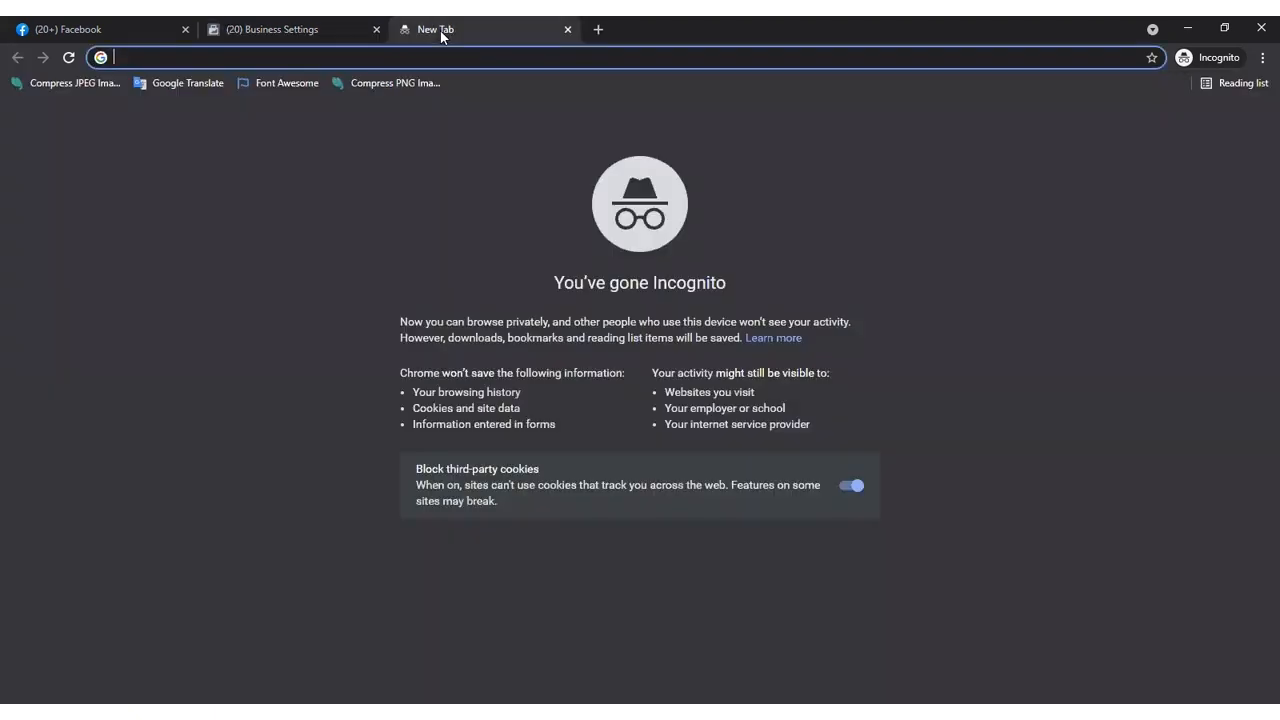
left_click(330, 24)
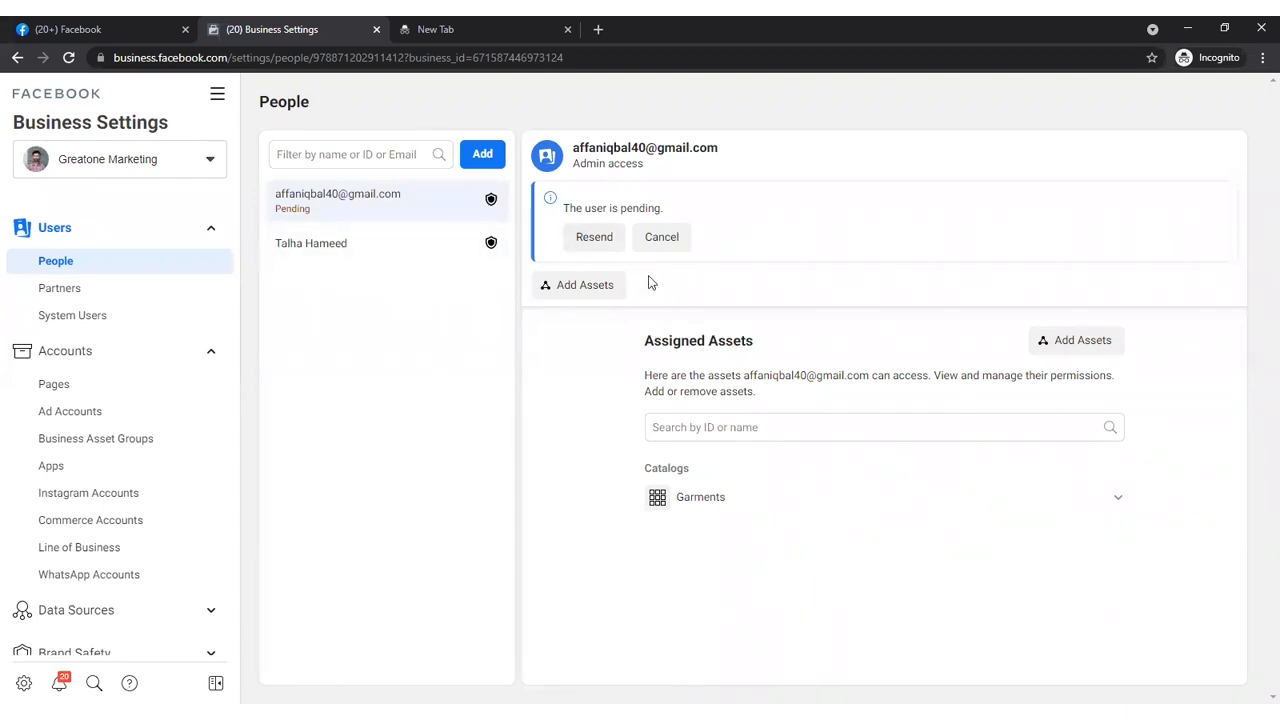
- Assign the Humble Show classic page to the pending invitee with full-control Manage Page permission and save the changes
left_click(582, 292)
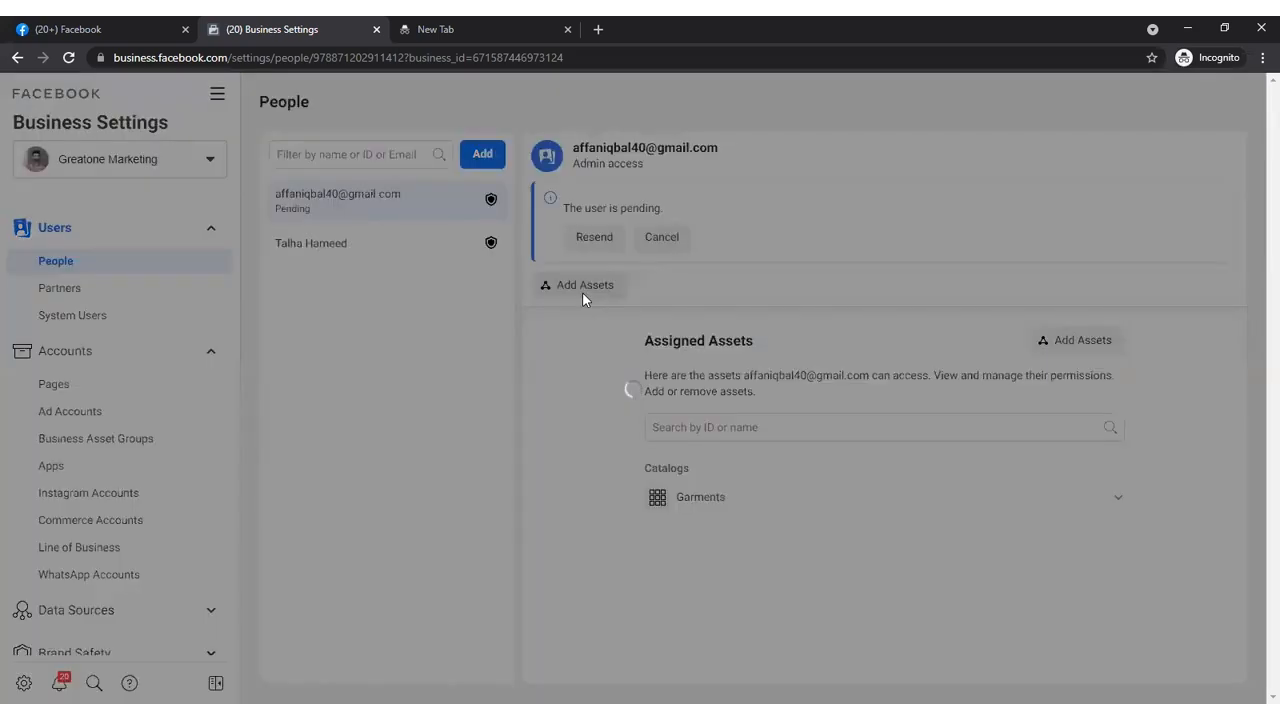
left_click(331, 297)
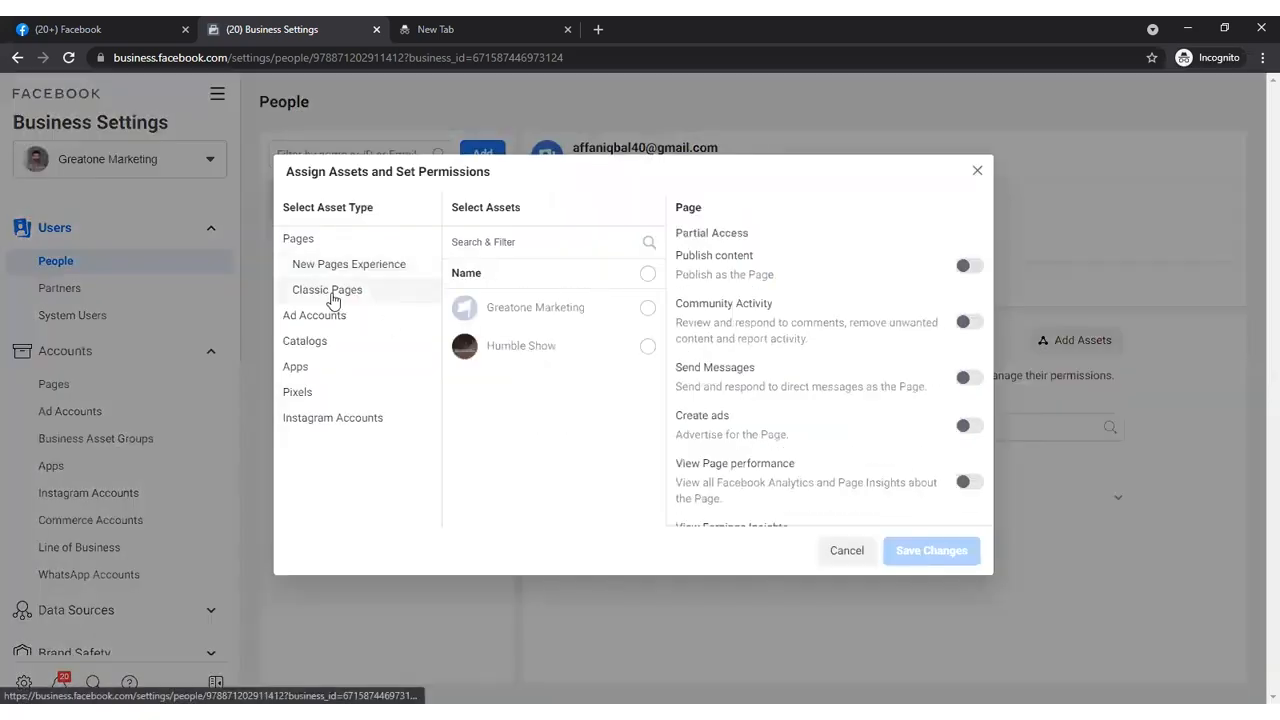
left_click(645, 345)
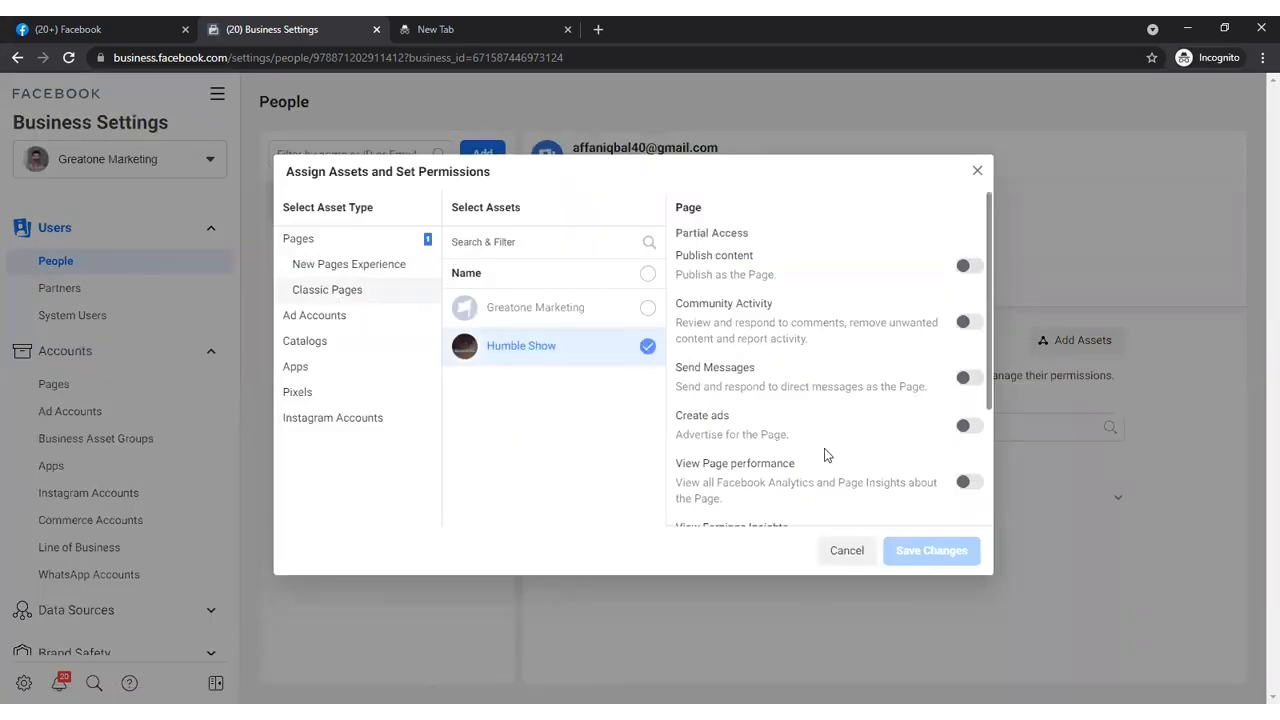
scroll(968, 430, "down", 2)
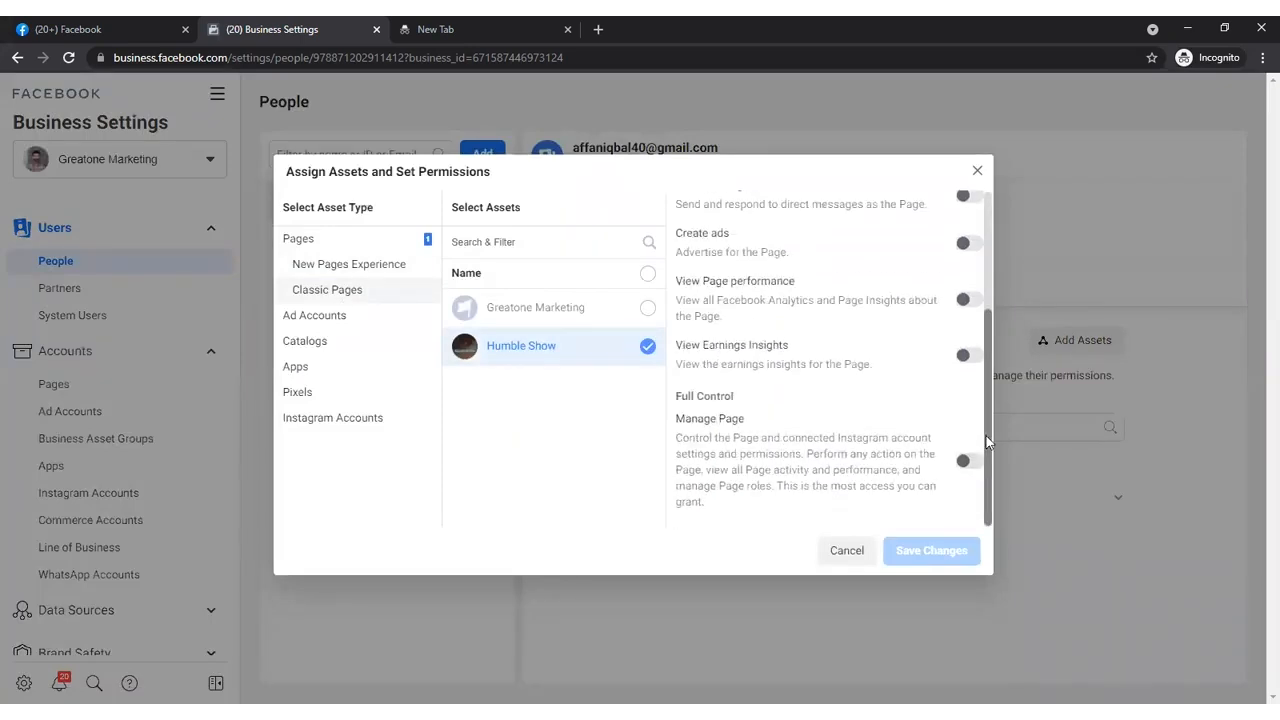
left_click(970, 461)
left_click(949, 550)
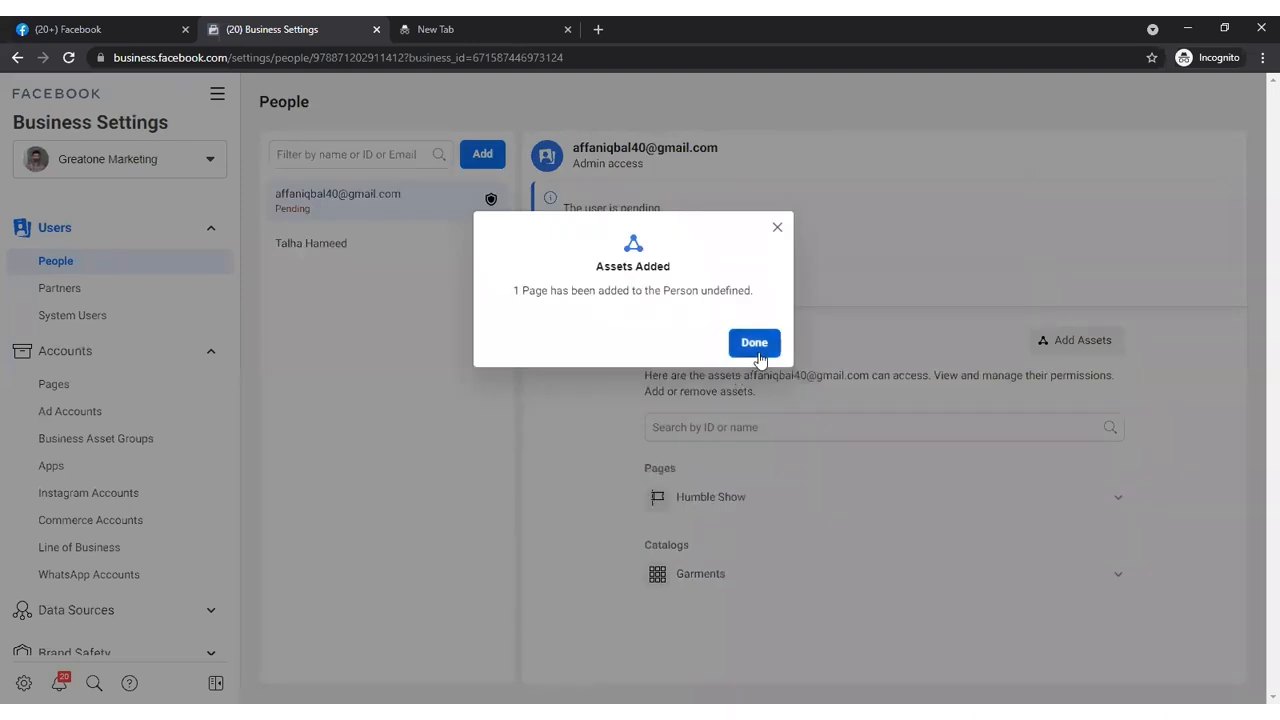
left_click(757, 348)
- Assign the ABC pixel to the pending invitee with full-control Manage Pixel permission and save the changes
left_click(1050, 342)
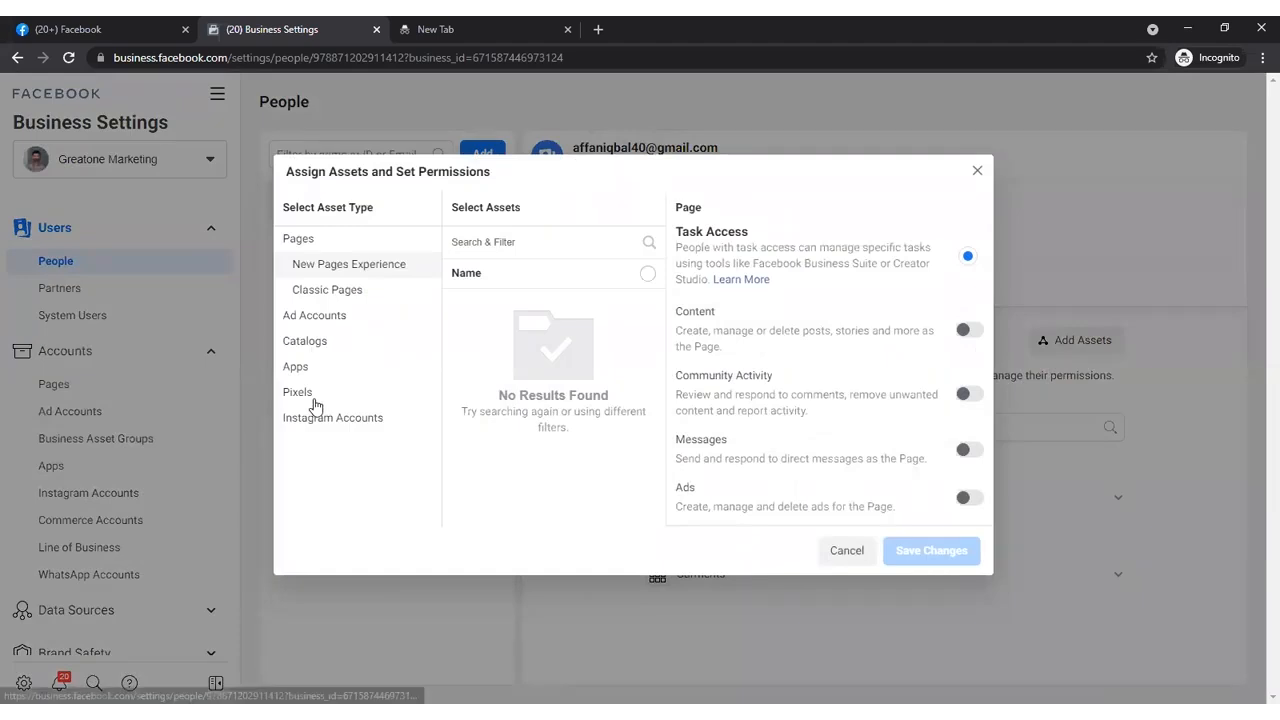
left_click(300, 392)
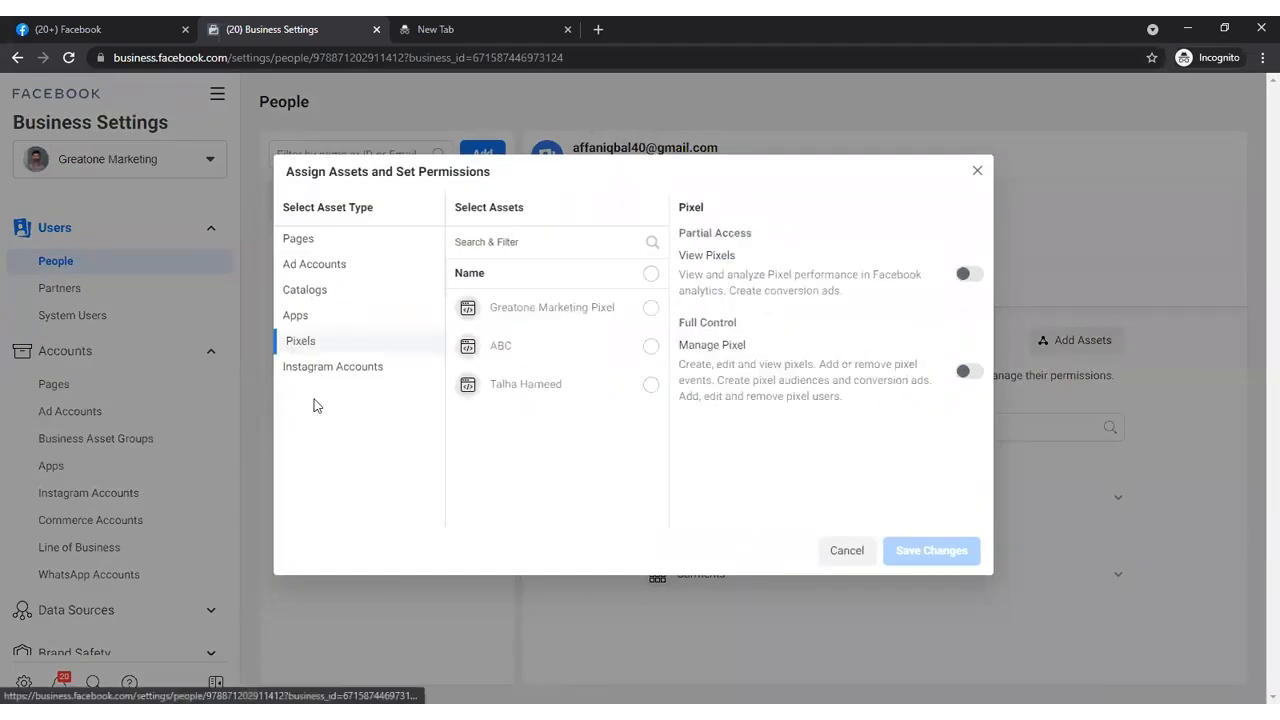
left_click(648, 346)
left_click(965, 374)
left_click(936, 556)
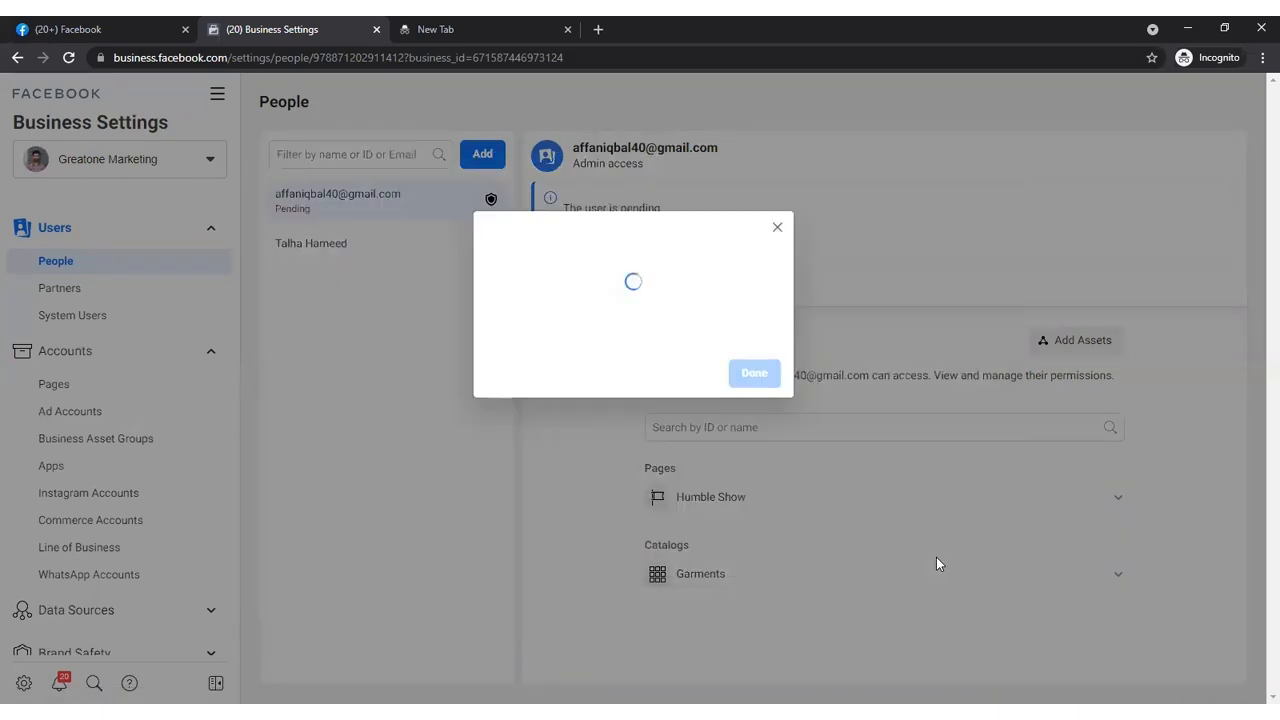
left_click(764, 345)
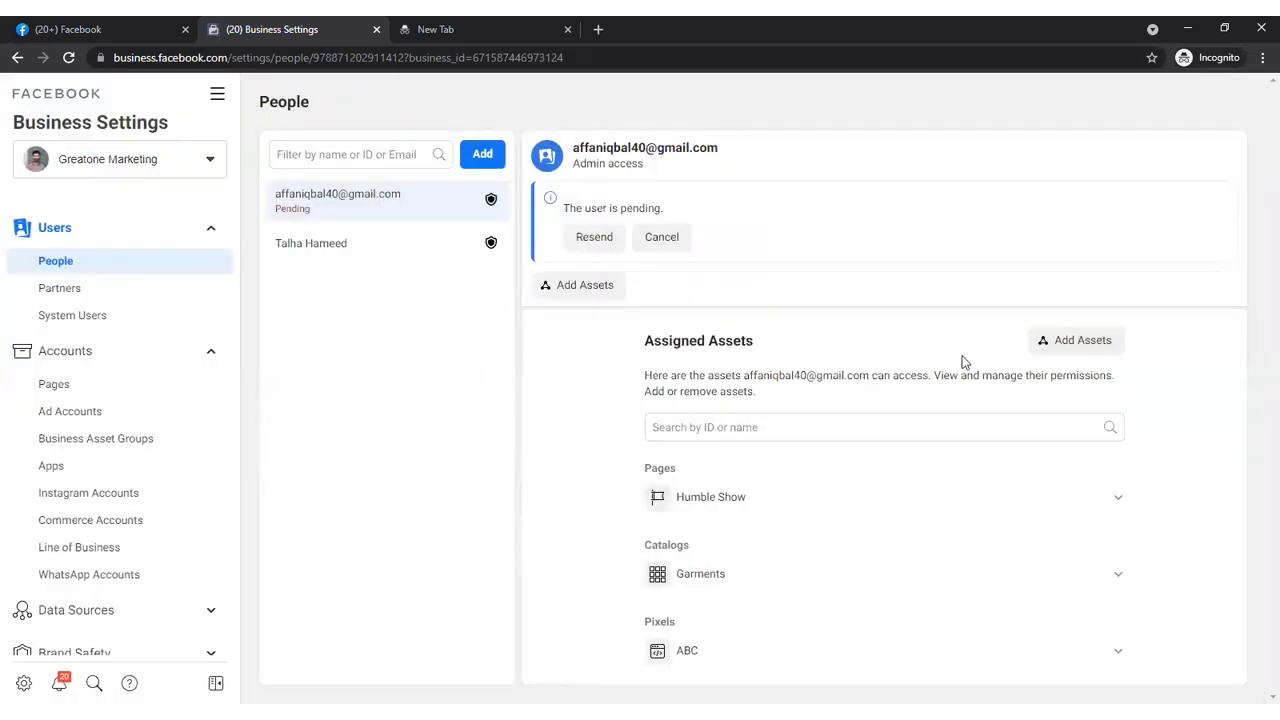
- Look through the catalogs and Instagram accounts available for assignment and review the invitee's assigned assets
left_click(1097, 352)
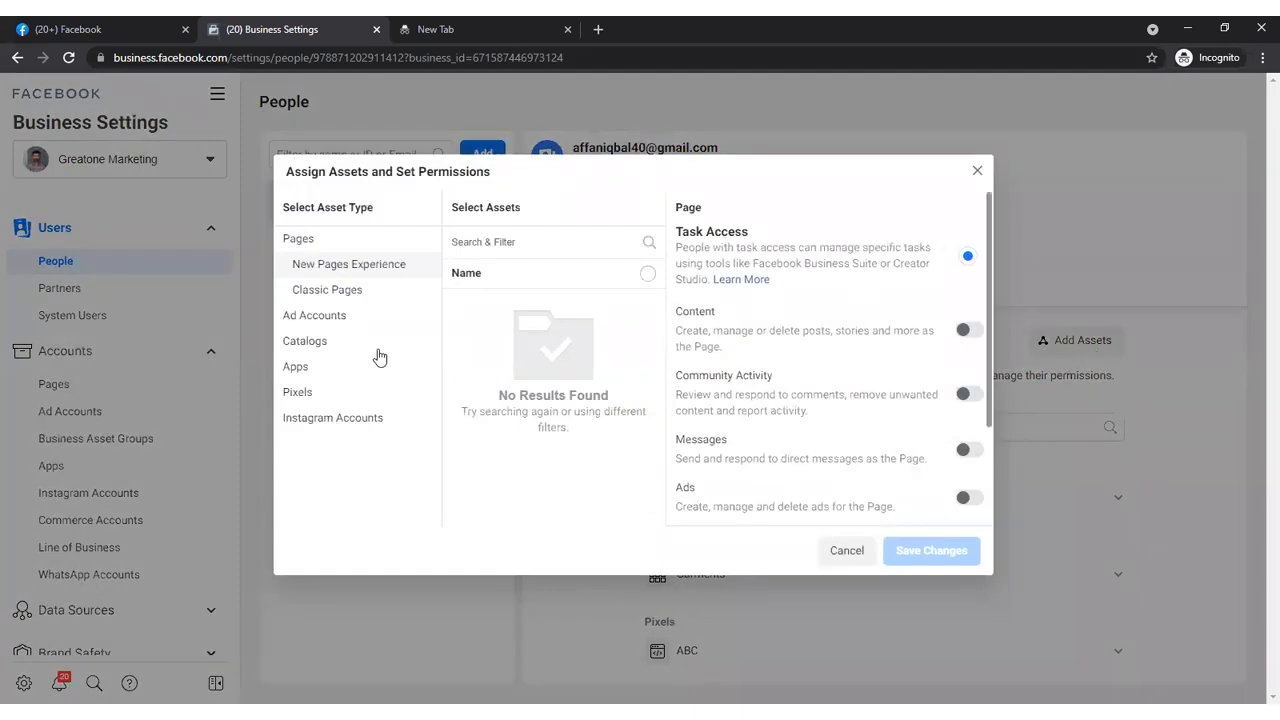
left_click(338, 335)
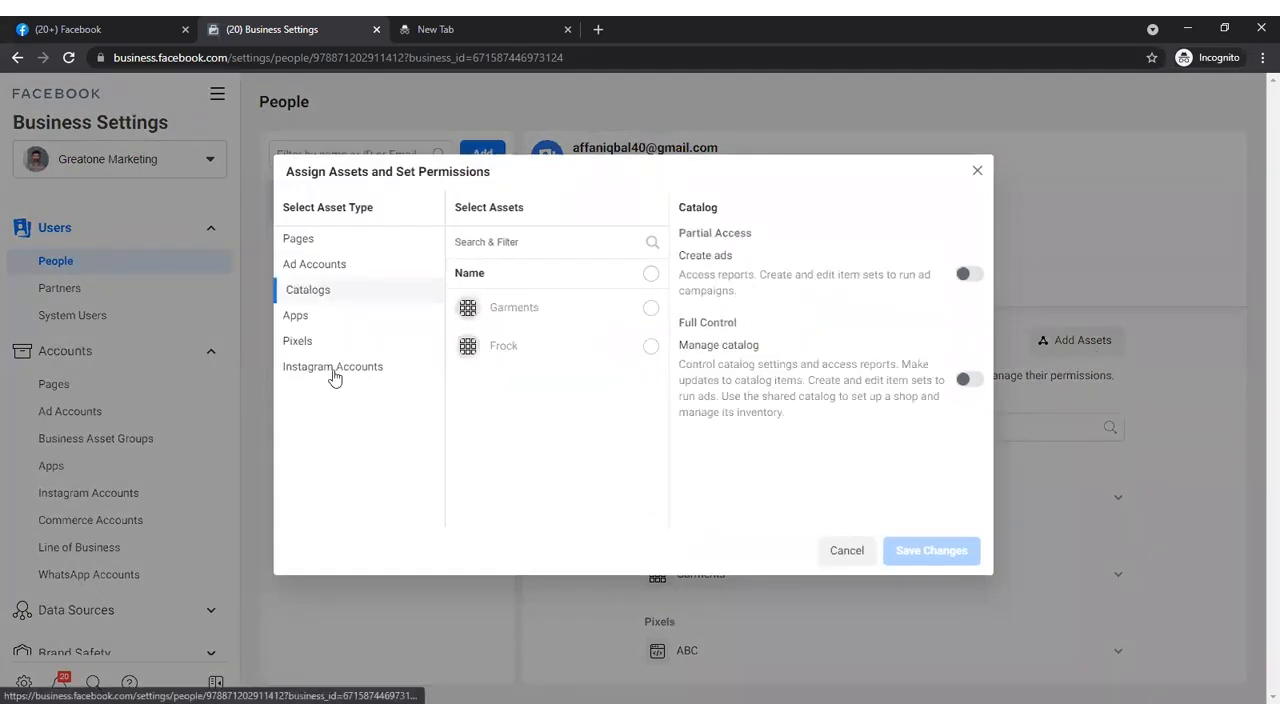
left_click(334, 368)
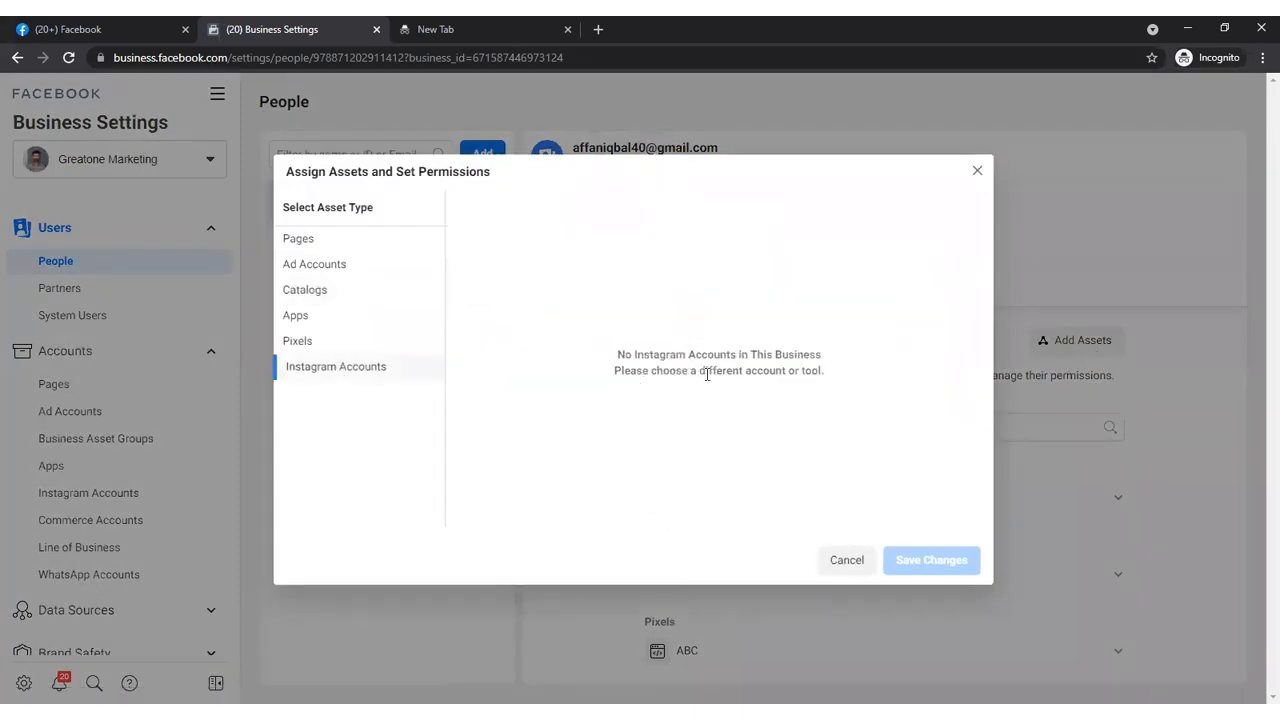
left_click(979, 171)
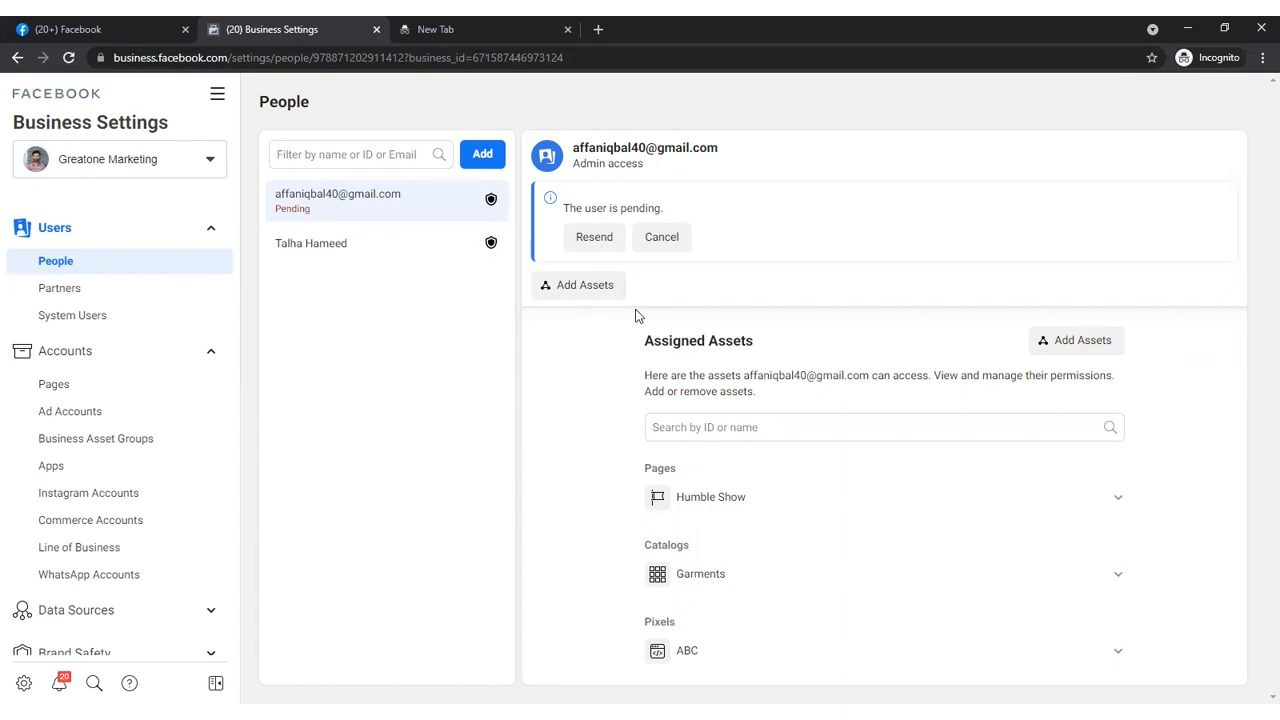
mouse_move(845, 515)
mouse_move(685, 640)
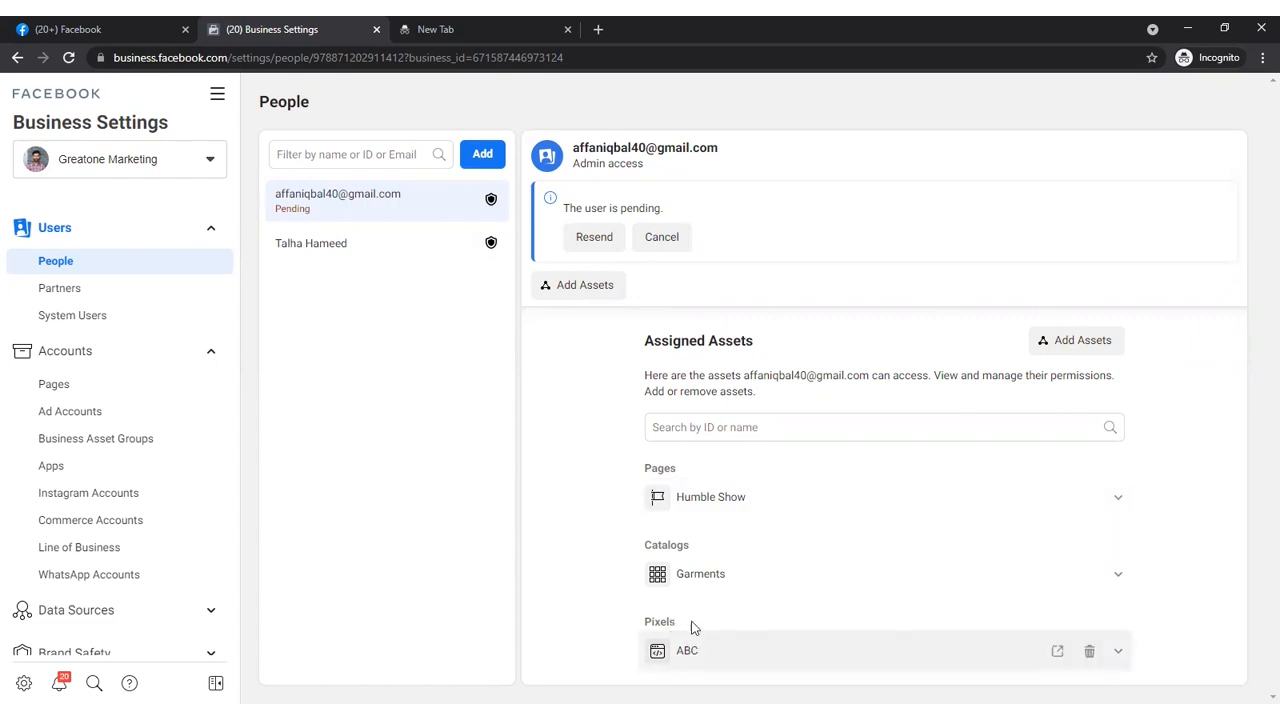
mouse_move(716, 575)
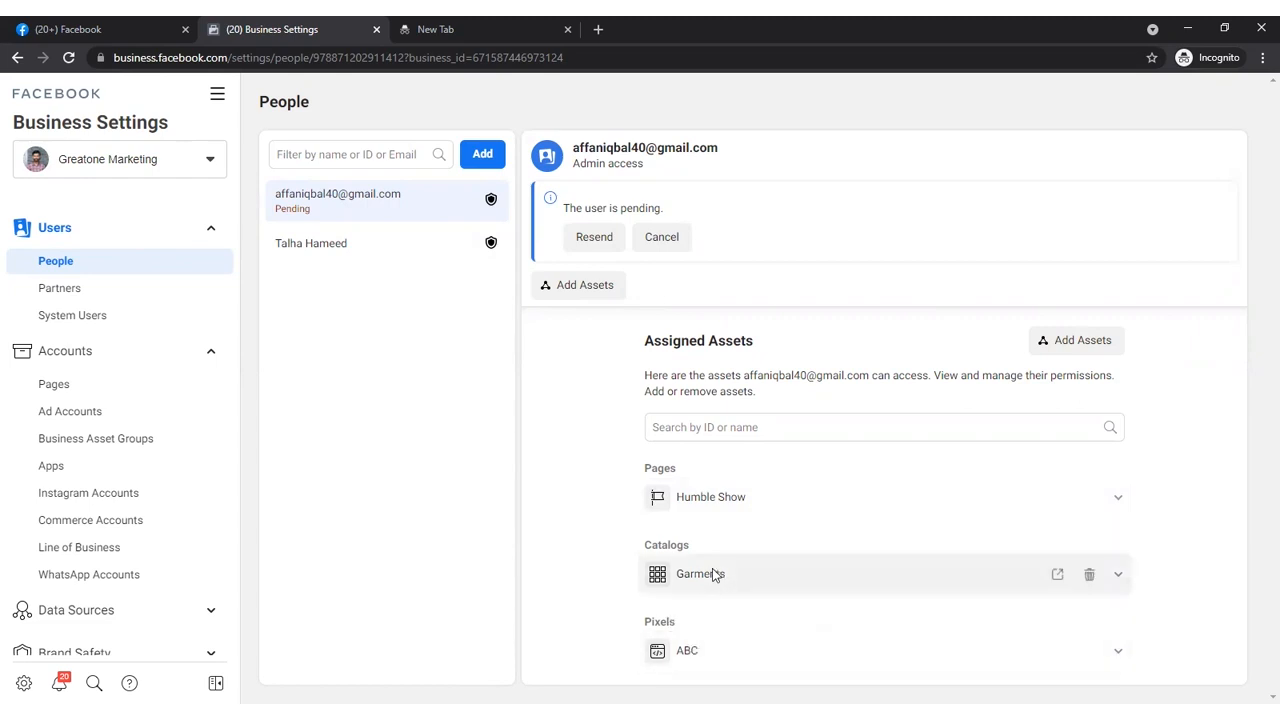
- Add the pending invitee to the Greatone Marketing ad account with full-control Manage Ad Account permission
left_click(85, 425)
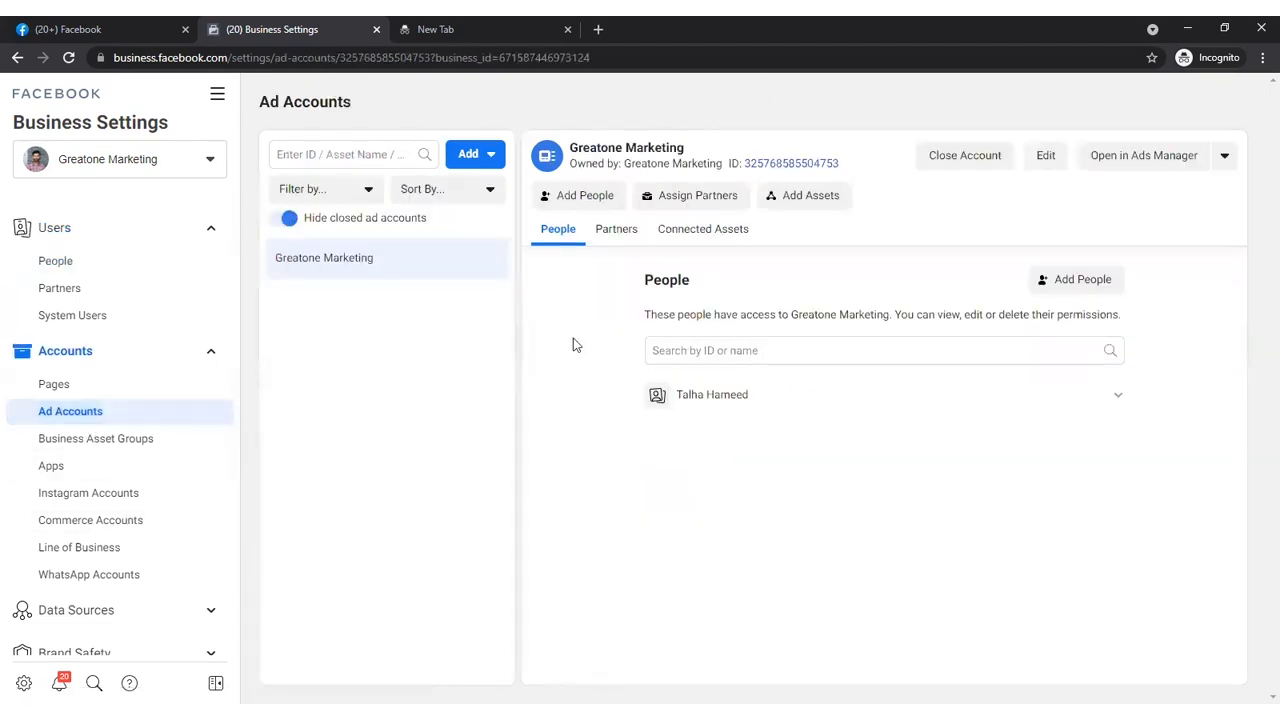
left_click(603, 200)
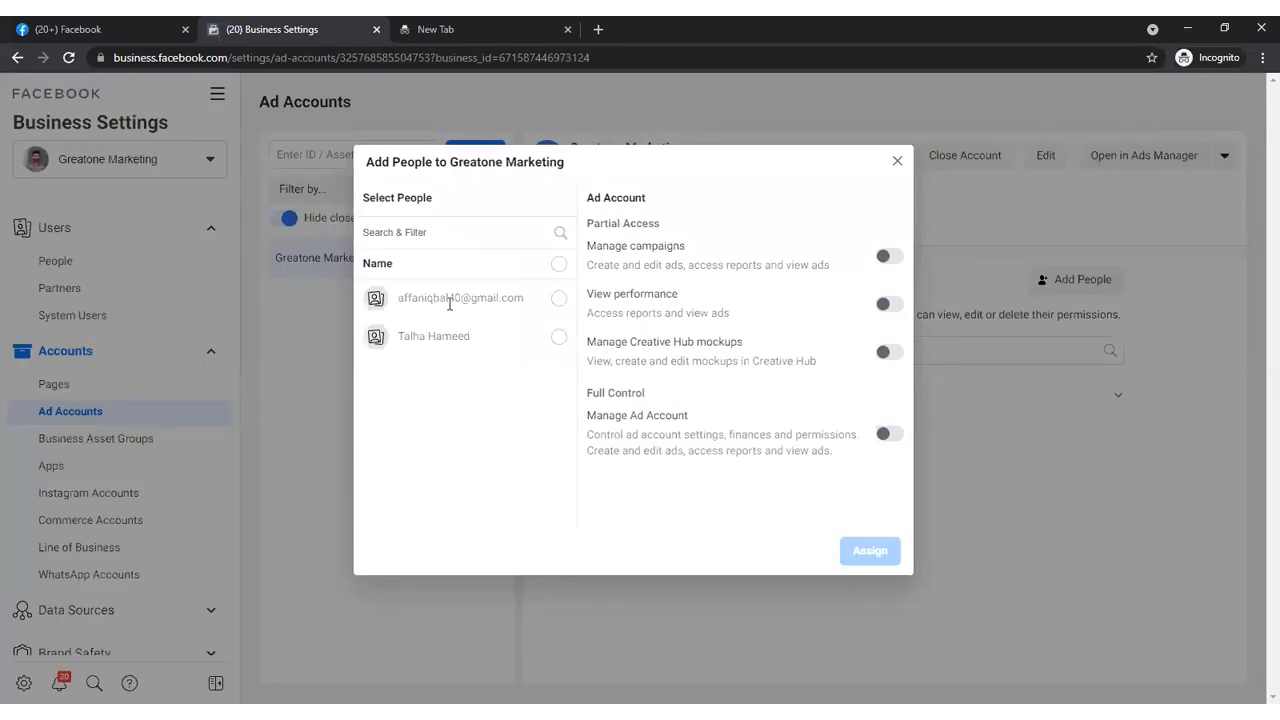
left_click(559, 298)
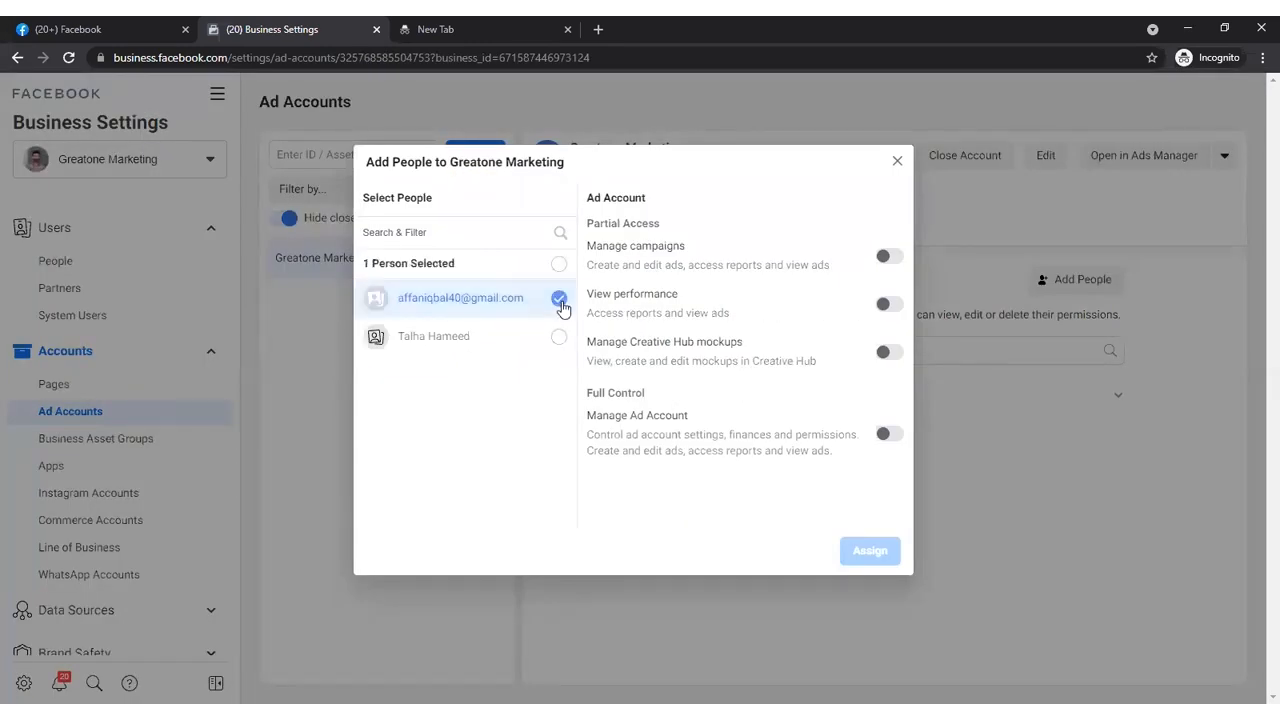
left_click(890, 435)
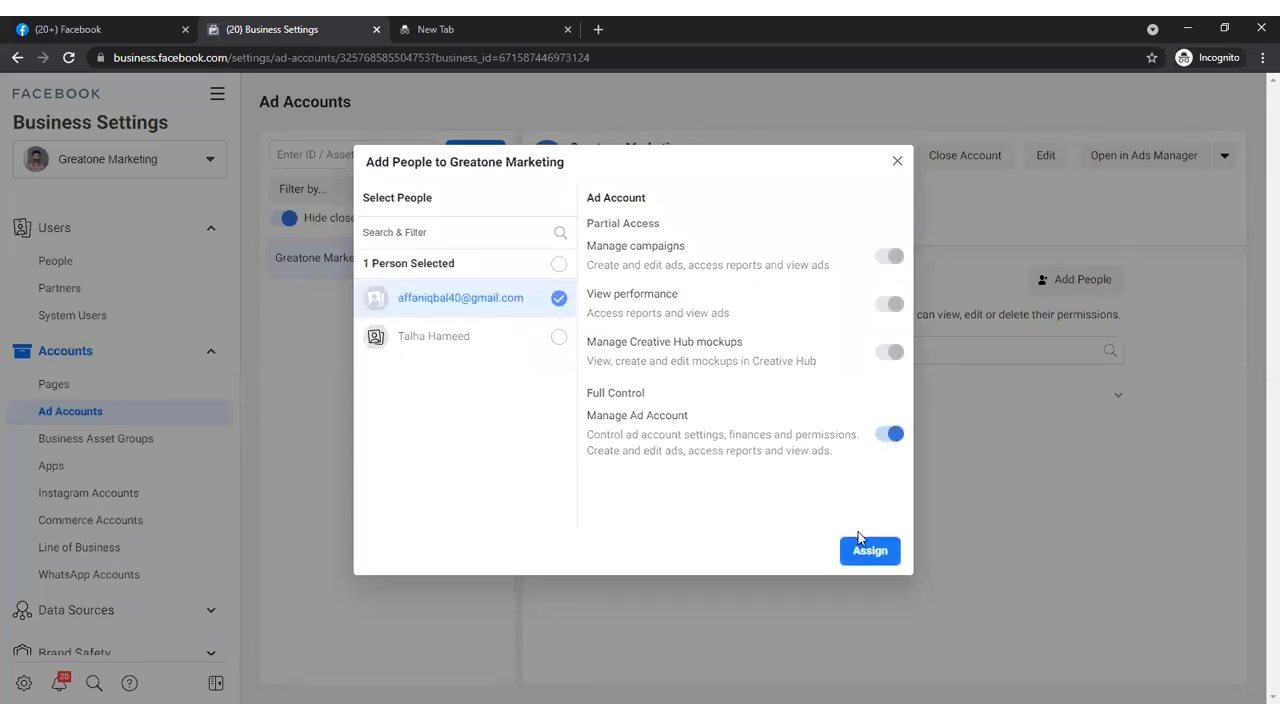
left_click(868, 551)
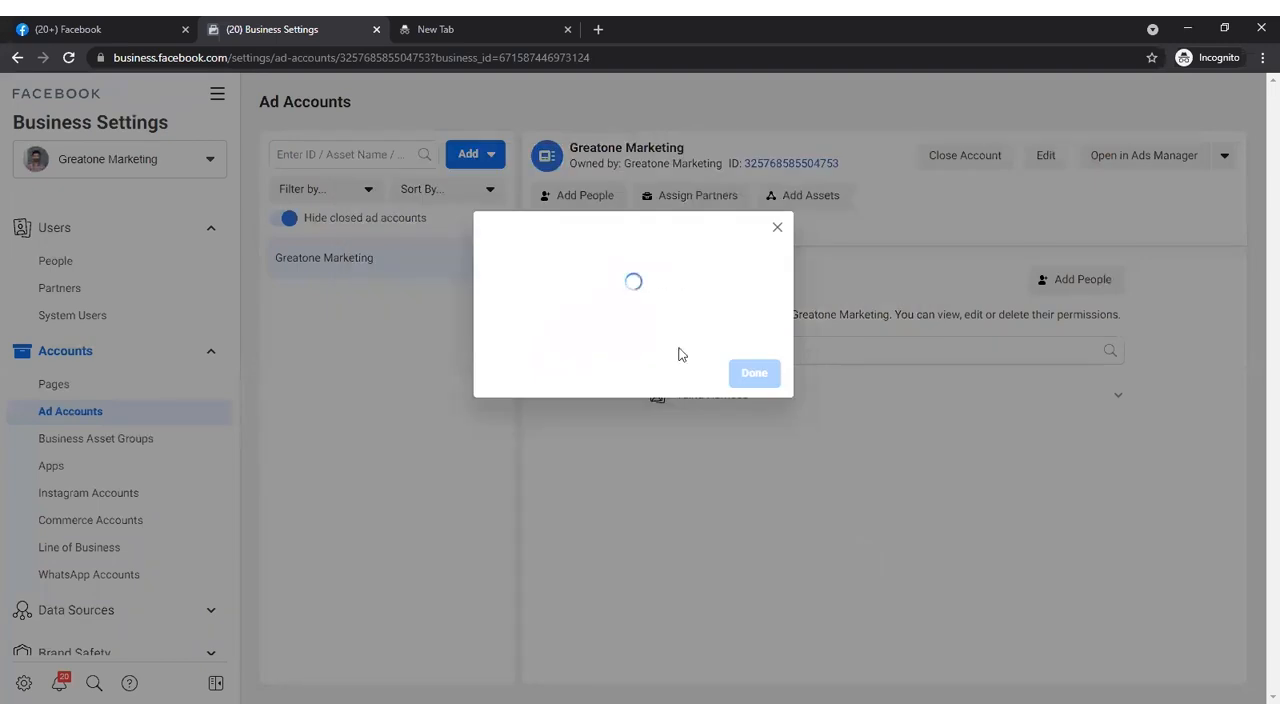
left_click(762, 375)
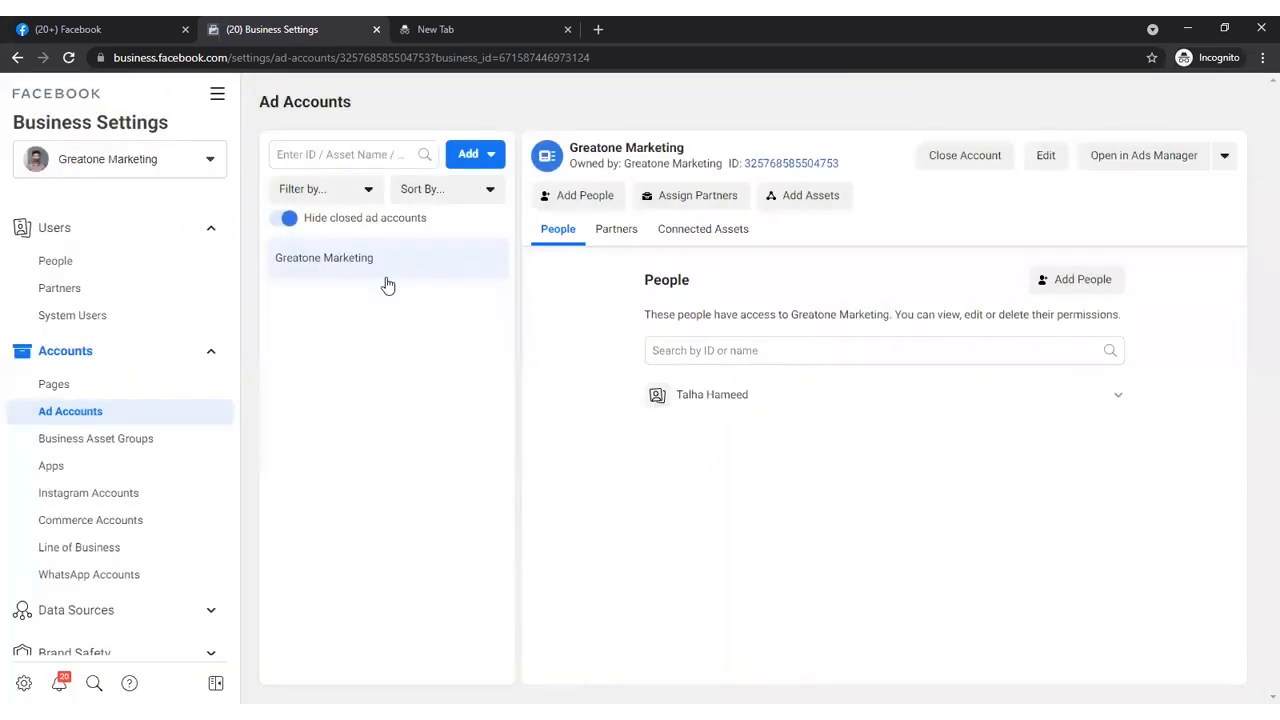
- Review the assets assigned to the pending invitee and to the other admin in the people list
left_click(106, 262)
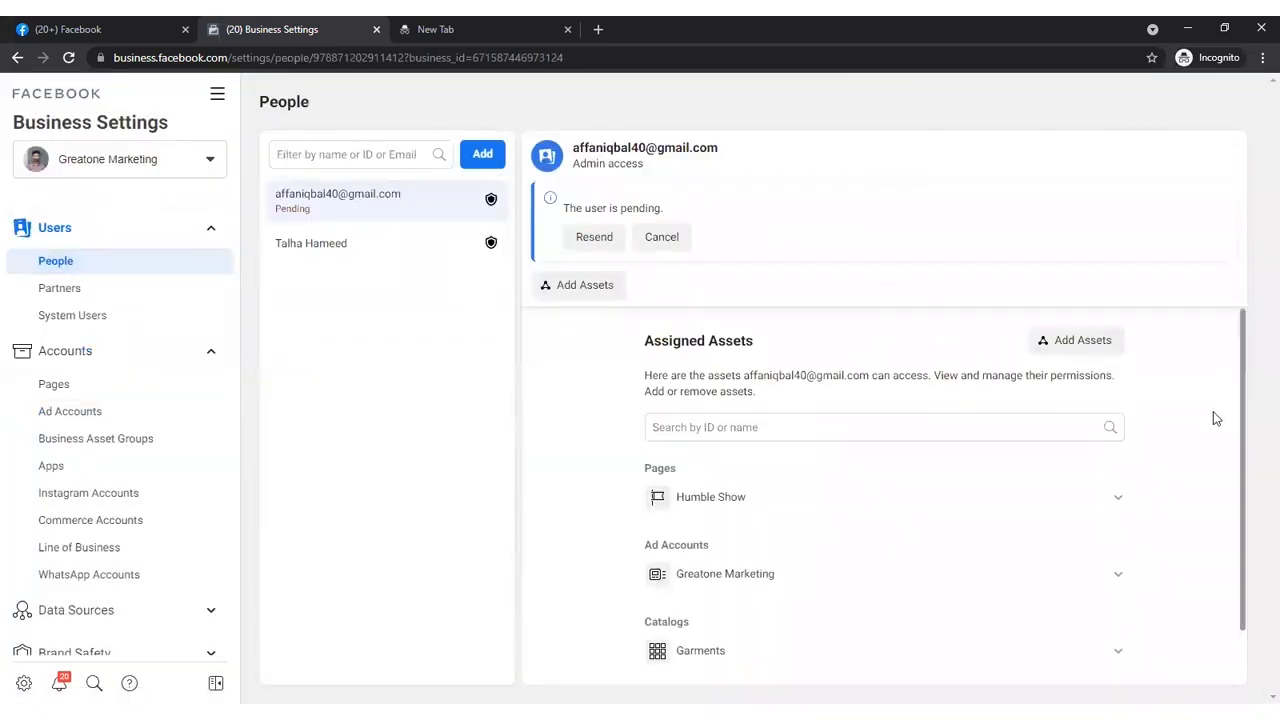
scroll(1240, 560, "down", 1)
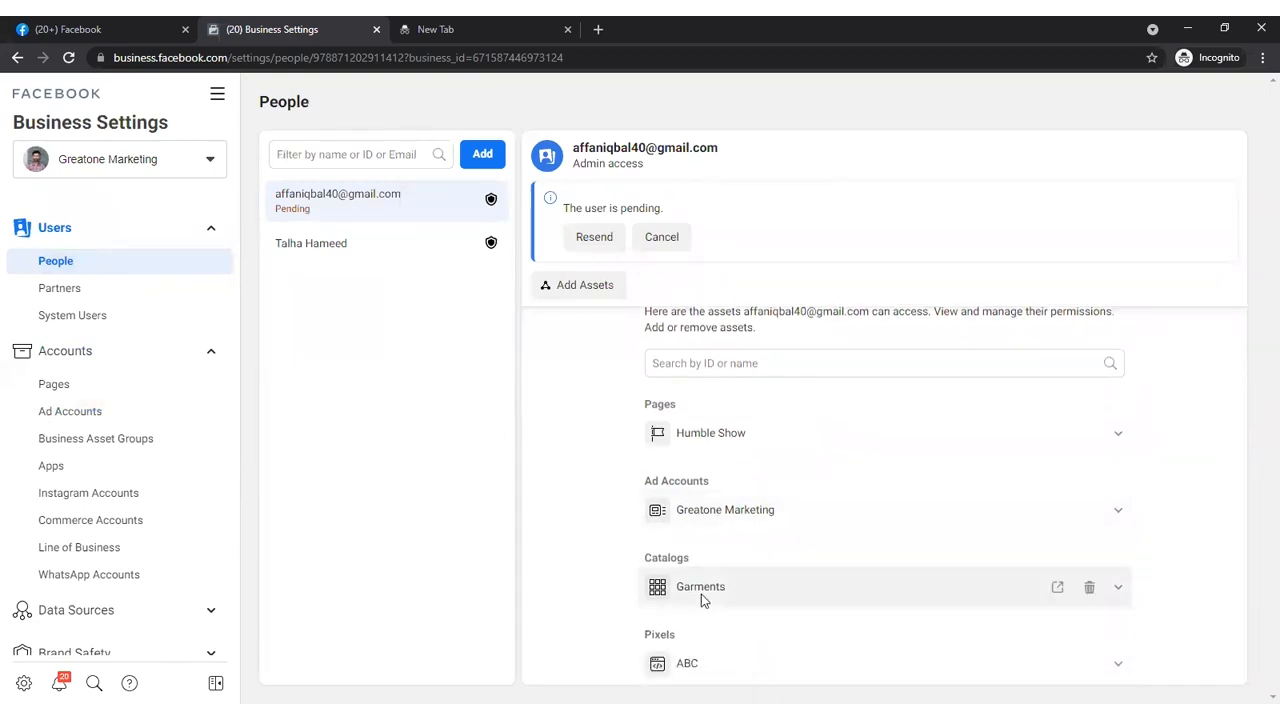
left_click(370, 251)
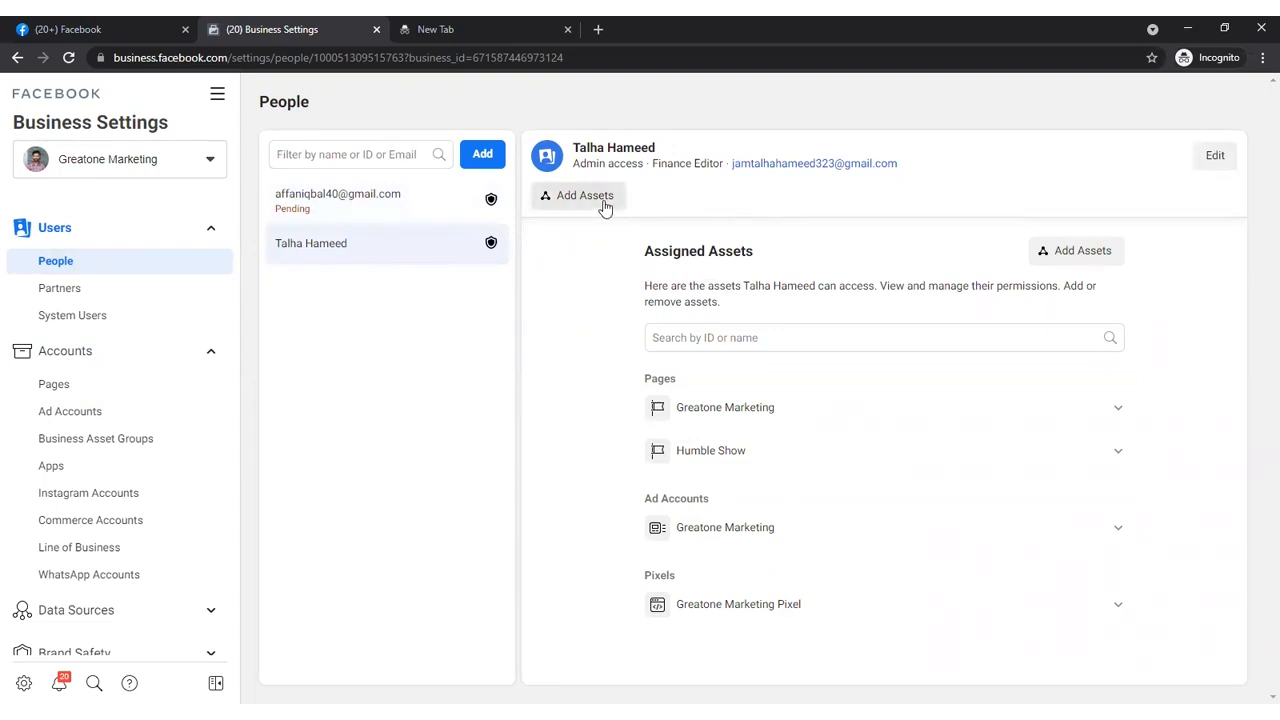
- Remove the Humble Show page from the pending invitee's assigned assets and cancel the invitation to join Greatone Marketing
left_click(375, 203)
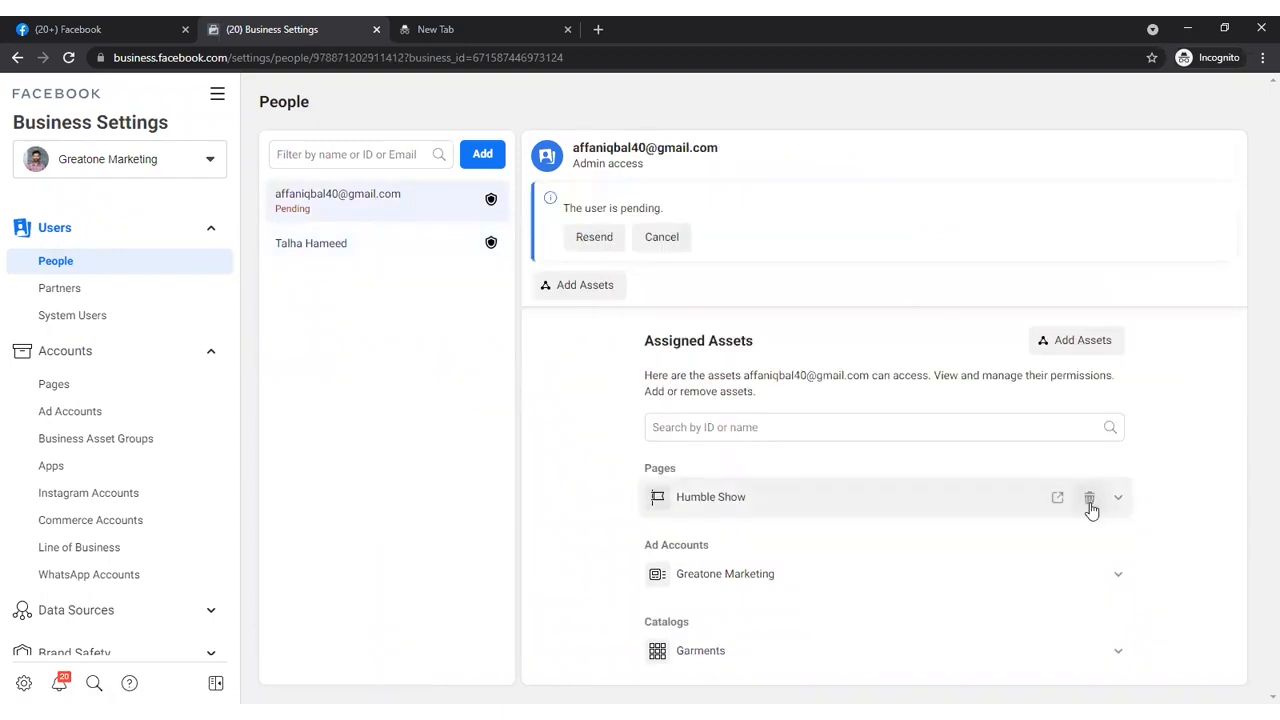
left_click(1088, 500)
left_click(1022, 497)
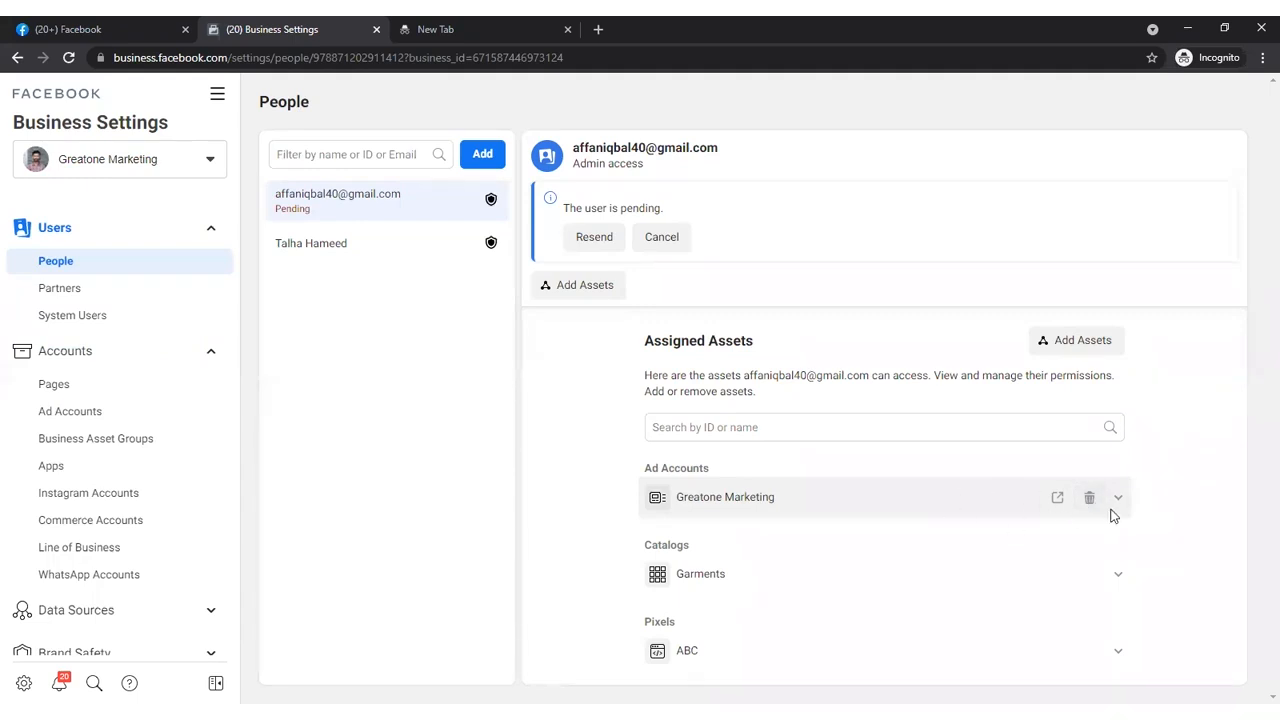
left_click(662, 240)
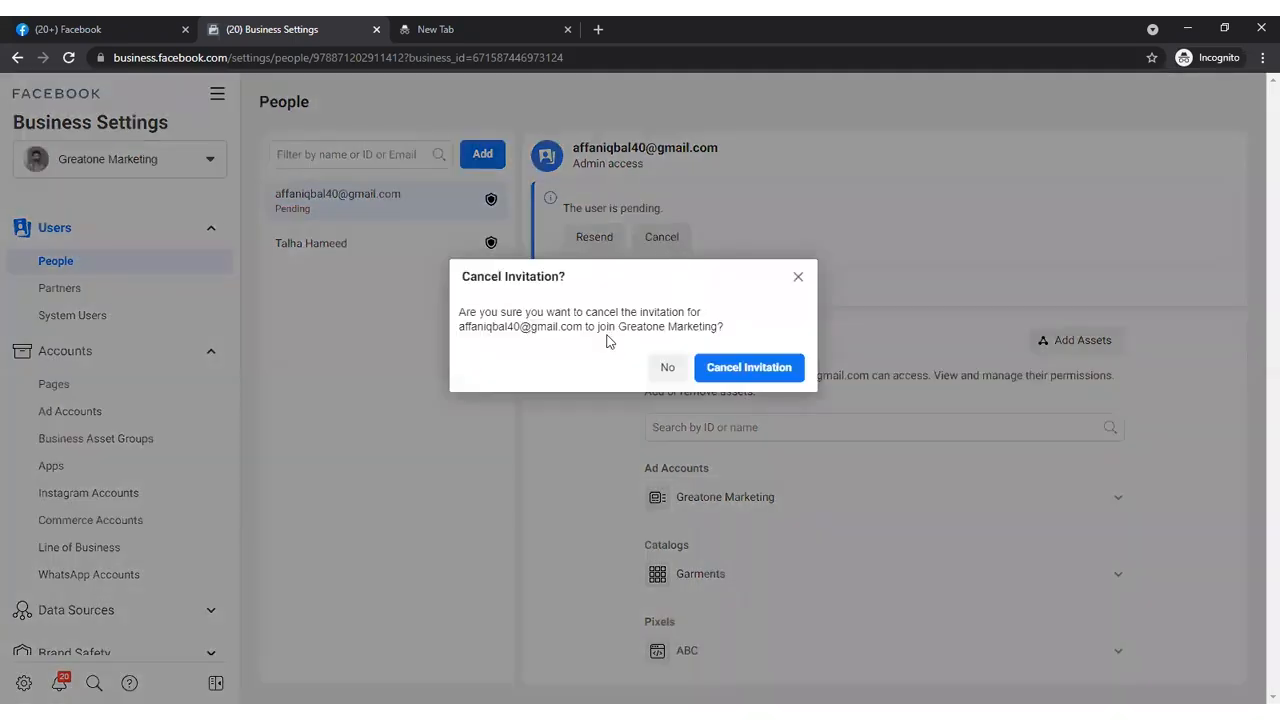
double_click(753, 368)
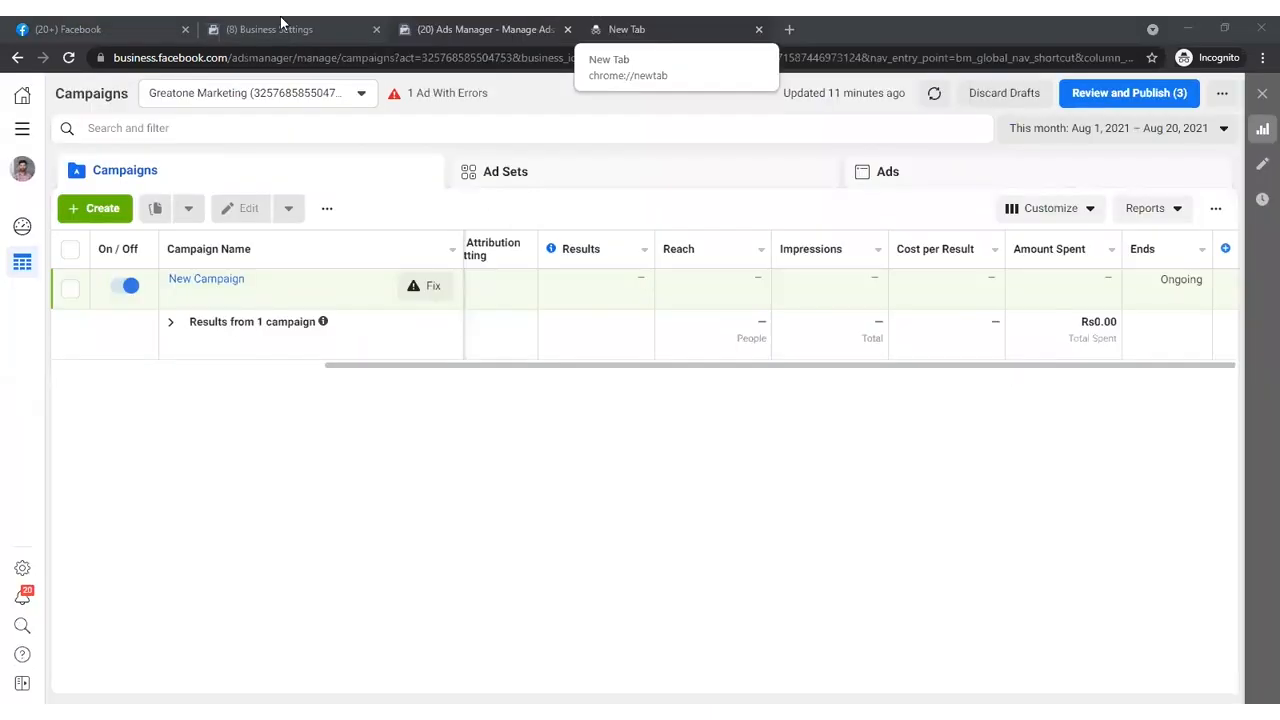
- Add the existing Humble Show page to the pages of the Dankash US business
left_click(280, 18)
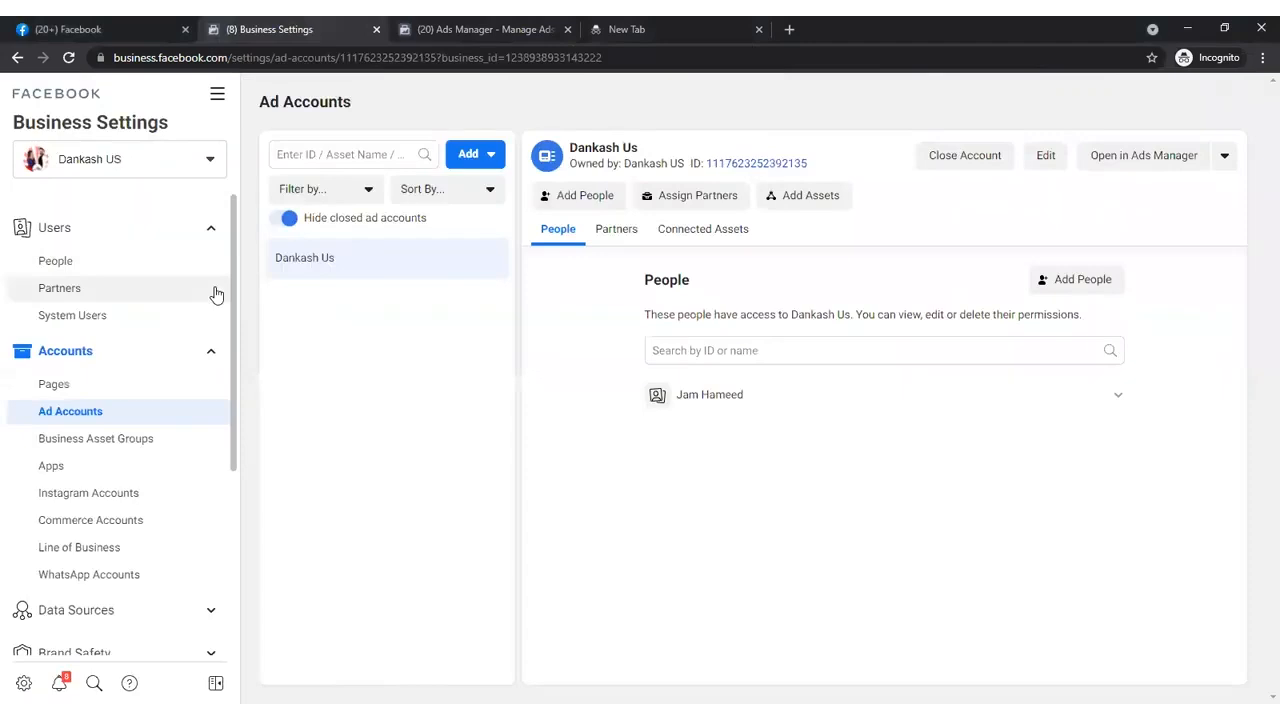
left_click(132, 392)
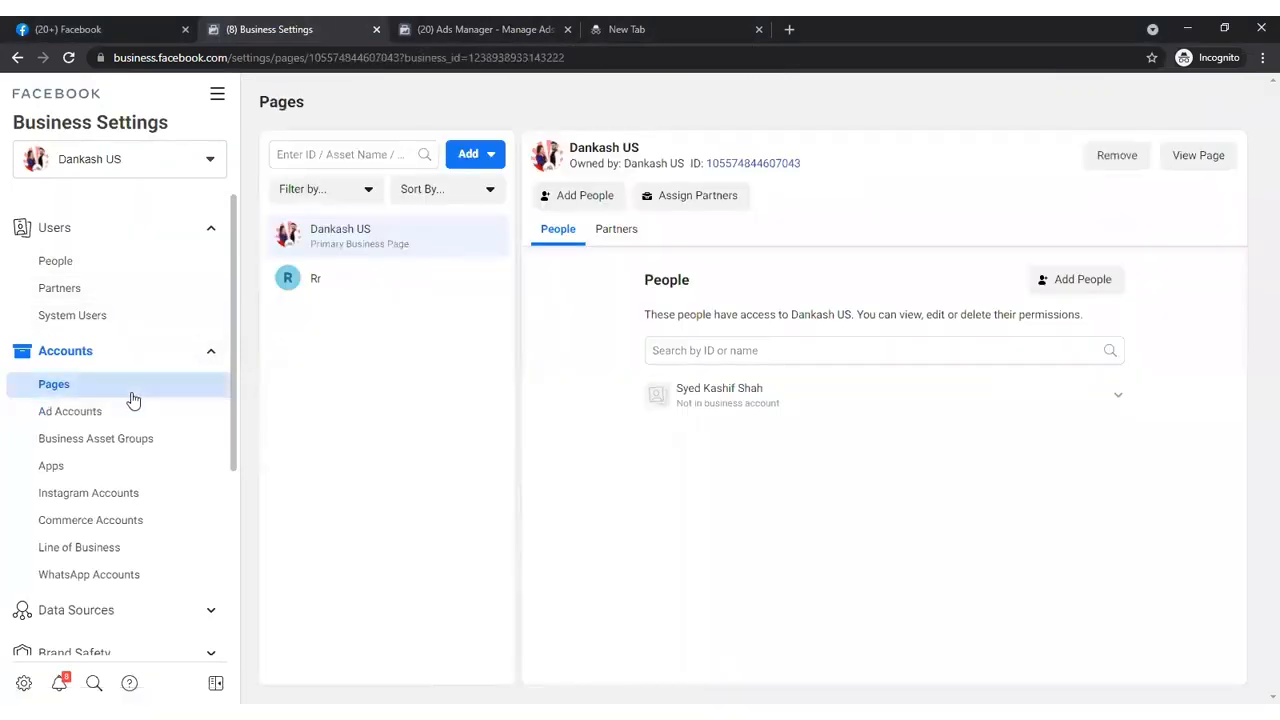
left_click(470, 153)
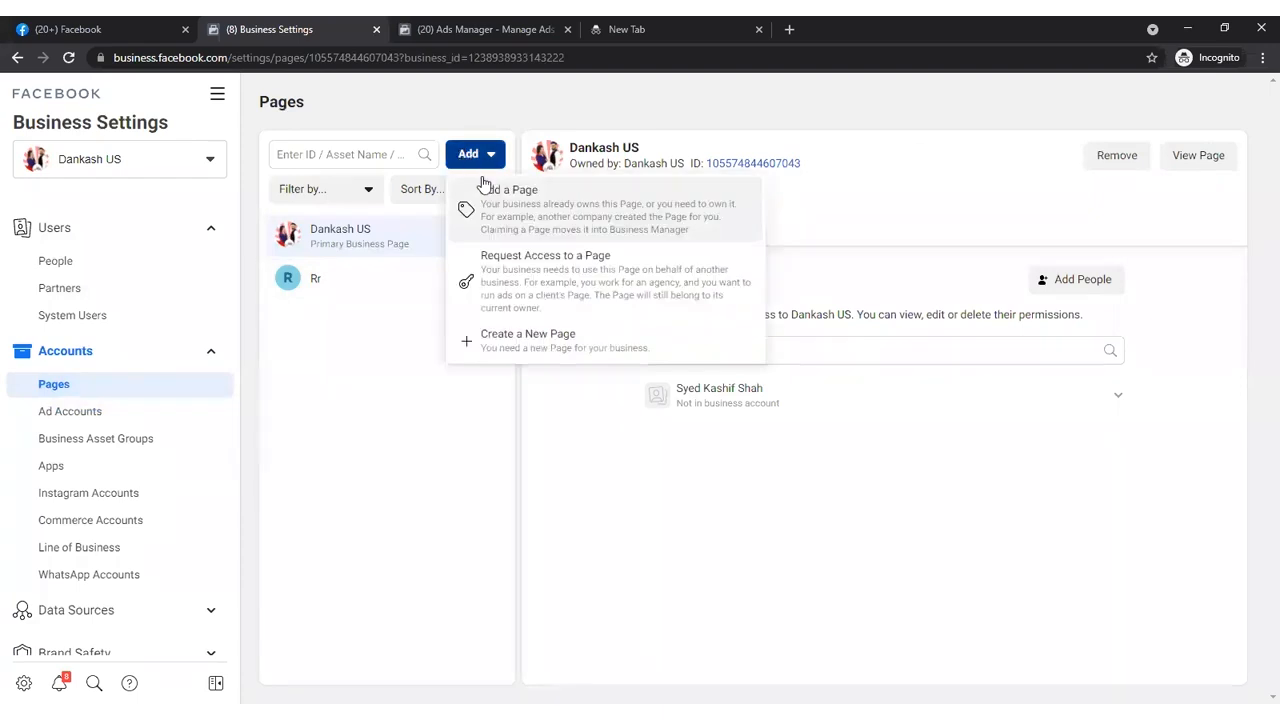
left_click(527, 219)
left_click(509, 347)
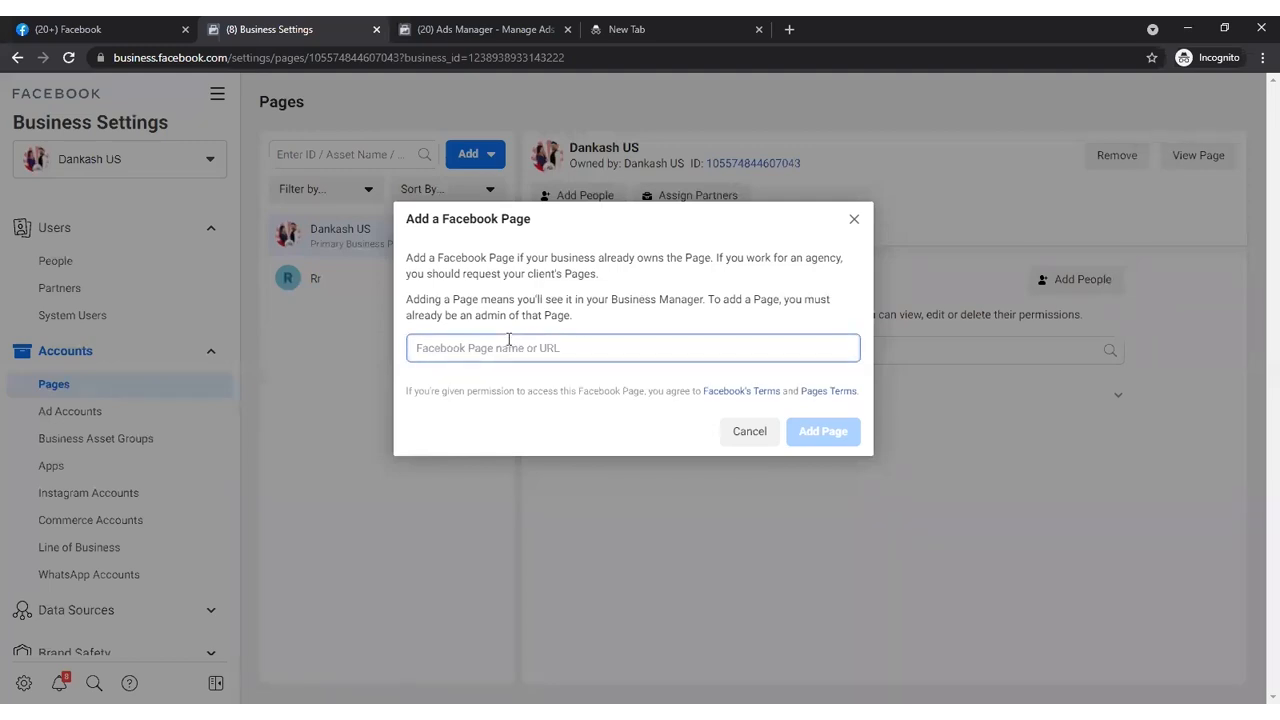
type("hu")
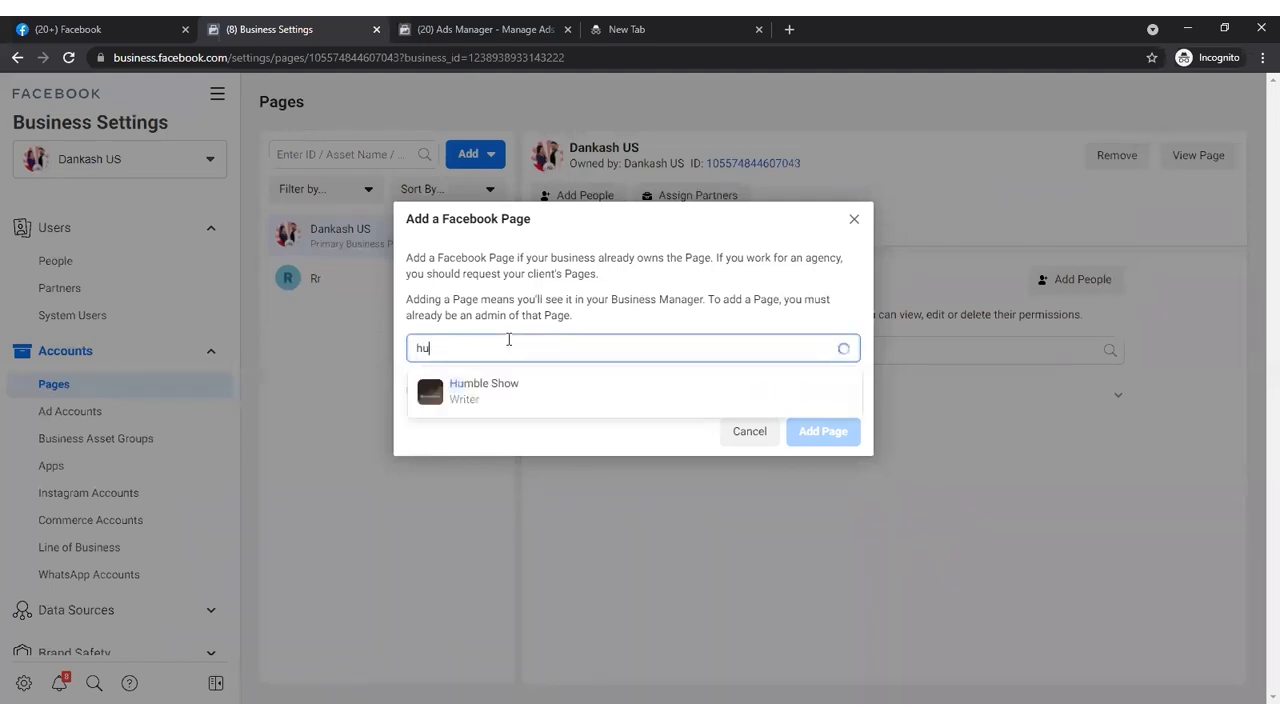
left_click(497, 385)
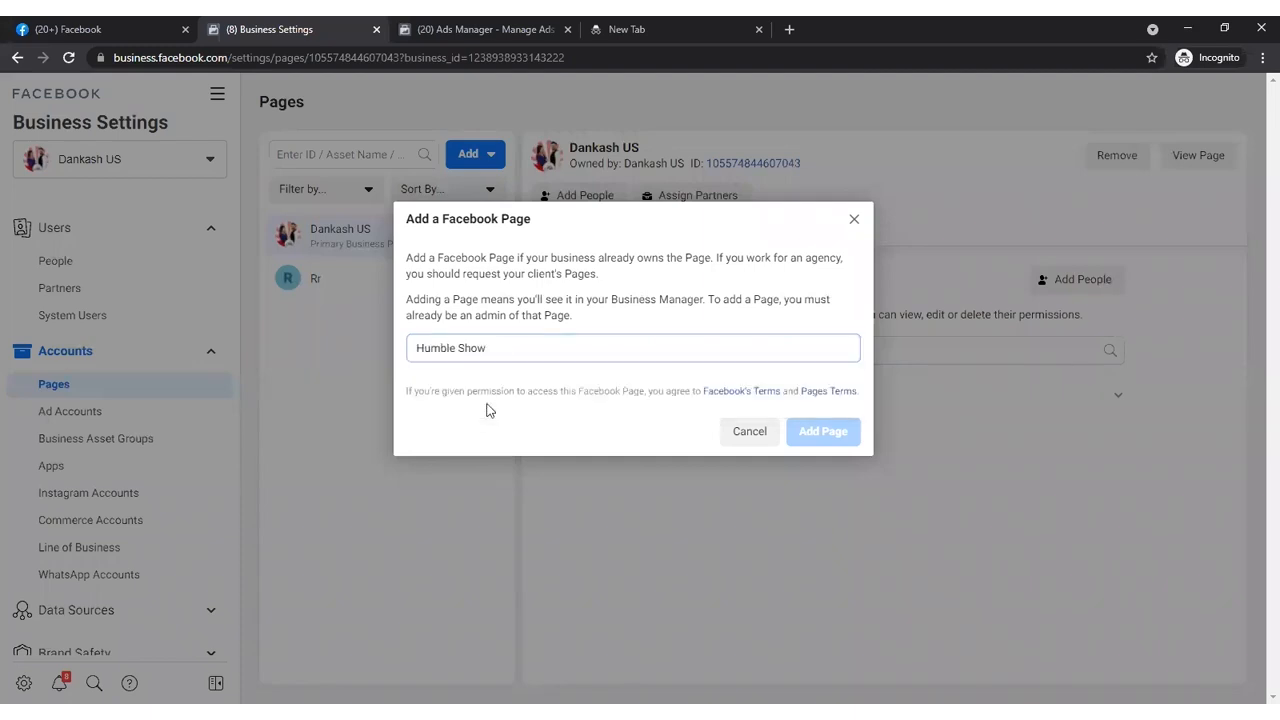
left_click(820, 496)
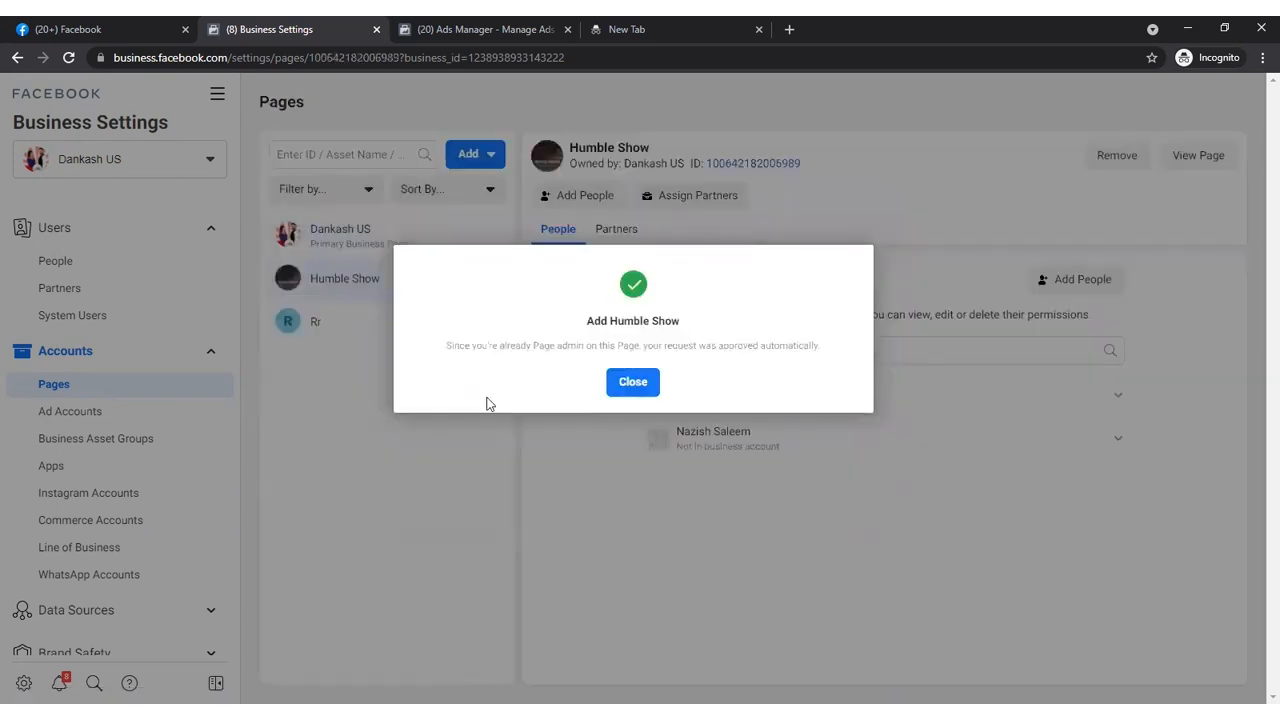
left_click(633, 382)
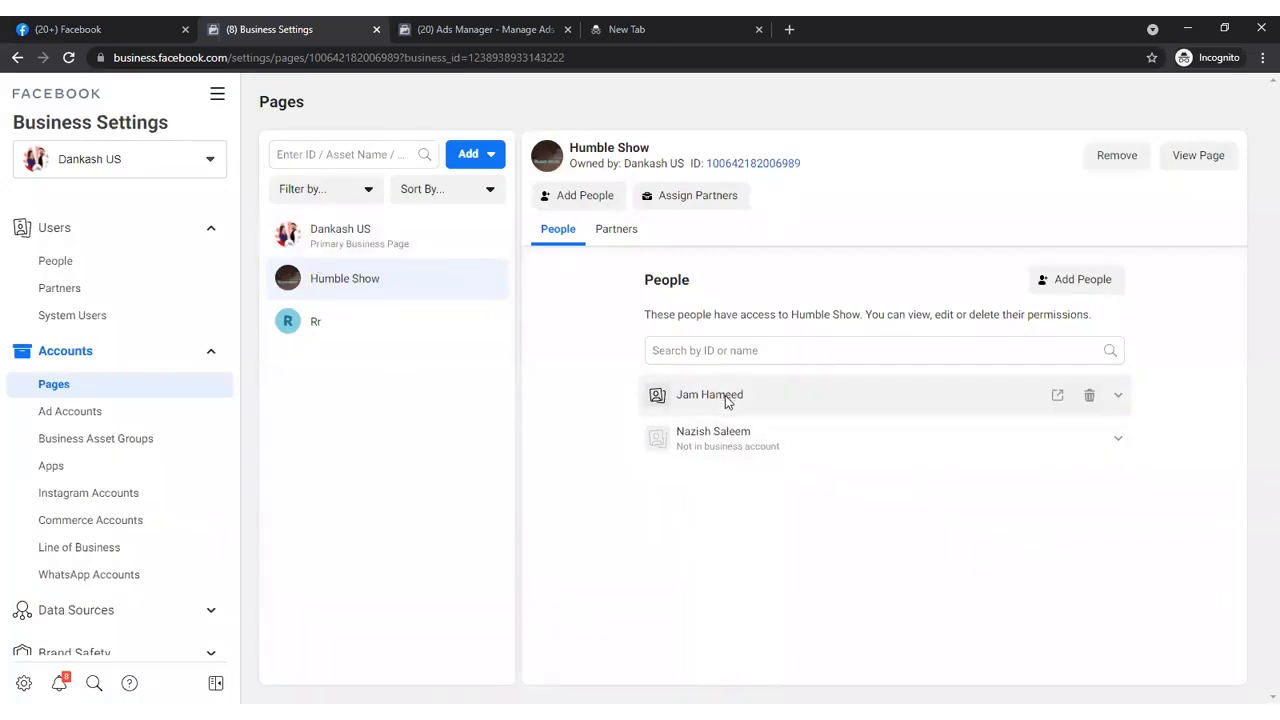
- Look at the people and partial-access permissions offered for the Humble Show page without assigning anyone
left_click(547, 198)
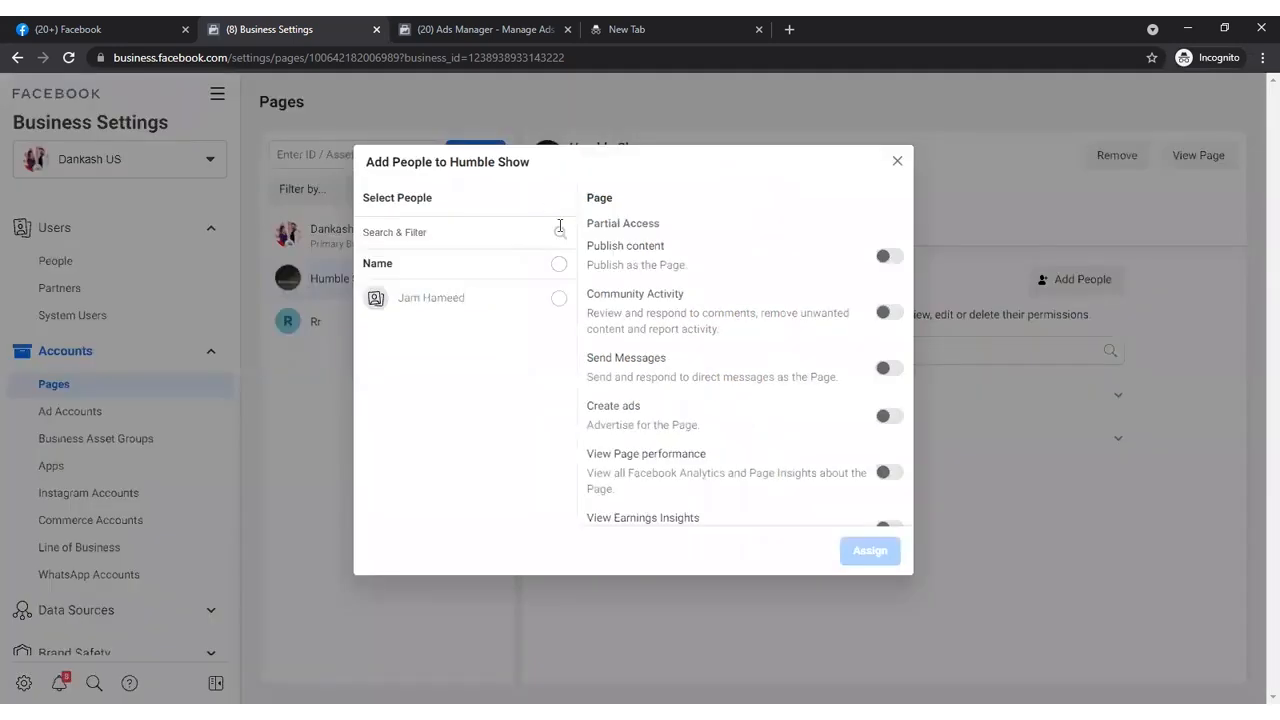
left_click(558, 300)
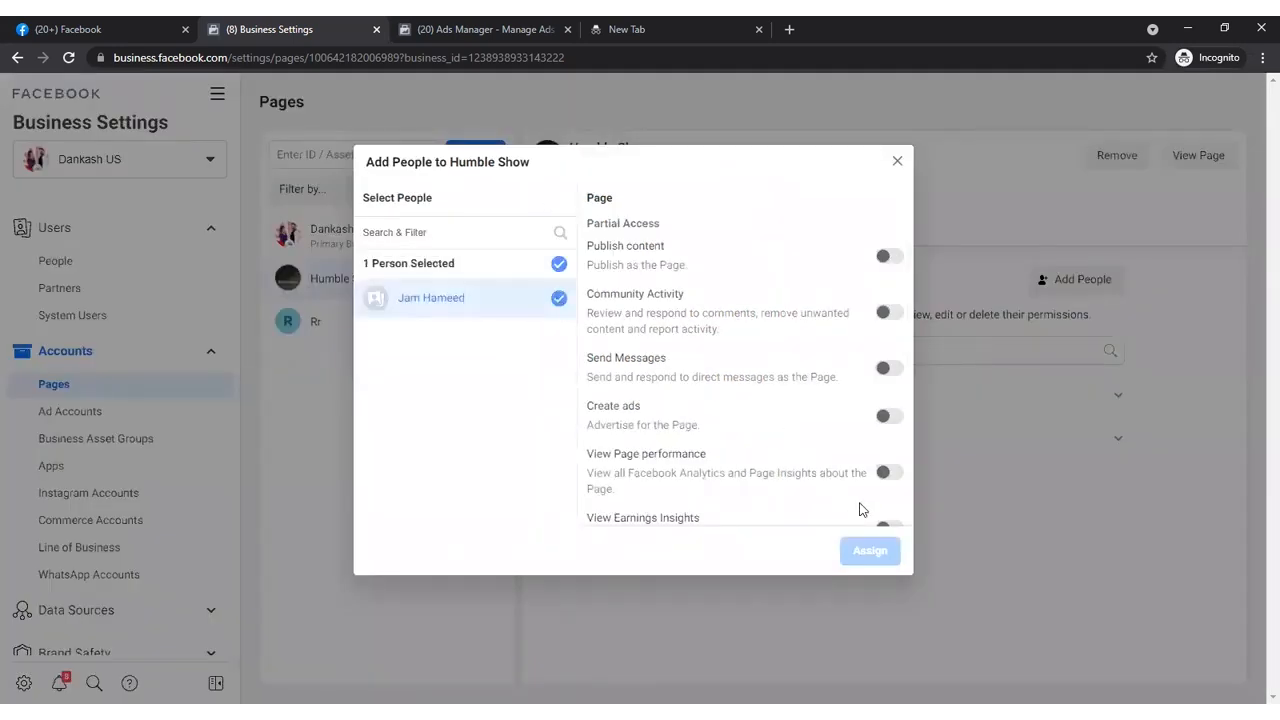
left_click(899, 165)
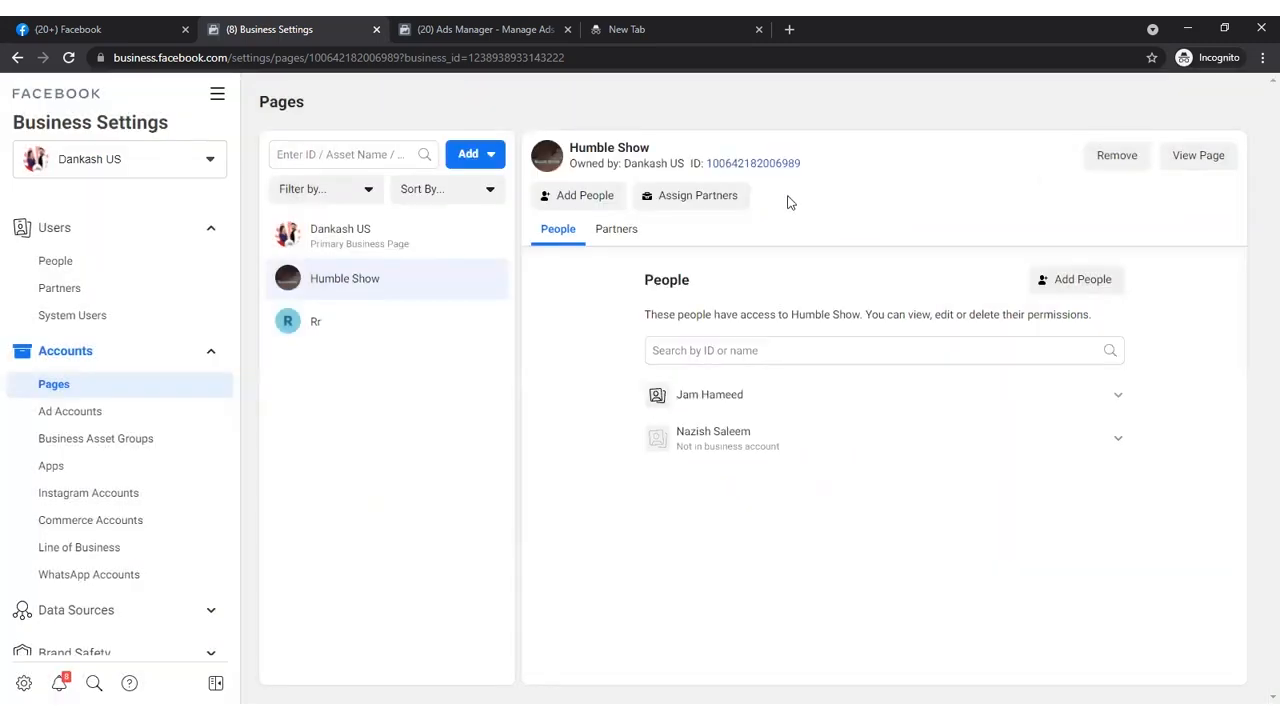
- Remove the Humble Show page from the Dankash US business
left_click(1104, 163)
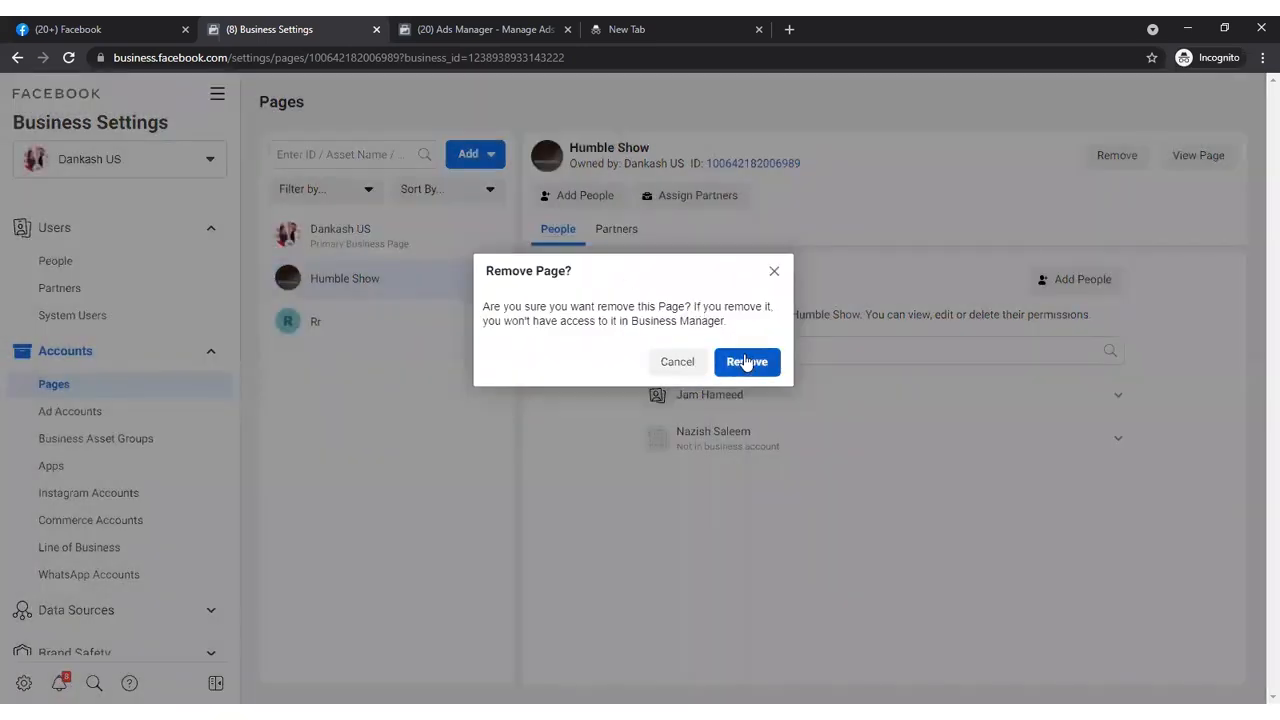
left_click(746, 362)
- Open the Dankash US business information and examine its editable business name and primary page without saving changes
left_click(70, 411)
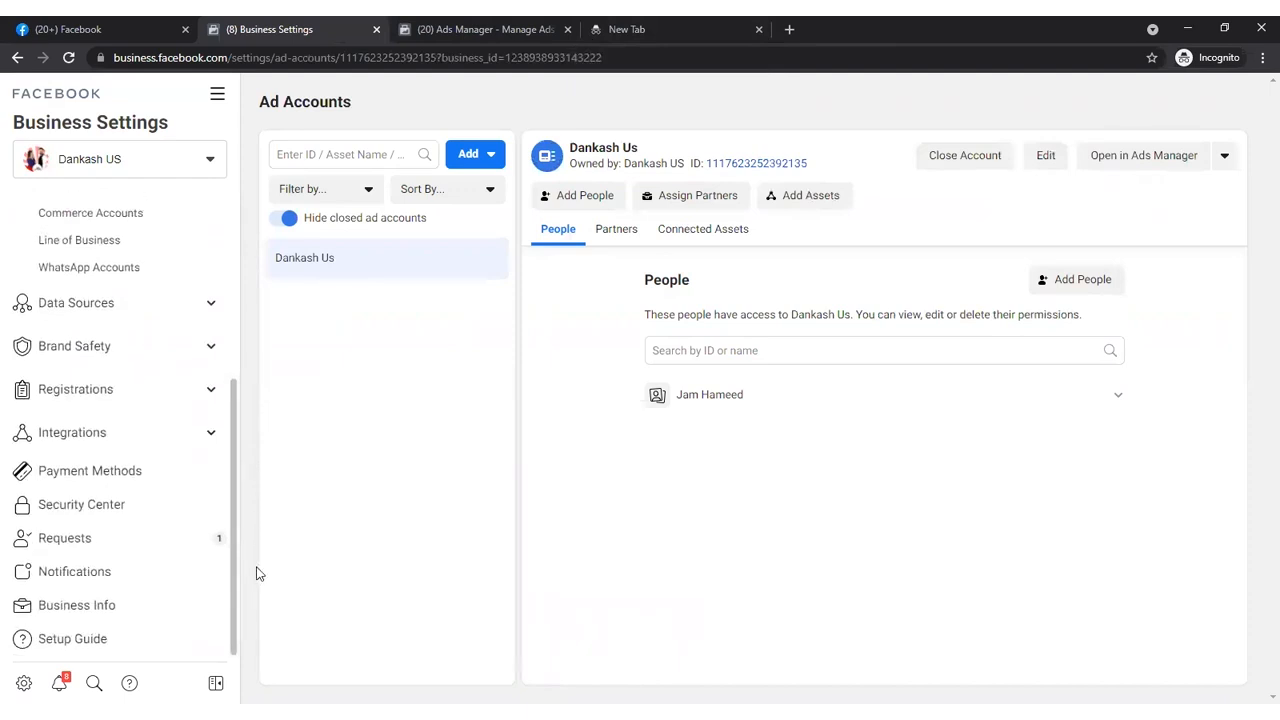
left_click(116, 605)
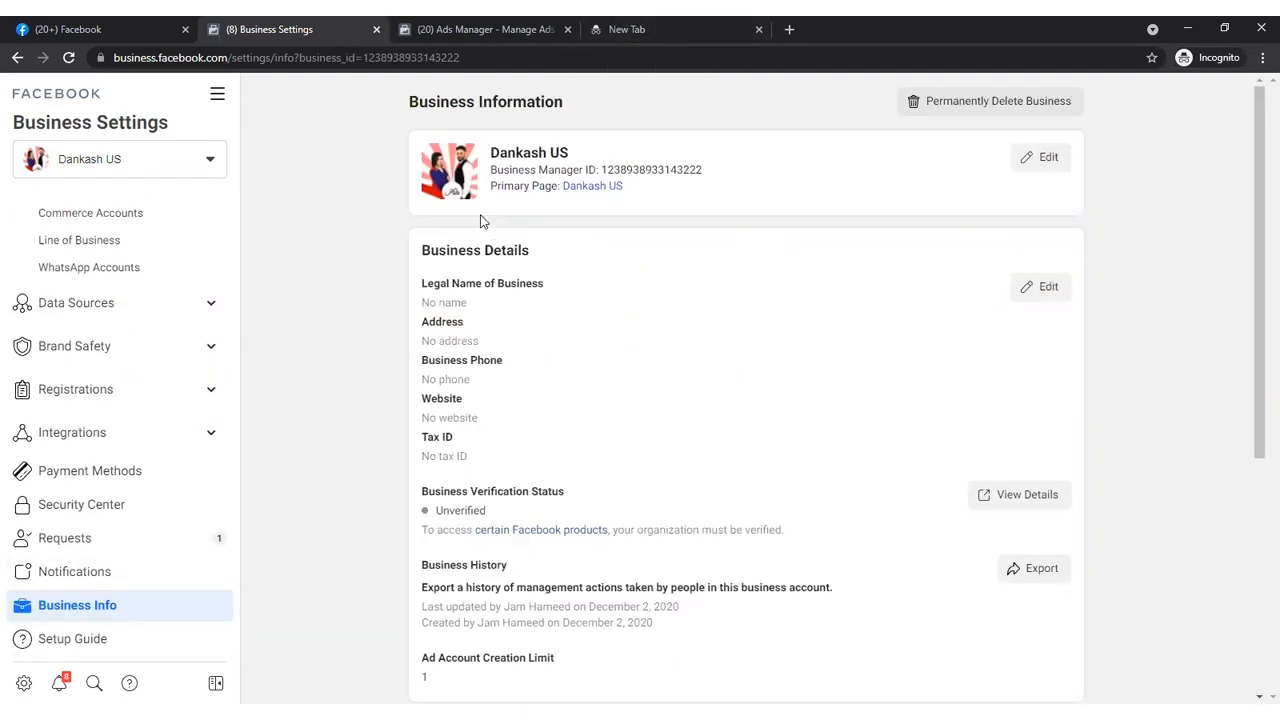
left_click(1036, 158)
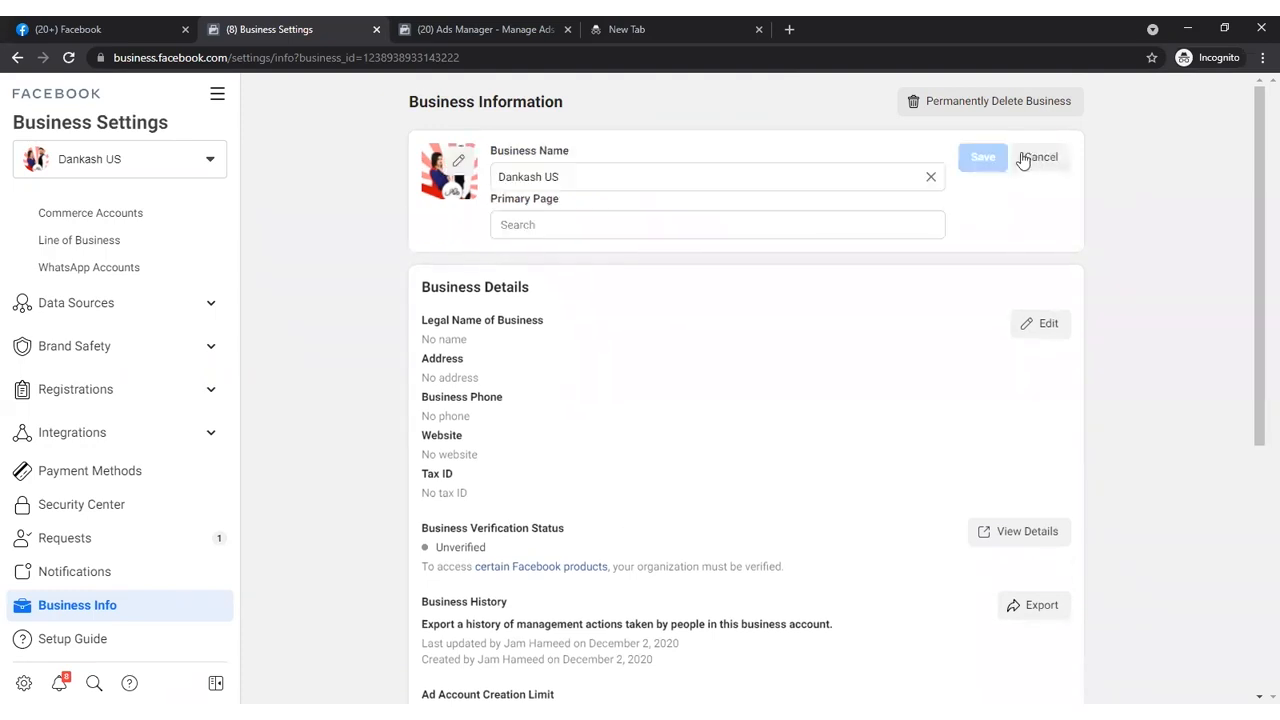
left_click_drag(589, 170, 491, 184)
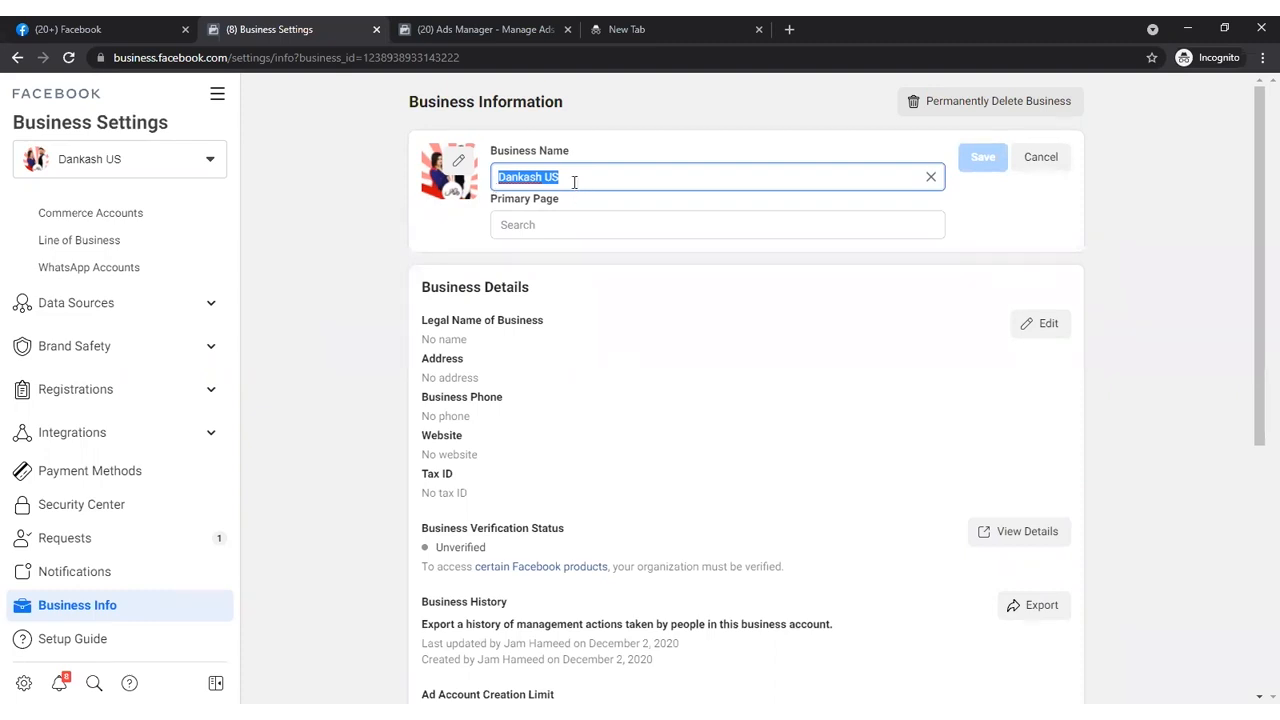
left_click(554, 231)
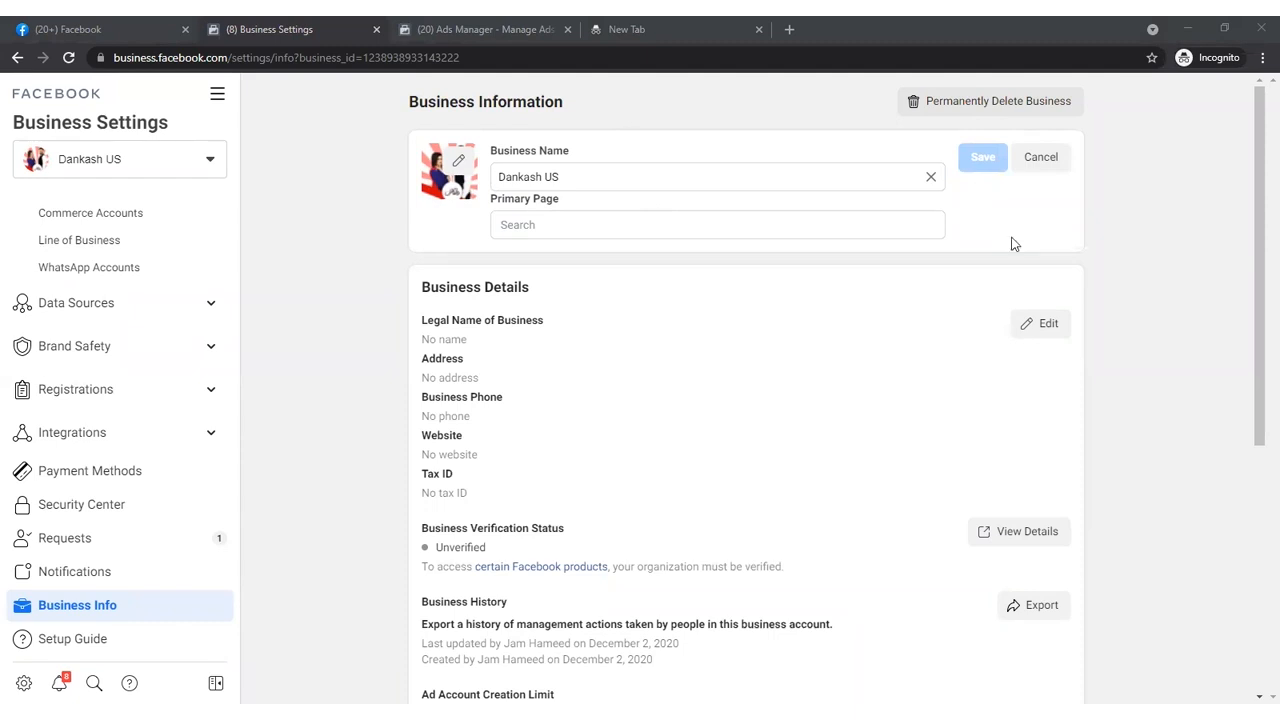
left_click_drag(590, 180, 497, 187)
left_click(580, 180)
left_click(455, 224)
left_click(1040, 157)
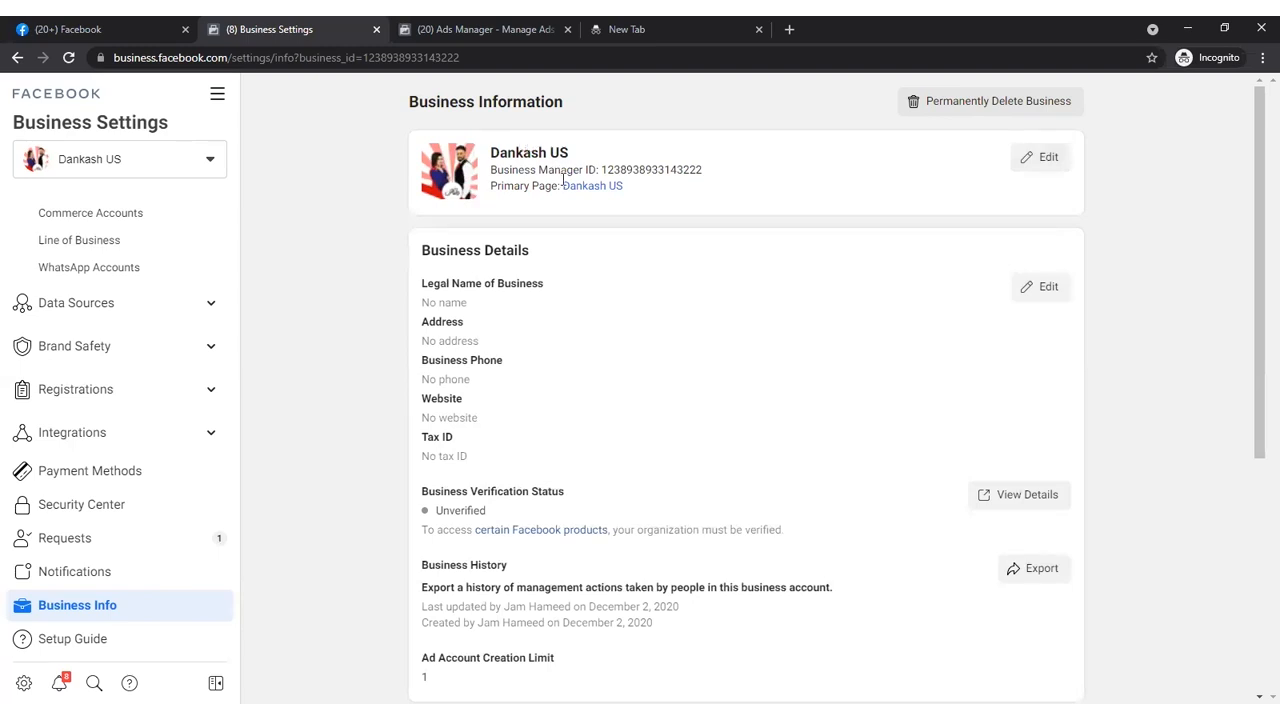
- Set the primary page of the Dankash US business to Rr and save it
left_click(1023, 157)
left_click(627, 233)
type("Rr")
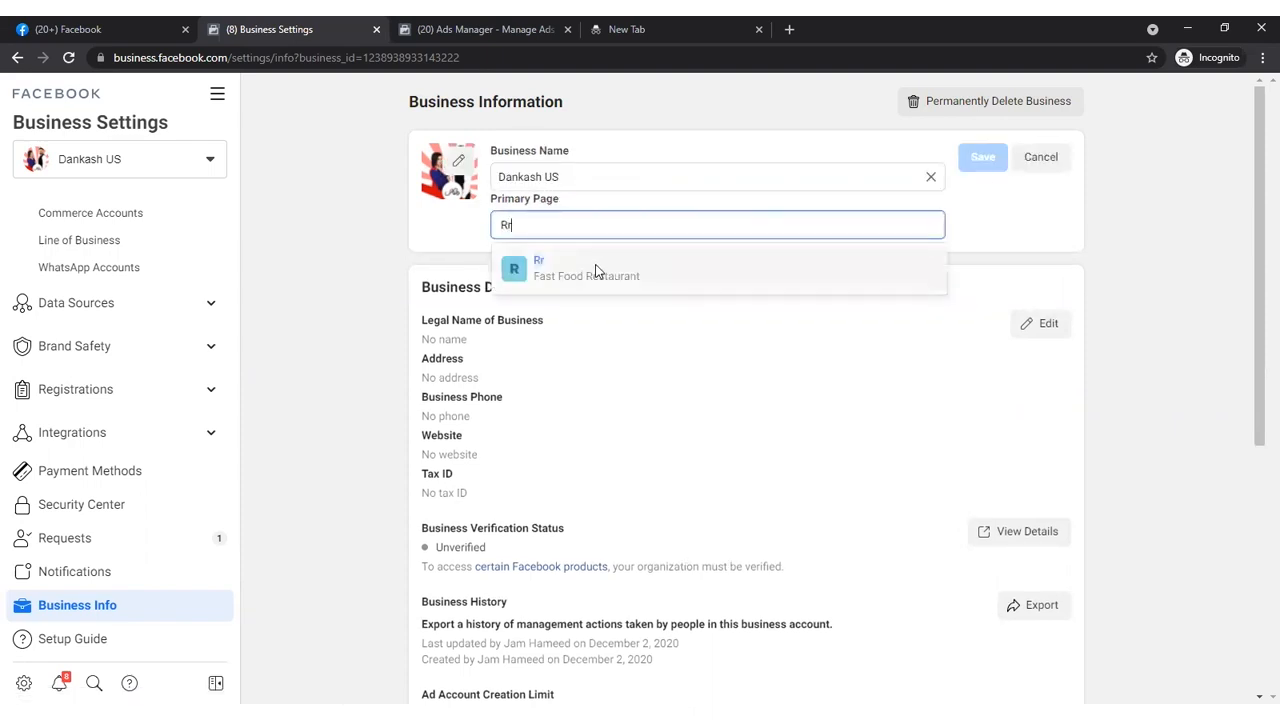
left_click(594, 270)
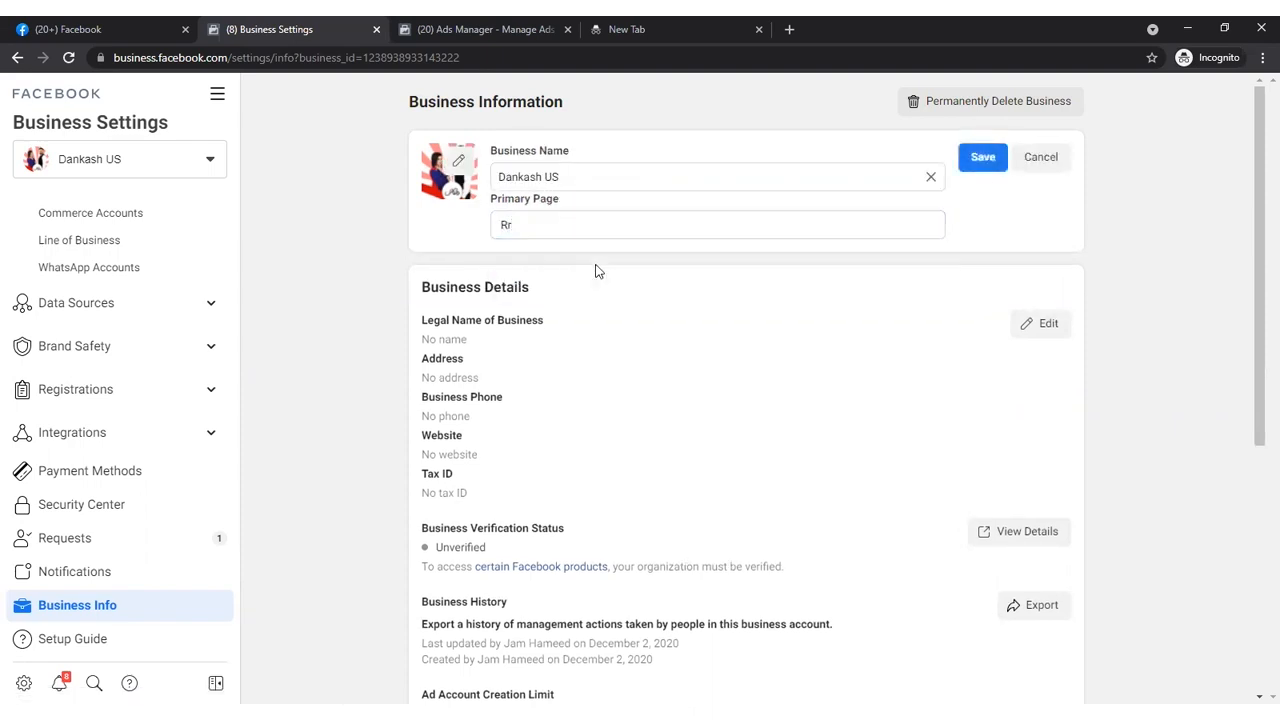
left_click(989, 164)
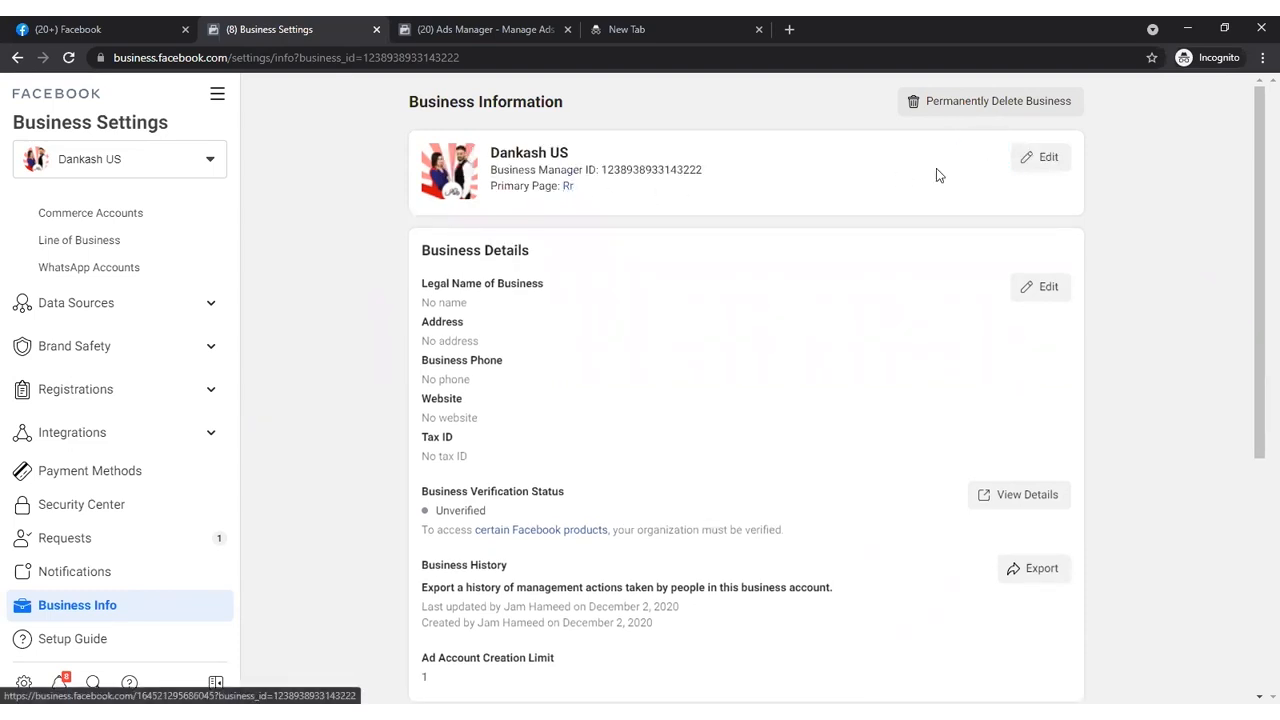
- Set the business's primary page back to Dankash US and save it
left_click(1045, 157)
left_click(669, 223)
type("Dank")
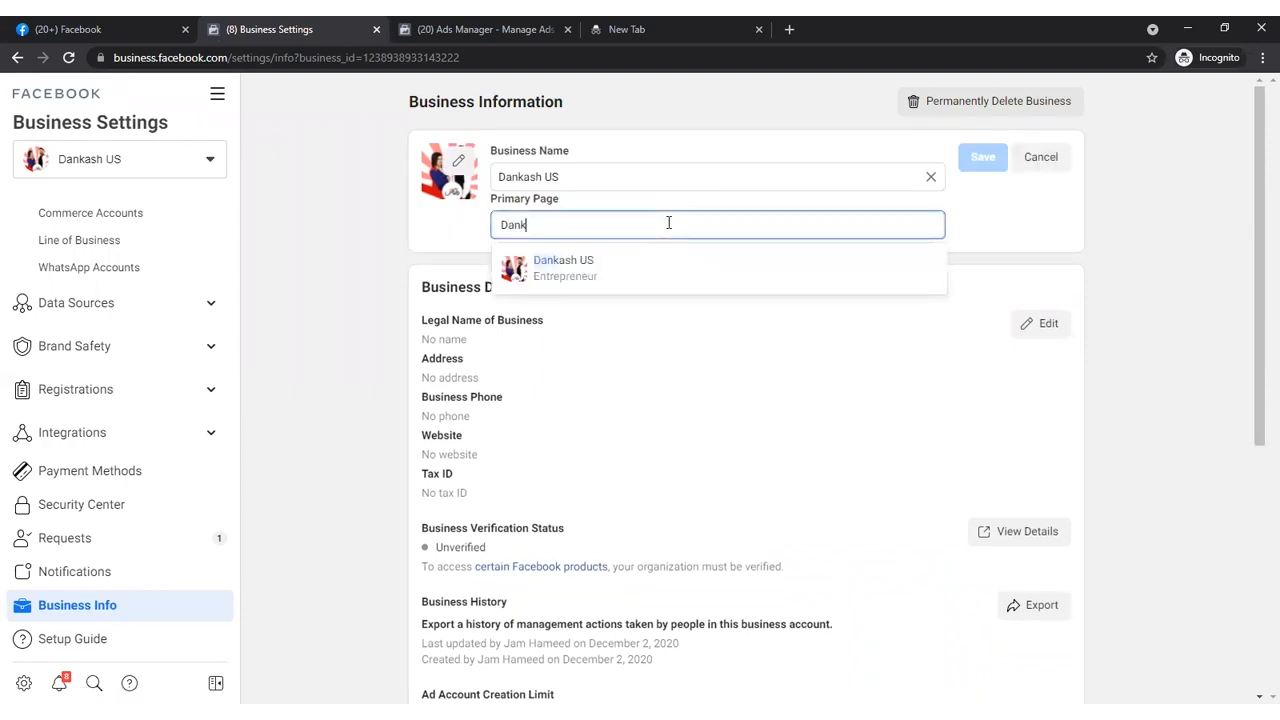
left_click(630, 268)
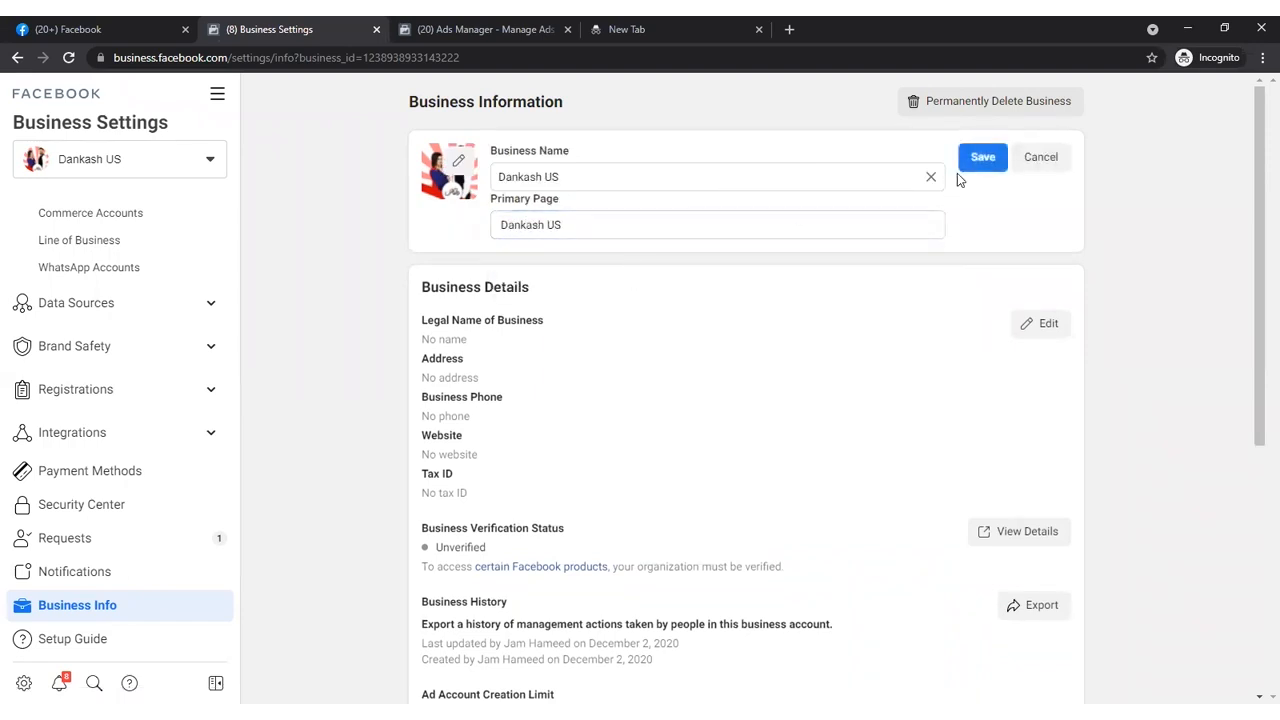
left_click(982, 157)
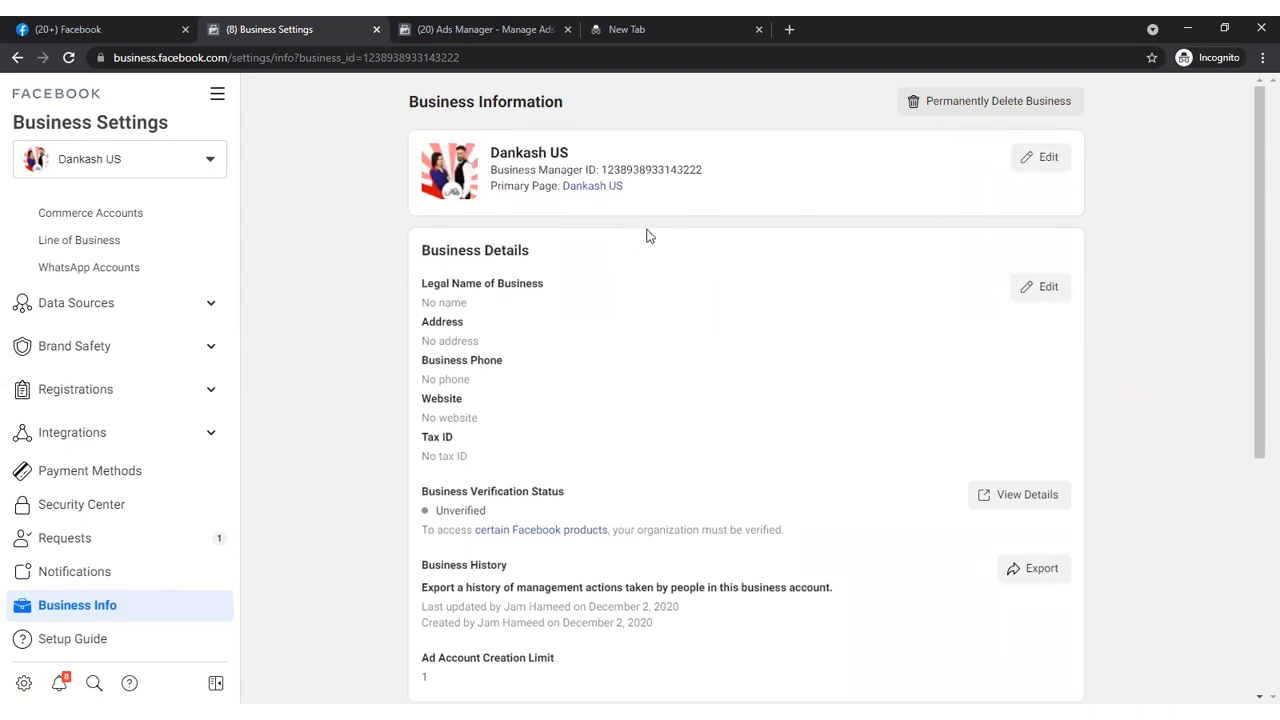
- Look through the business details form, including legal name, address, website and tax ID, and close it without saving
left_click(1045, 287)
left_click(481, 198)
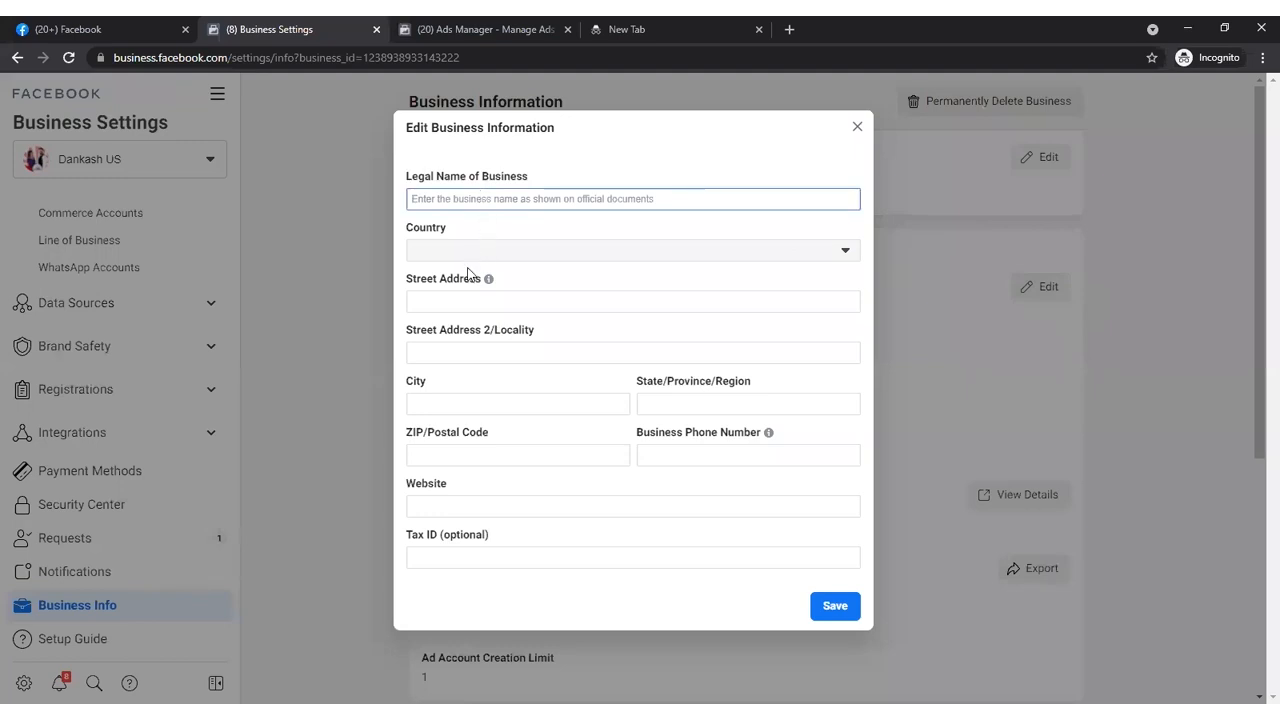
left_click(463, 300)
left_click(627, 345)
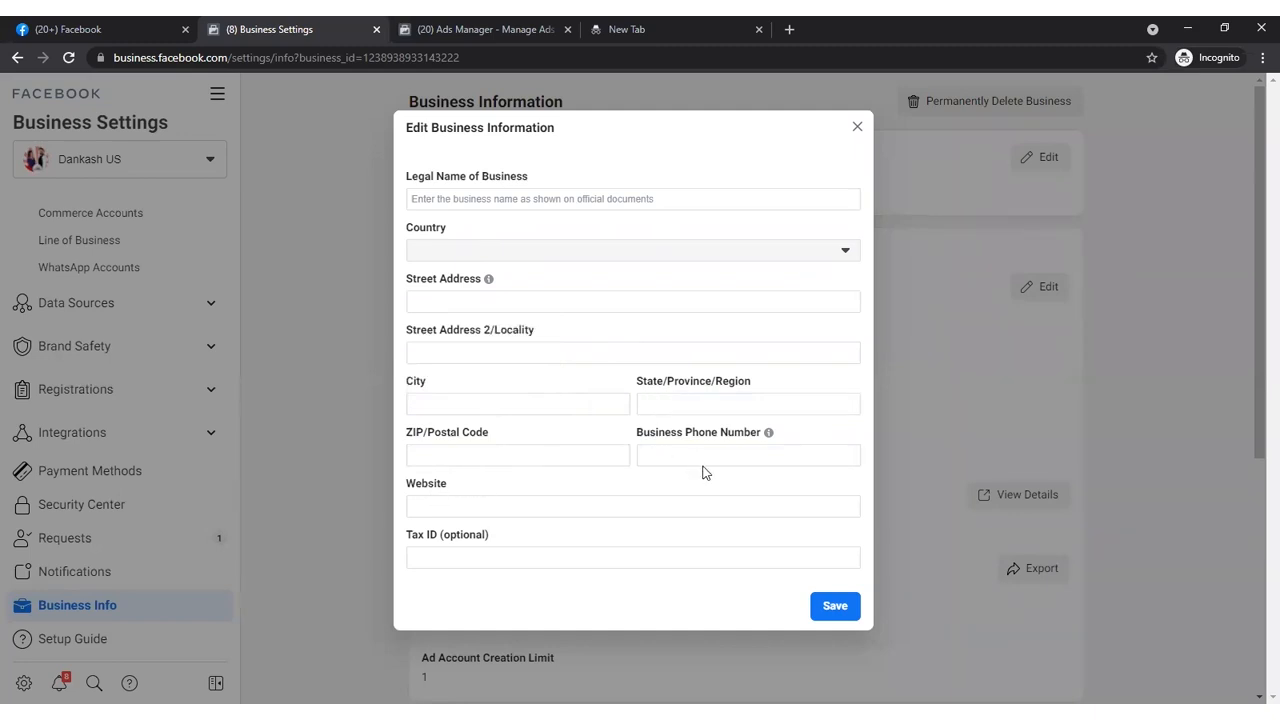
left_click(558, 508)
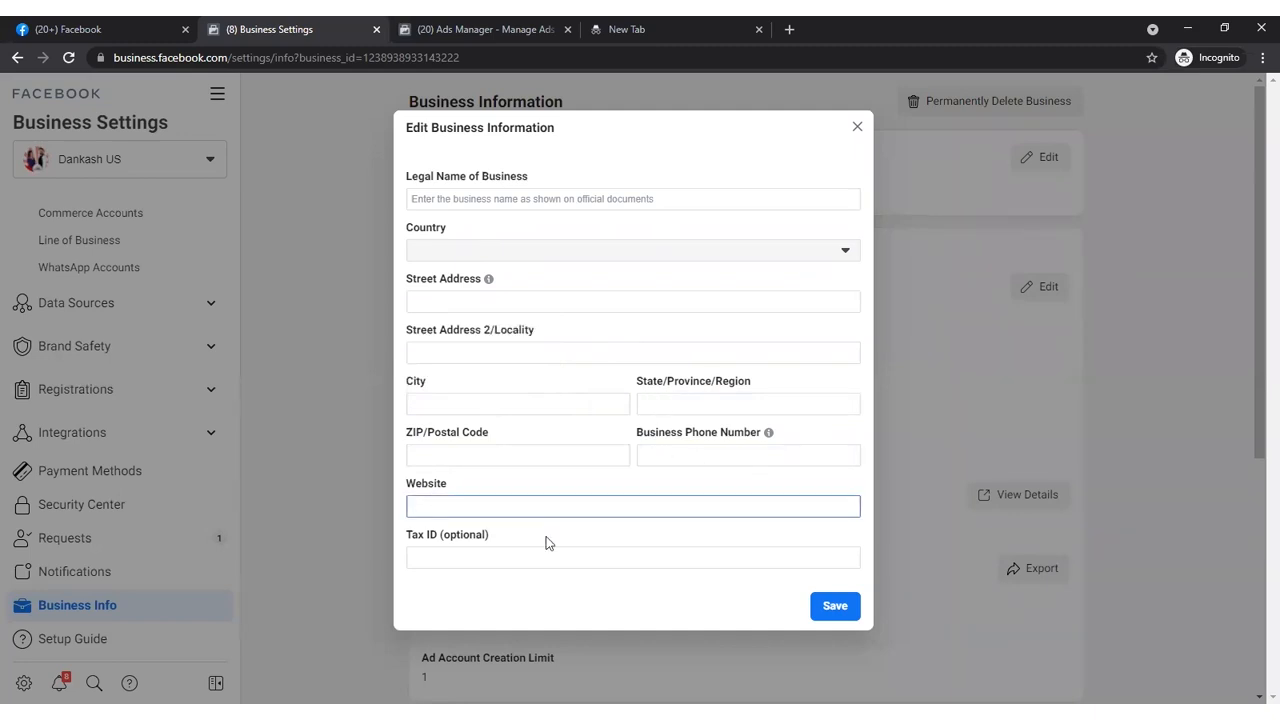
left_click(528, 561)
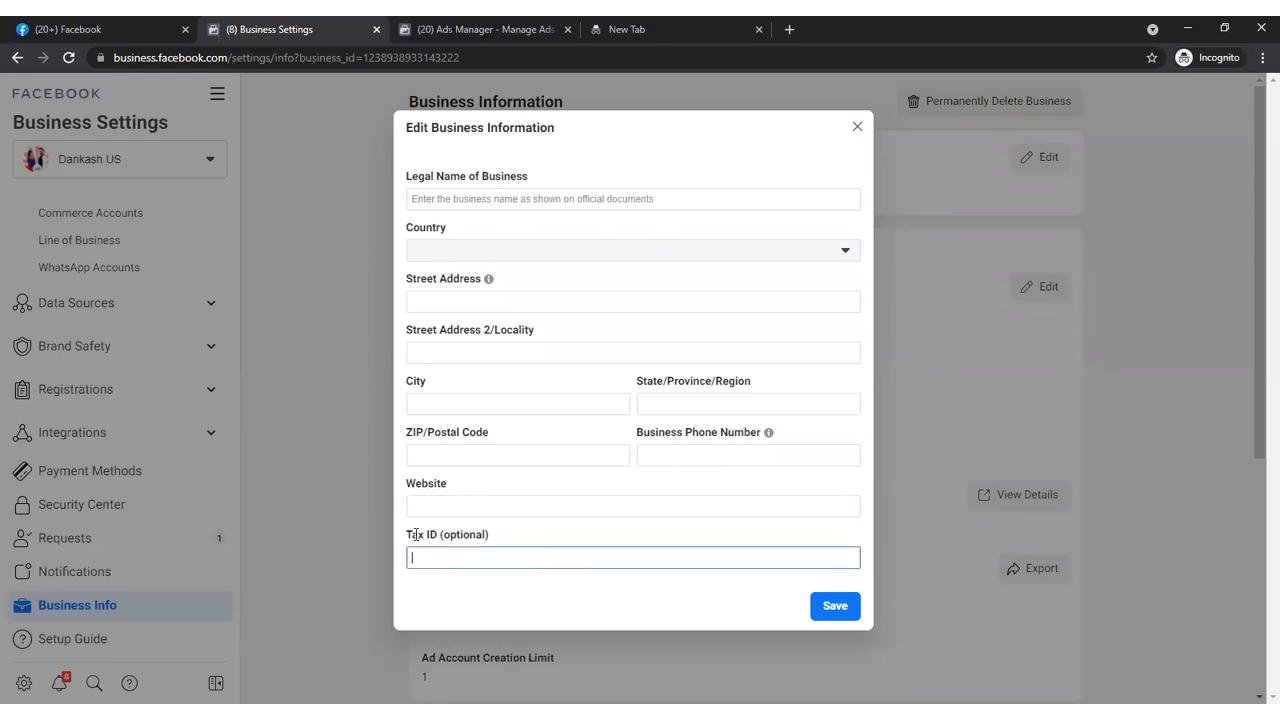
left_click(857, 128)
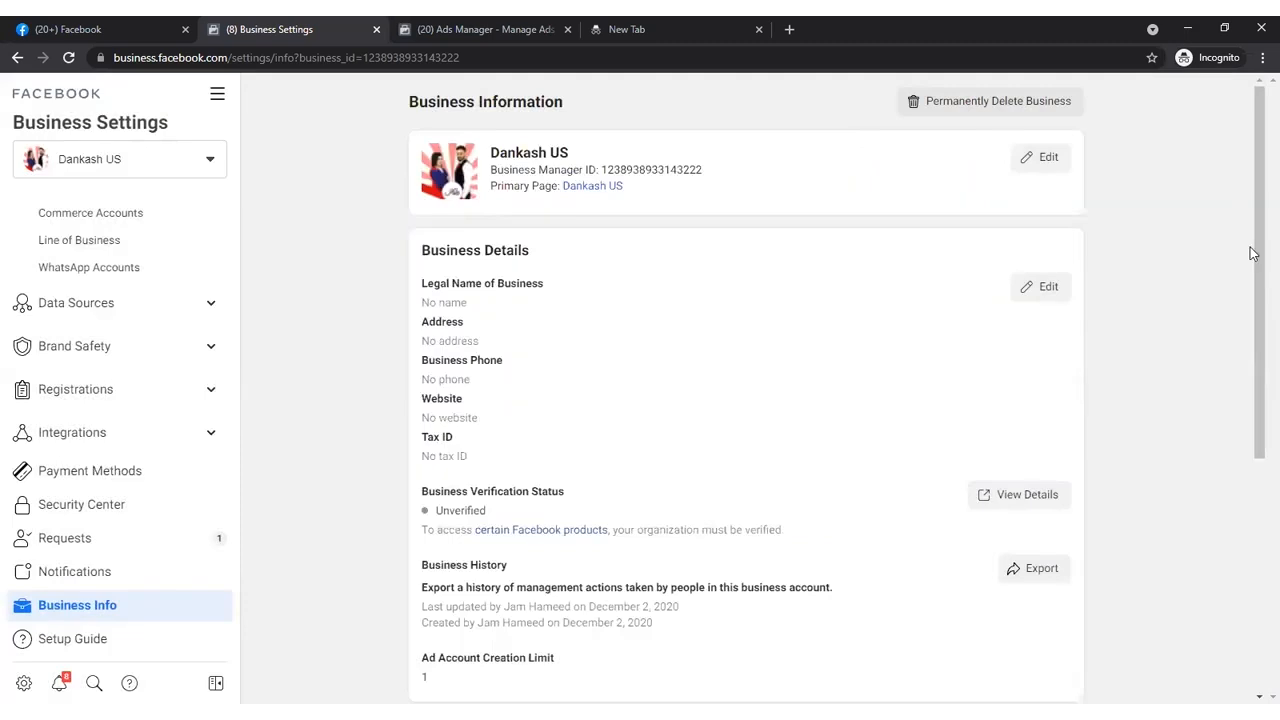
- Examine the business verification status and the options of its certain Facebook products link without opening it
left_click_drag(1258, 255, 1258, 380)
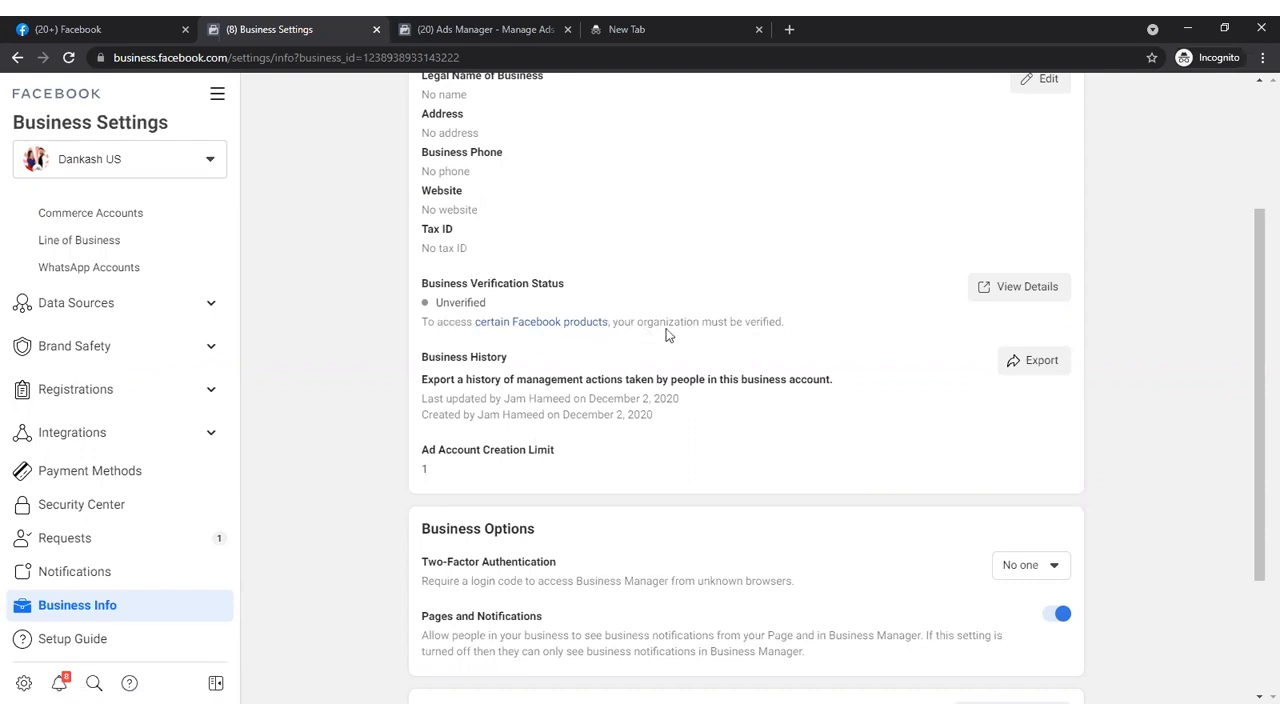
right_click(518, 324)
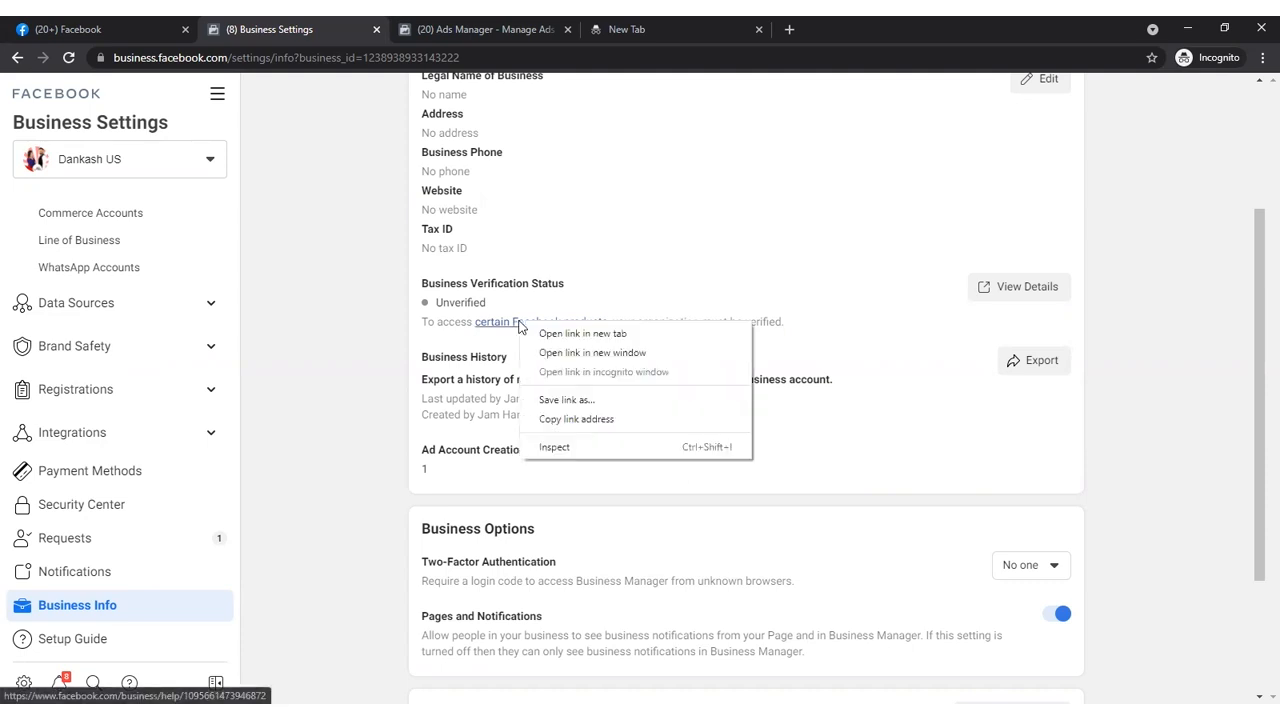
left_click(672, 244)
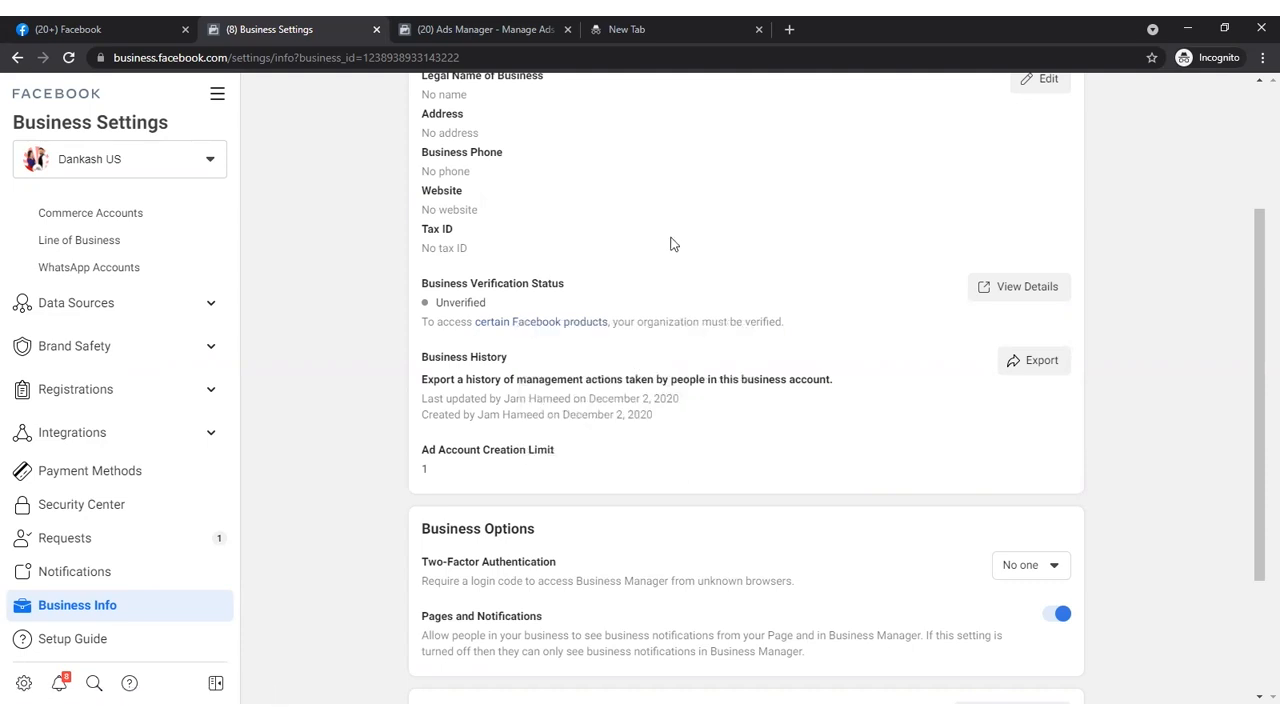